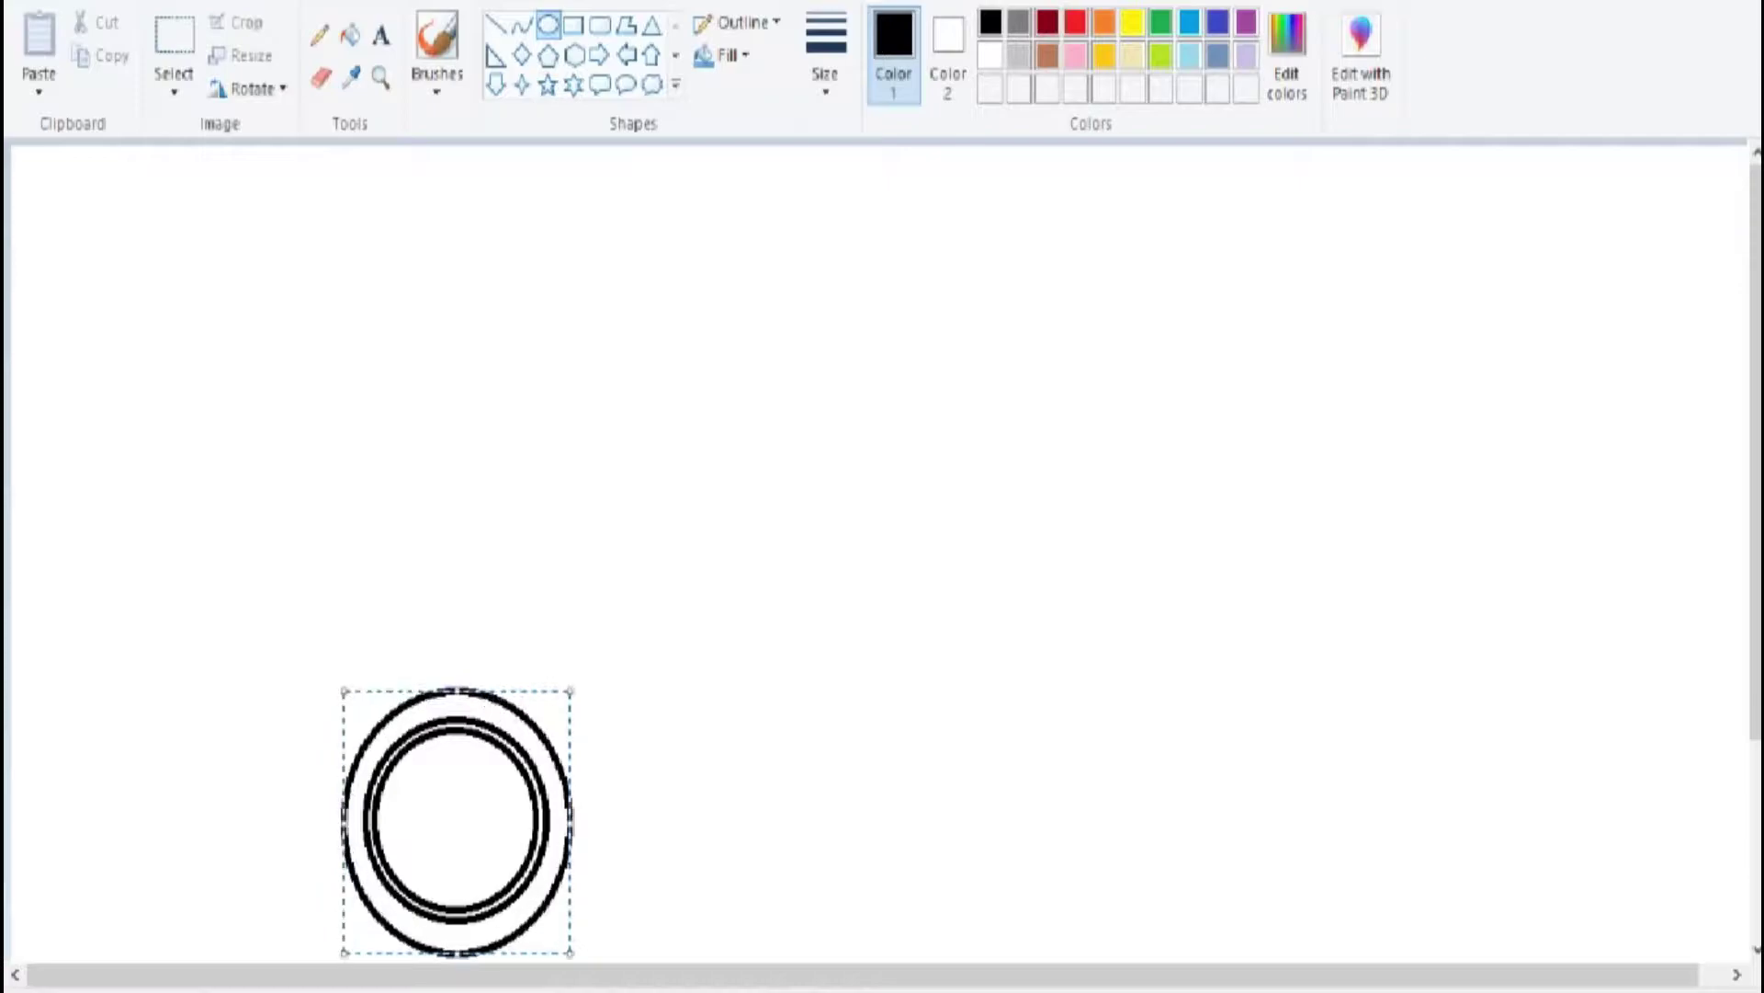
# Thicken the wheel's outer outline and draw two small concentric hub circles at the wheel's centre.
pyautogui.click(826, 55)
pyautogui.click(885, 303)
pyautogui.click(825, 55)
pyautogui.click(885, 303)
pyautogui.moveTo(434, 784); pyautogui.dragTo(479, 840)
pyautogui.hotkey('ctrl', 'z')
pyautogui.moveTo(425, 775)
pyautogui.mouseDown()
pyautogui.moveTo(485, 848)
pyautogui.moveTo(473, 829)
pyautogui.mouseUp()
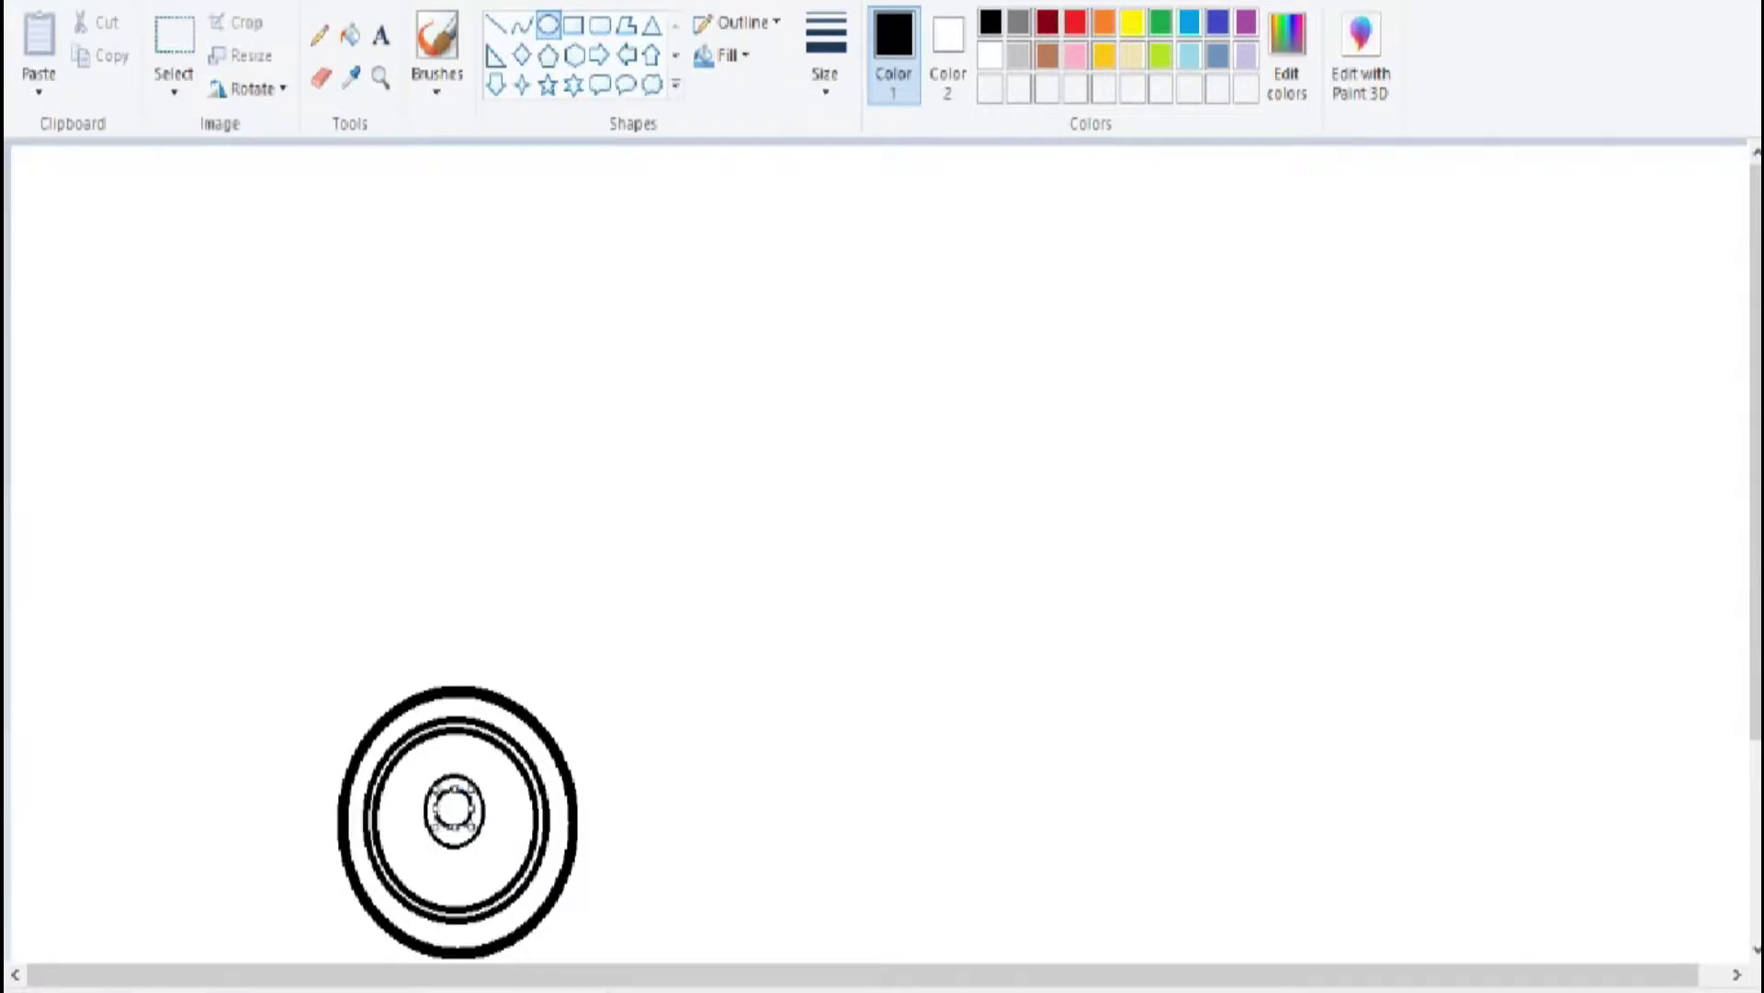
# Draw a plus-shaped polygon and place it at a small size inside the wheel's inner hub circle.
pyautogui.click(626, 25)
pyautogui.moveTo(872, 417)
pyautogui.mouseDown()
pyautogui.moveTo(872, 526)
pyautogui.moveTo(789, 521)
pyautogui.moveTo(800, 613)
pyautogui.moveTo(879, 607)
pyautogui.moveTo(883, 703)
pyautogui.moveTo(952, 701)
pyautogui.moveTo(950, 607)
pyautogui.mouseUp()
pyautogui.moveTo(950, 607); pyautogui.dragTo(1036, 514)
pyautogui.moveTo(1037, 514); pyautogui.dragTo(954, 517)
pyautogui.moveTo(954, 517); pyautogui.dragTo(956, 414)
pyautogui.moveTo(955, 413)
pyautogui.mouseDown()
pyautogui.moveTo(873, 415)
pyautogui.moveTo(793, 551)
pyautogui.moveTo(898, 551)
pyautogui.moveTo(929, 631)
pyautogui.moveTo(996, 658)
pyautogui.moveTo(432, 761)
pyautogui.moveTo(456, 809)
pyautogui.mouseUp()
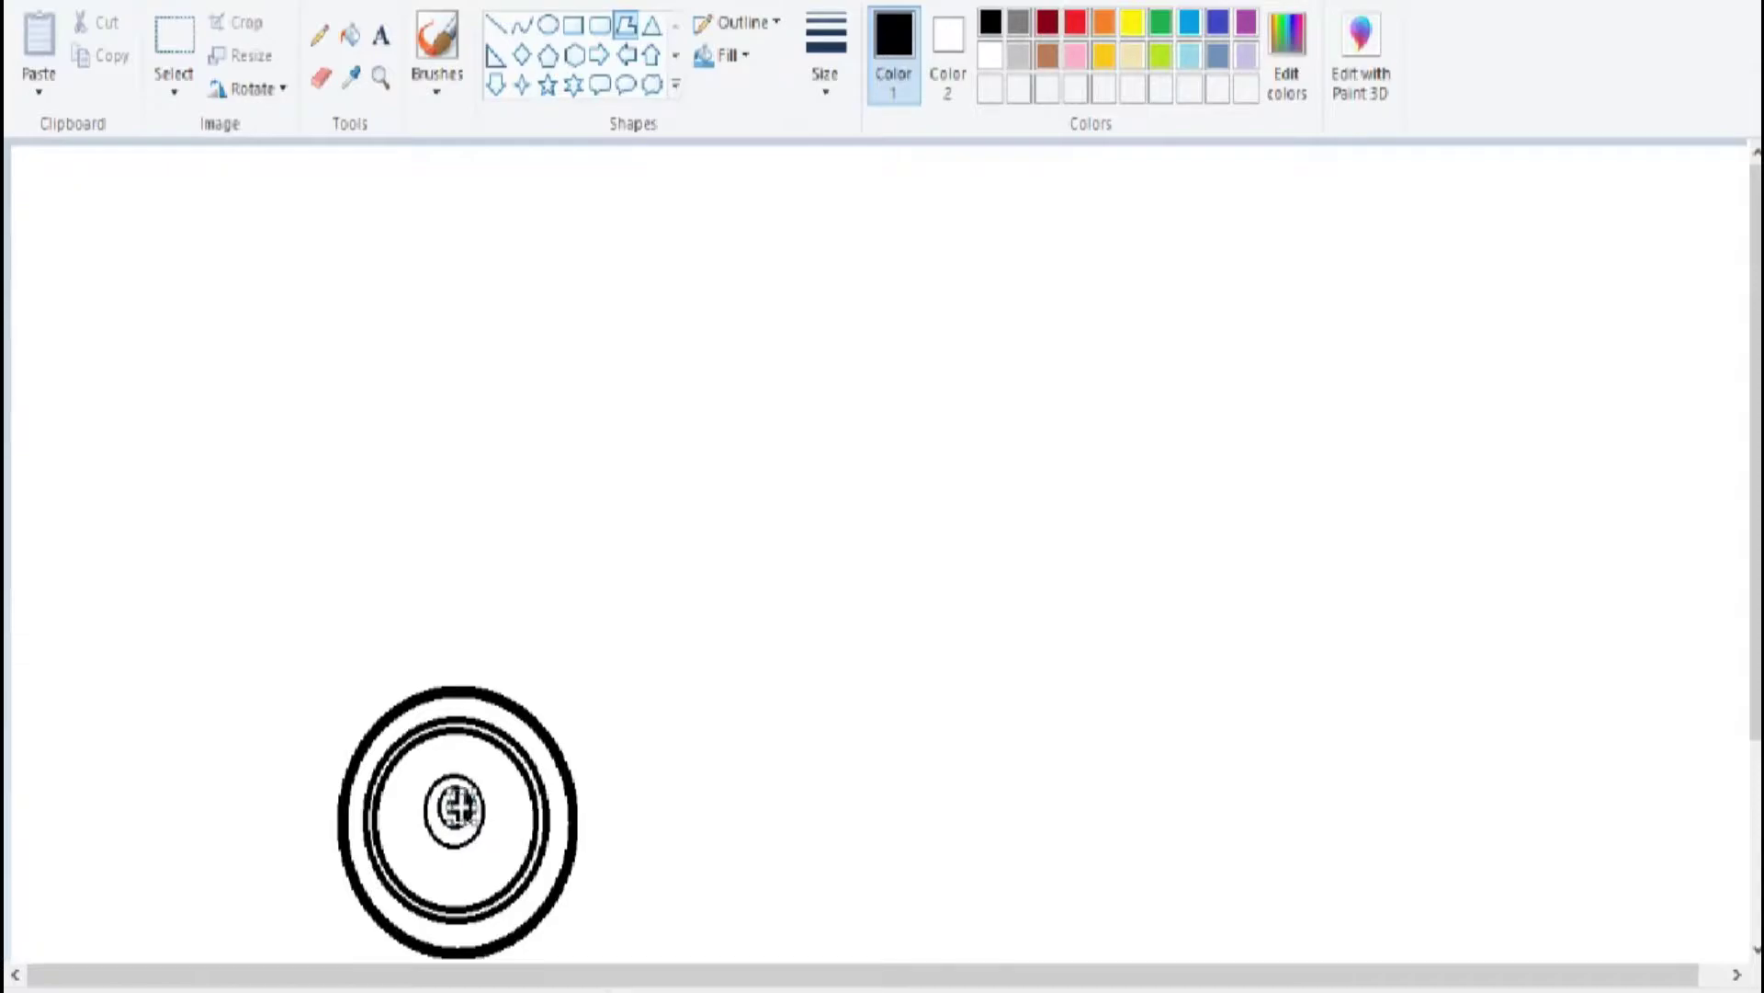
pyautogui.press('Escape')
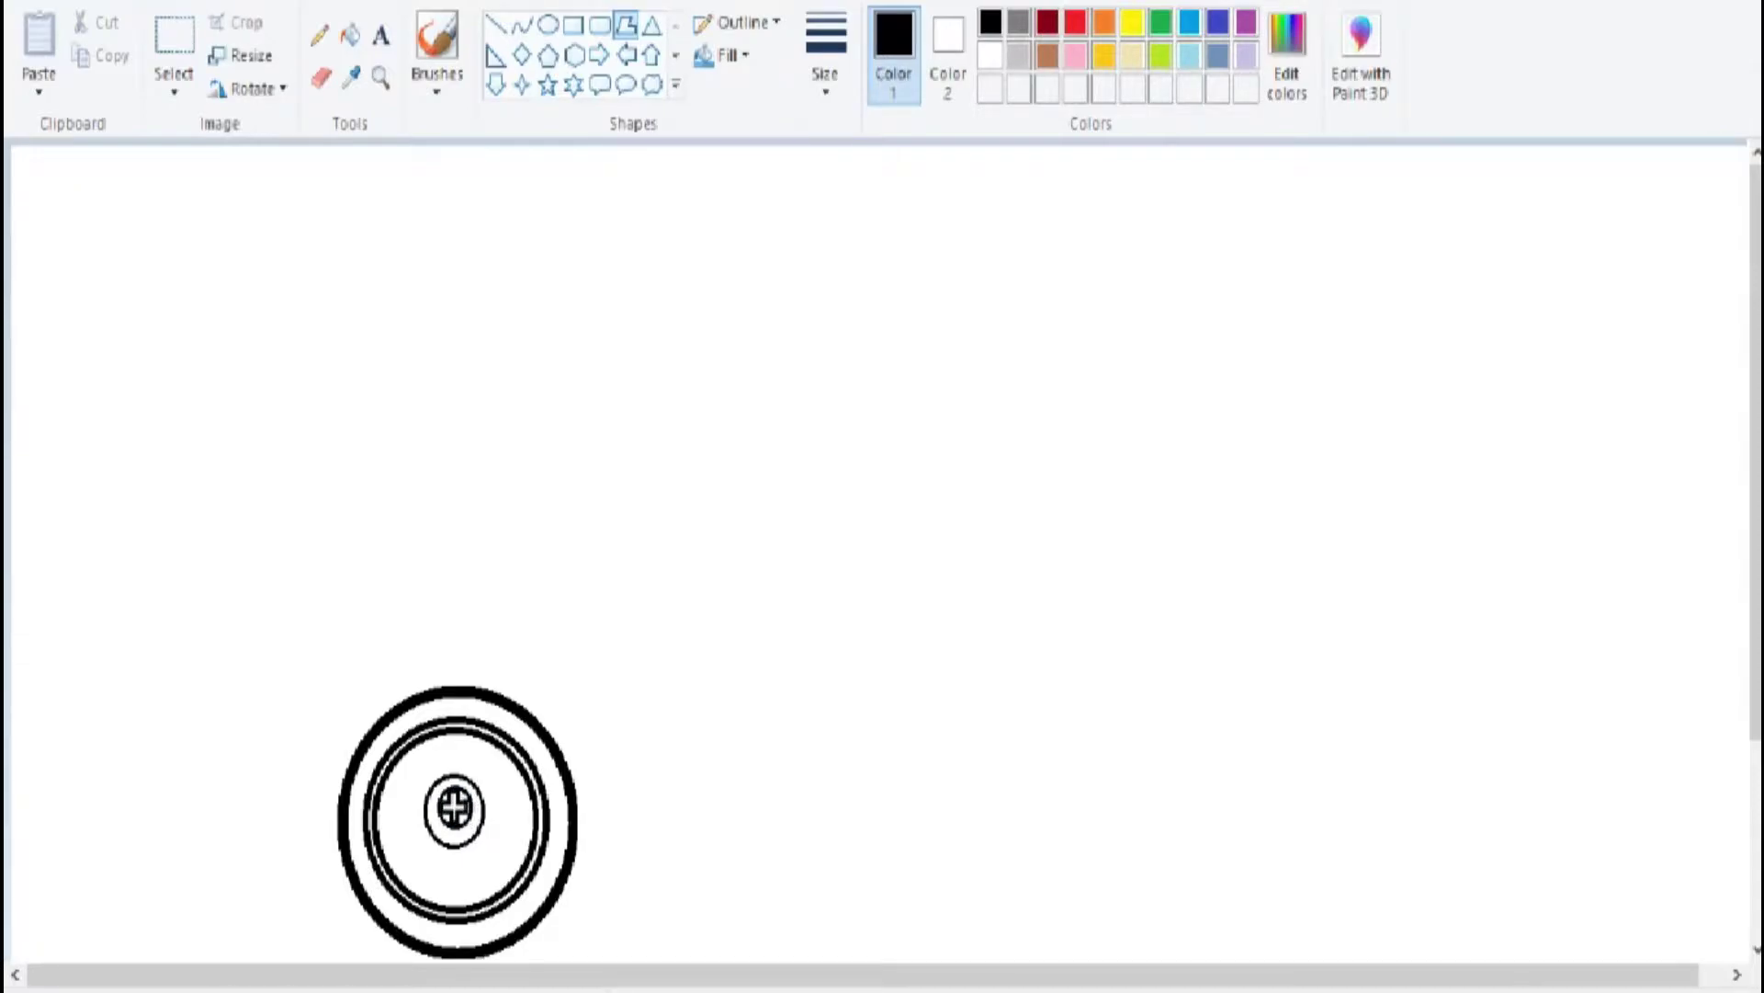
# Draw straight spoke lines between the wheel's hub and its inner rim.
pyautogui.moveTo(467, 733); pyautogui.dragTo(481, 790)
pyautogui.click(495, 24)
pyautogui.moveTo(527, 854)
pyautogui.mouseDown()
pyautogui.moveTo(483, 827)
pyautogui.moveTo(506, 883)
pyautogui.moveTo(401, 881)
pyautogui.moveTo(388, 774)
pyautogui.moveTo(424, 745)
pyautogui.mouseUp()
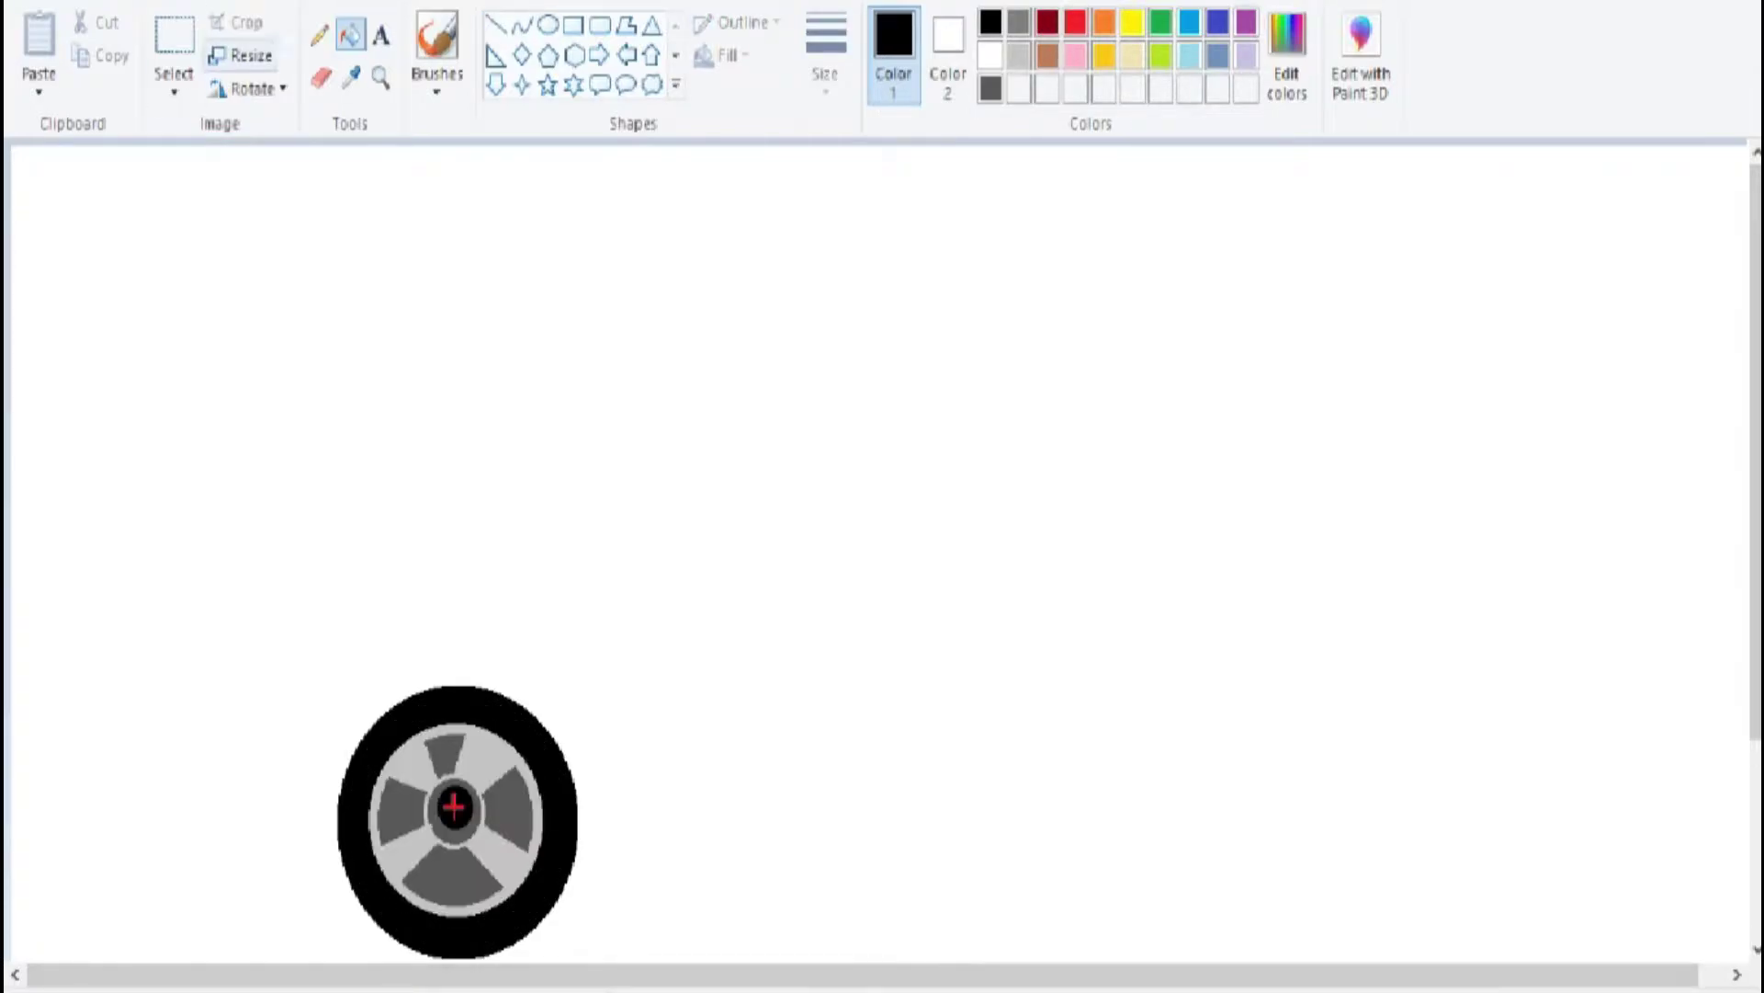
# Draw a double-line wheel arch with curved corners over the wheel, reaching down both of its sides.
pyautogui.click(174, 42)
pyautogui.moveTo(335, 952); pyautogui.dragTo(339, 955)
pyautogui.click(339, 954)
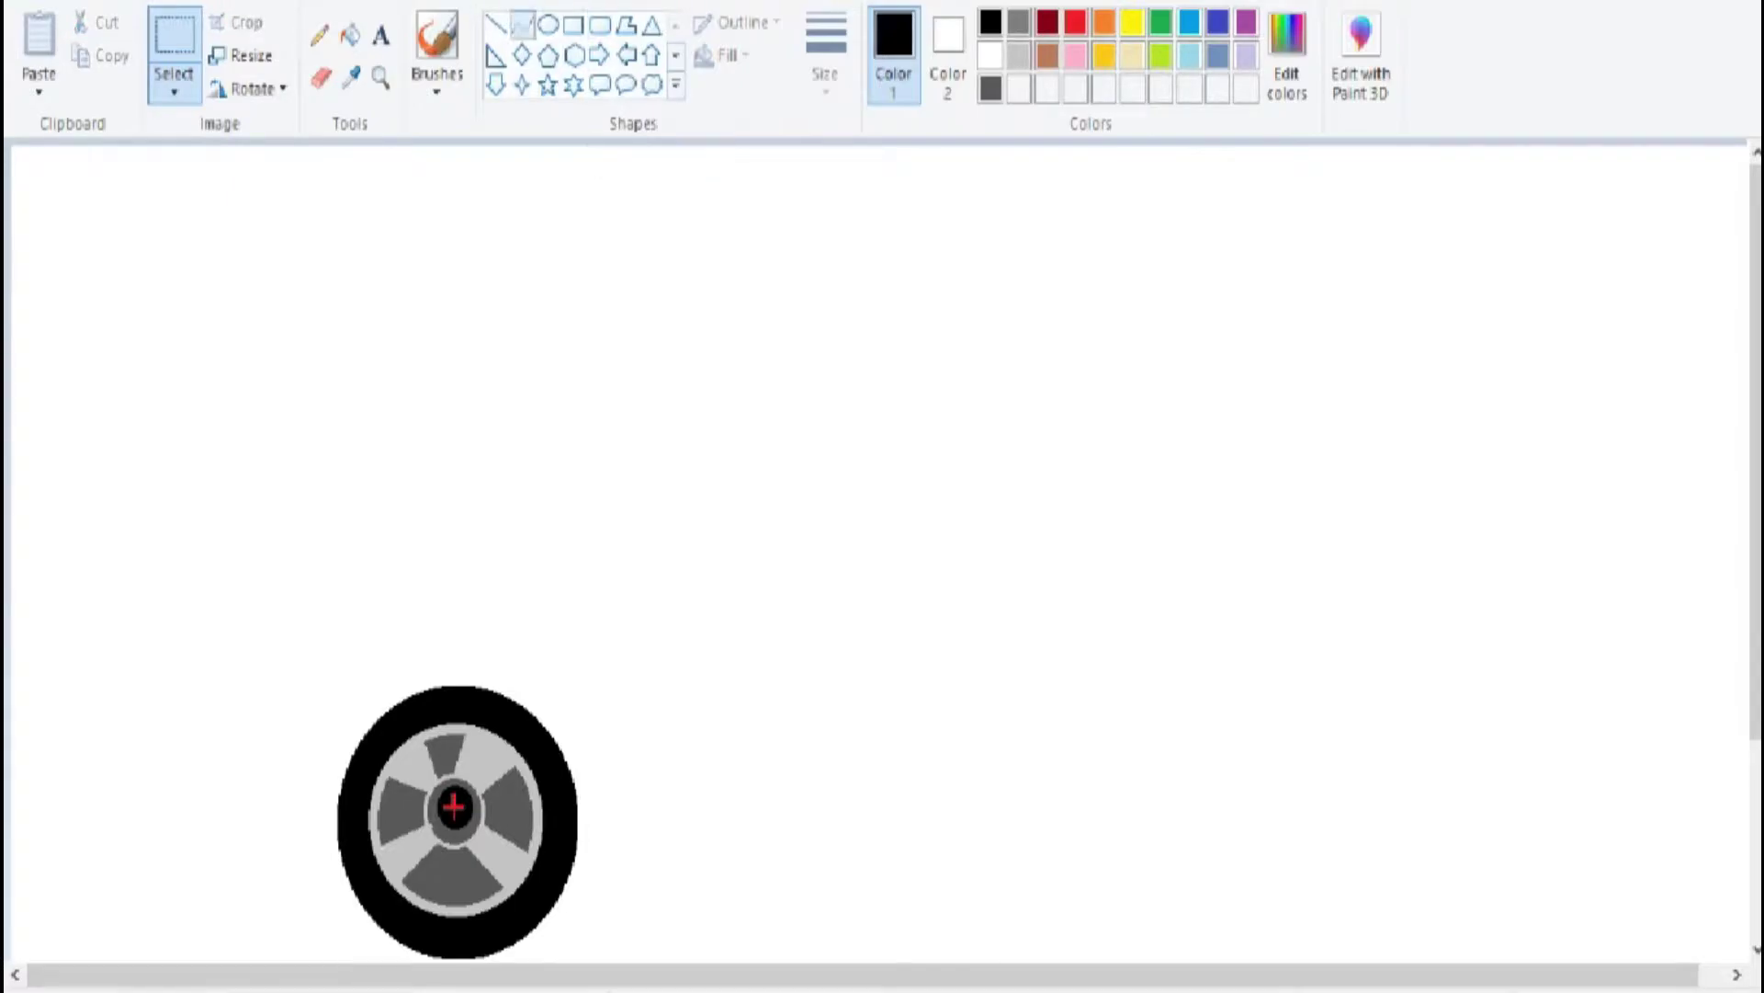
pyautogui.click(522, 25)
pyautogui.moveTo(512, 658)
pyautogui.mouseDown()
pyautogui.moveTo(631, 843)
pyautogui.moveTo(611, 874)
pyautogui.moveTo(644, 878)
pyautogui.mouseUp()
pyautogui.moveTo(588, 707)
pyautogui.mouseDown()
pyautogui.moveTo(618, 664)
pyautogui.moveTo(635, 880)
pyautogui.moveTo(604, 692)
pyautogui.mouseUp()
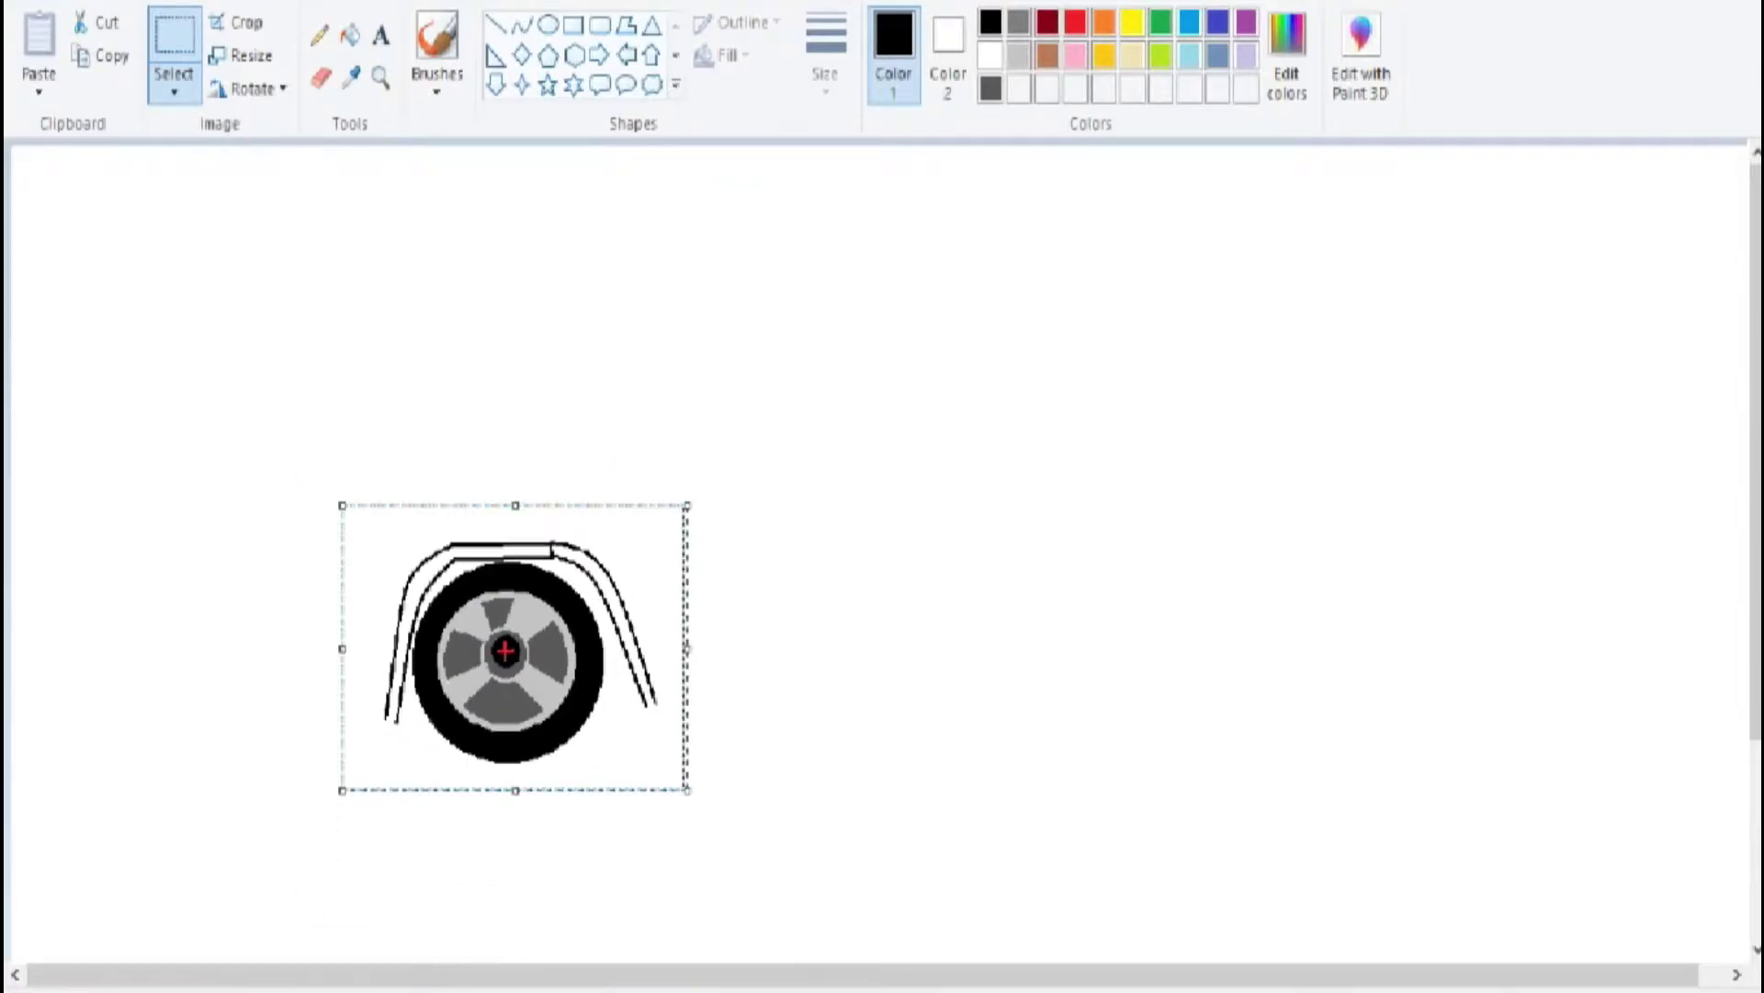
# Undo the last move, duplicate the wheel with its arch, and position the pair as front wheel on the left and rear wheel on the right.
pyautogui.hotkey('ctrl', 'z')
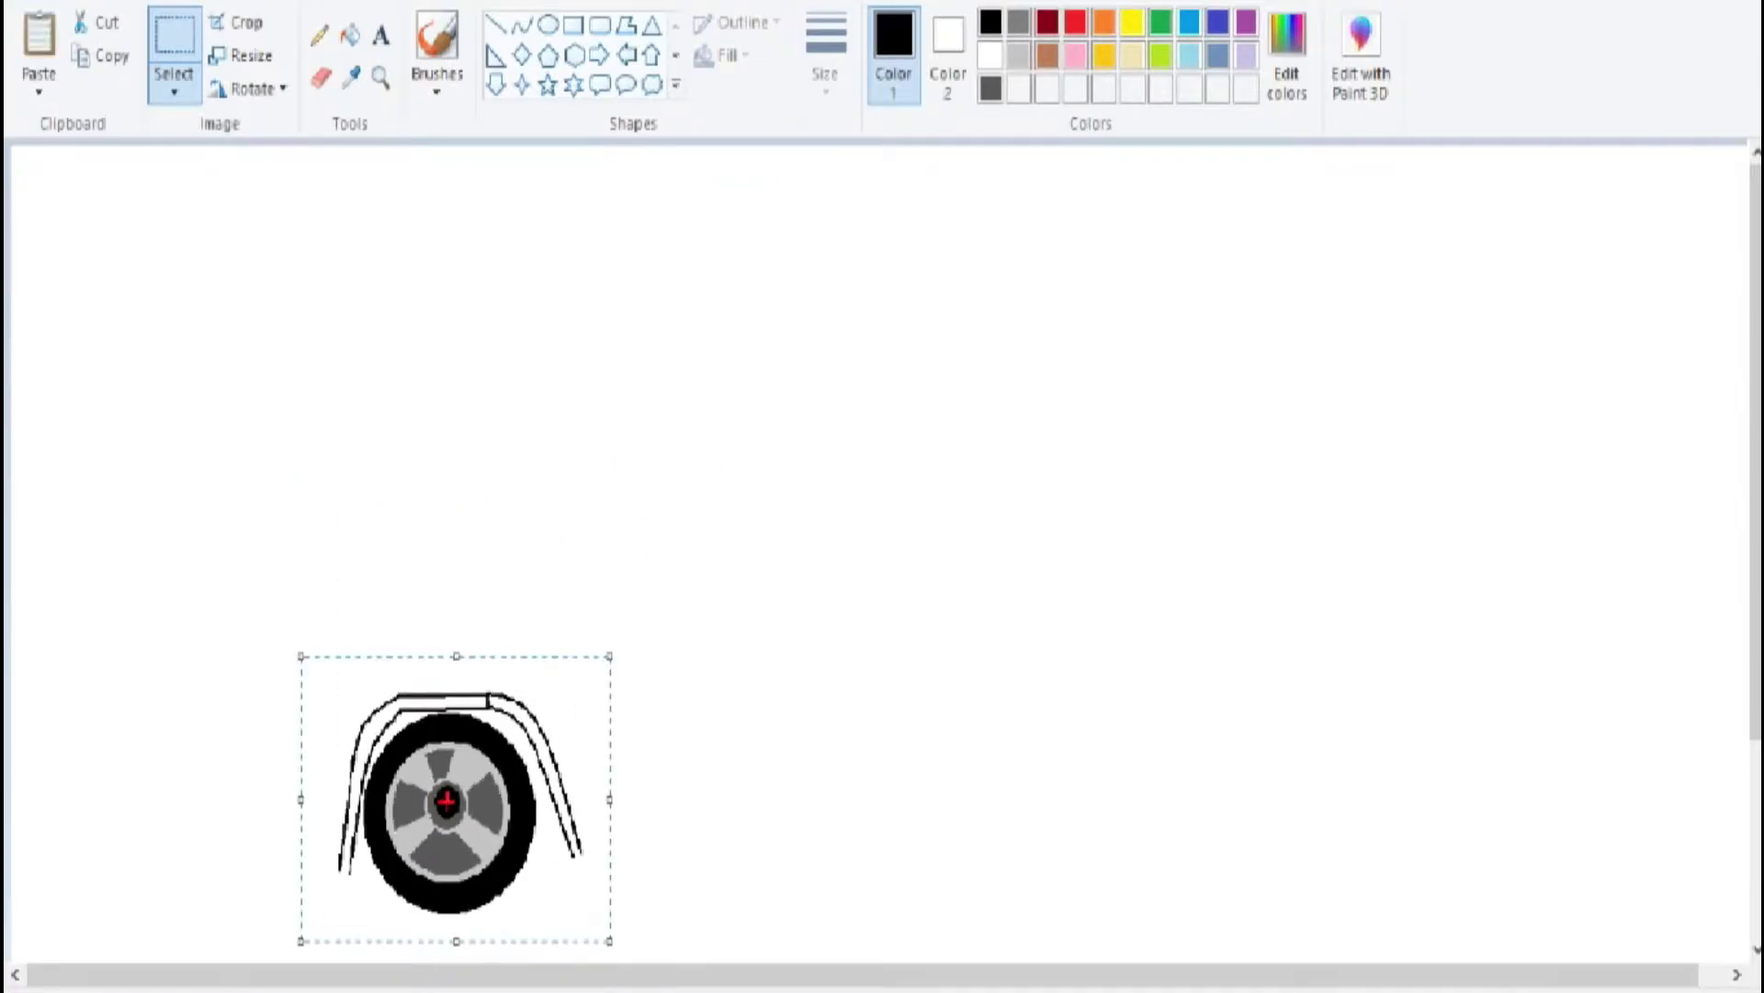
pyautogui.hotkey('ctrl', 'v')
pyautogui.moveTo(157, 295); pyautogui.dragTo(1407, 781)
pyautogui.moveTo(312, 648); pyautogui.dragTo(593, 919)
pyautogui.moveTo(448, 802); pyautogui.dragTo(342, 789)
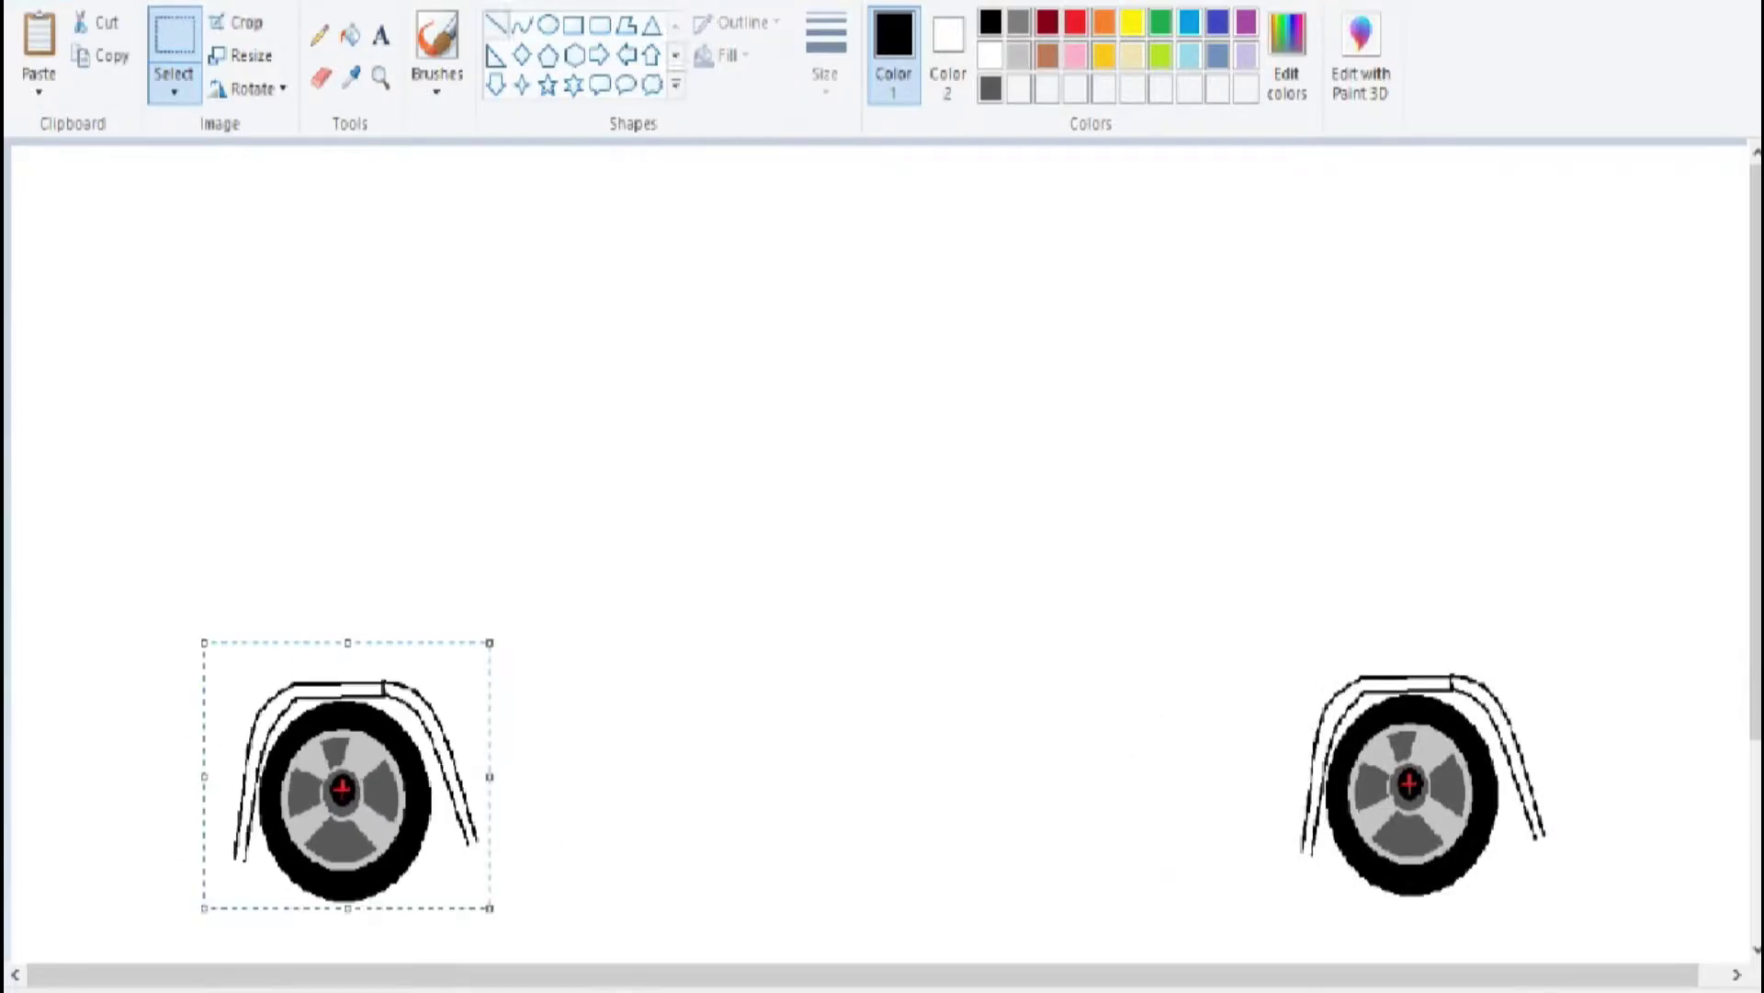
# Draw a horizontal ground line across the full width of the canvas, touching the underside of both wheels.
pyautogui.click(496, 25)
pyautogui.moveTo(19, 913)
pyautogui.mouseDown()
pyautogui.moveTo(1544, 893)
pyautogui.moveTo(1748, 916)
pyautogui.mouseUp()
pyautogui.moveTo(882, 914)
pyautogui.mouseDown()
pyautogui.moveTo(882, 890)
pyautogui.moveTo(910, 898)
pyautogui.mouseUp()
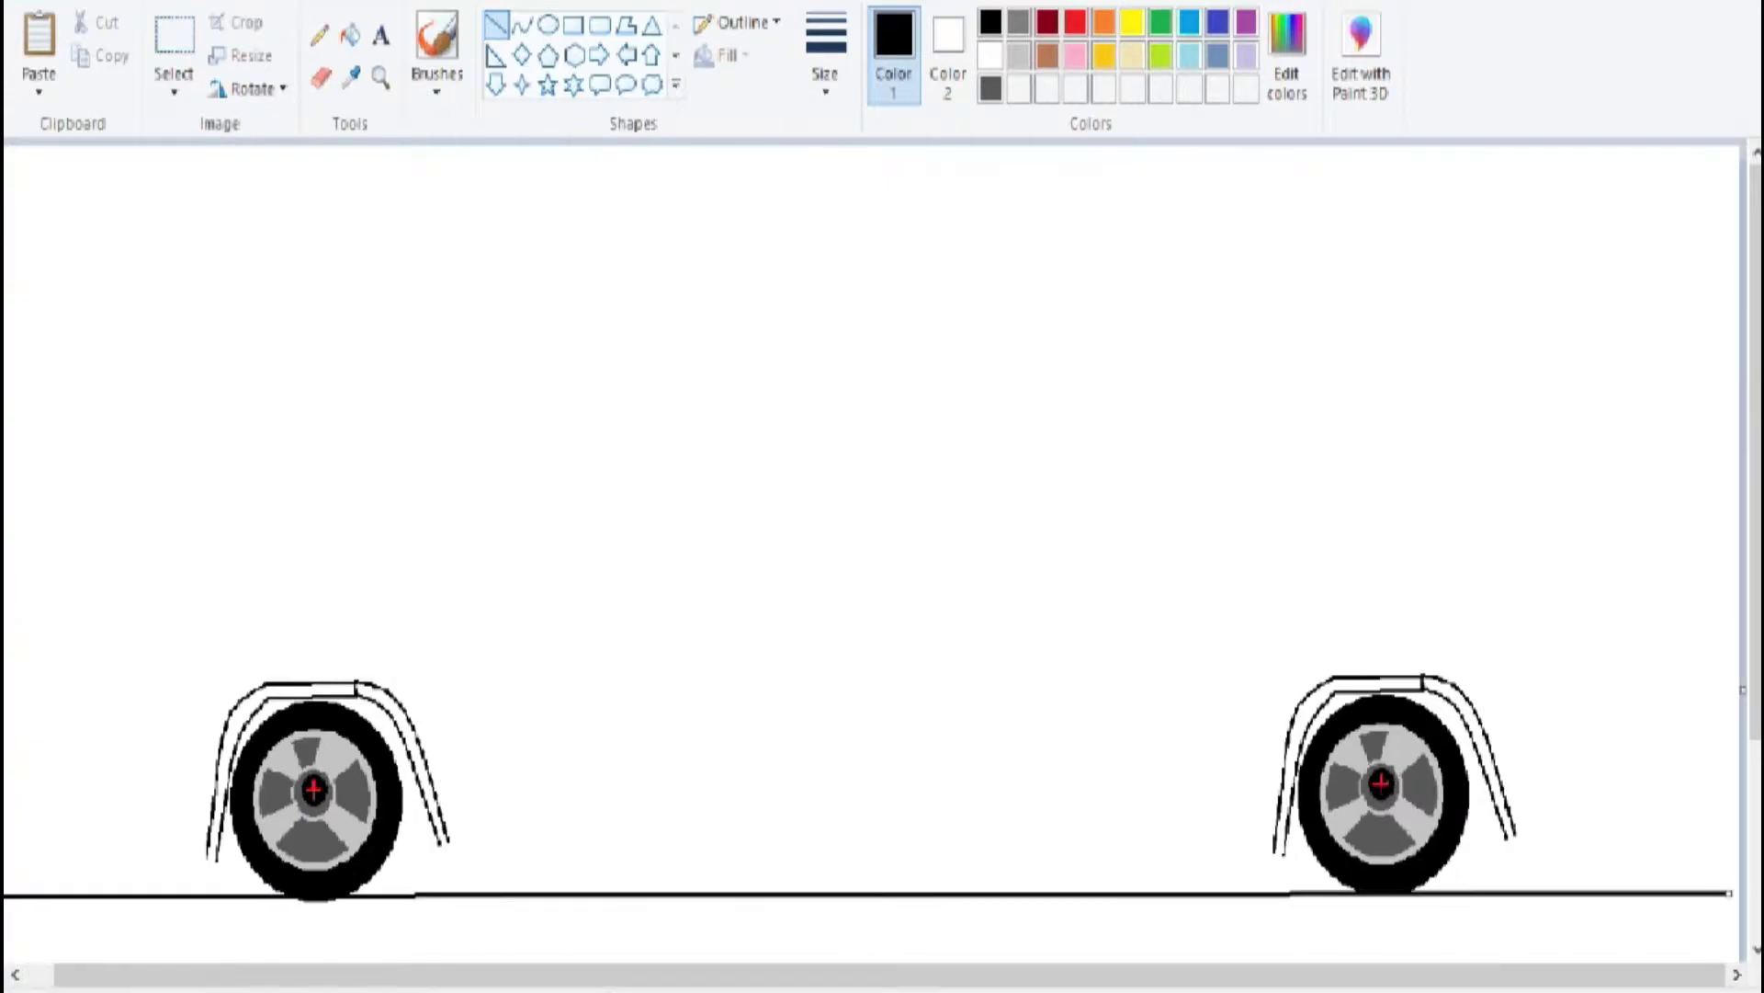
pyautogui.click(15, 974)
pyautogui.press('Escape')
# Draw the van's lower body edge as a line between the front and rear wheel arches.
pyautogui.click(825, 55)
pyautogui.click(883, 217)
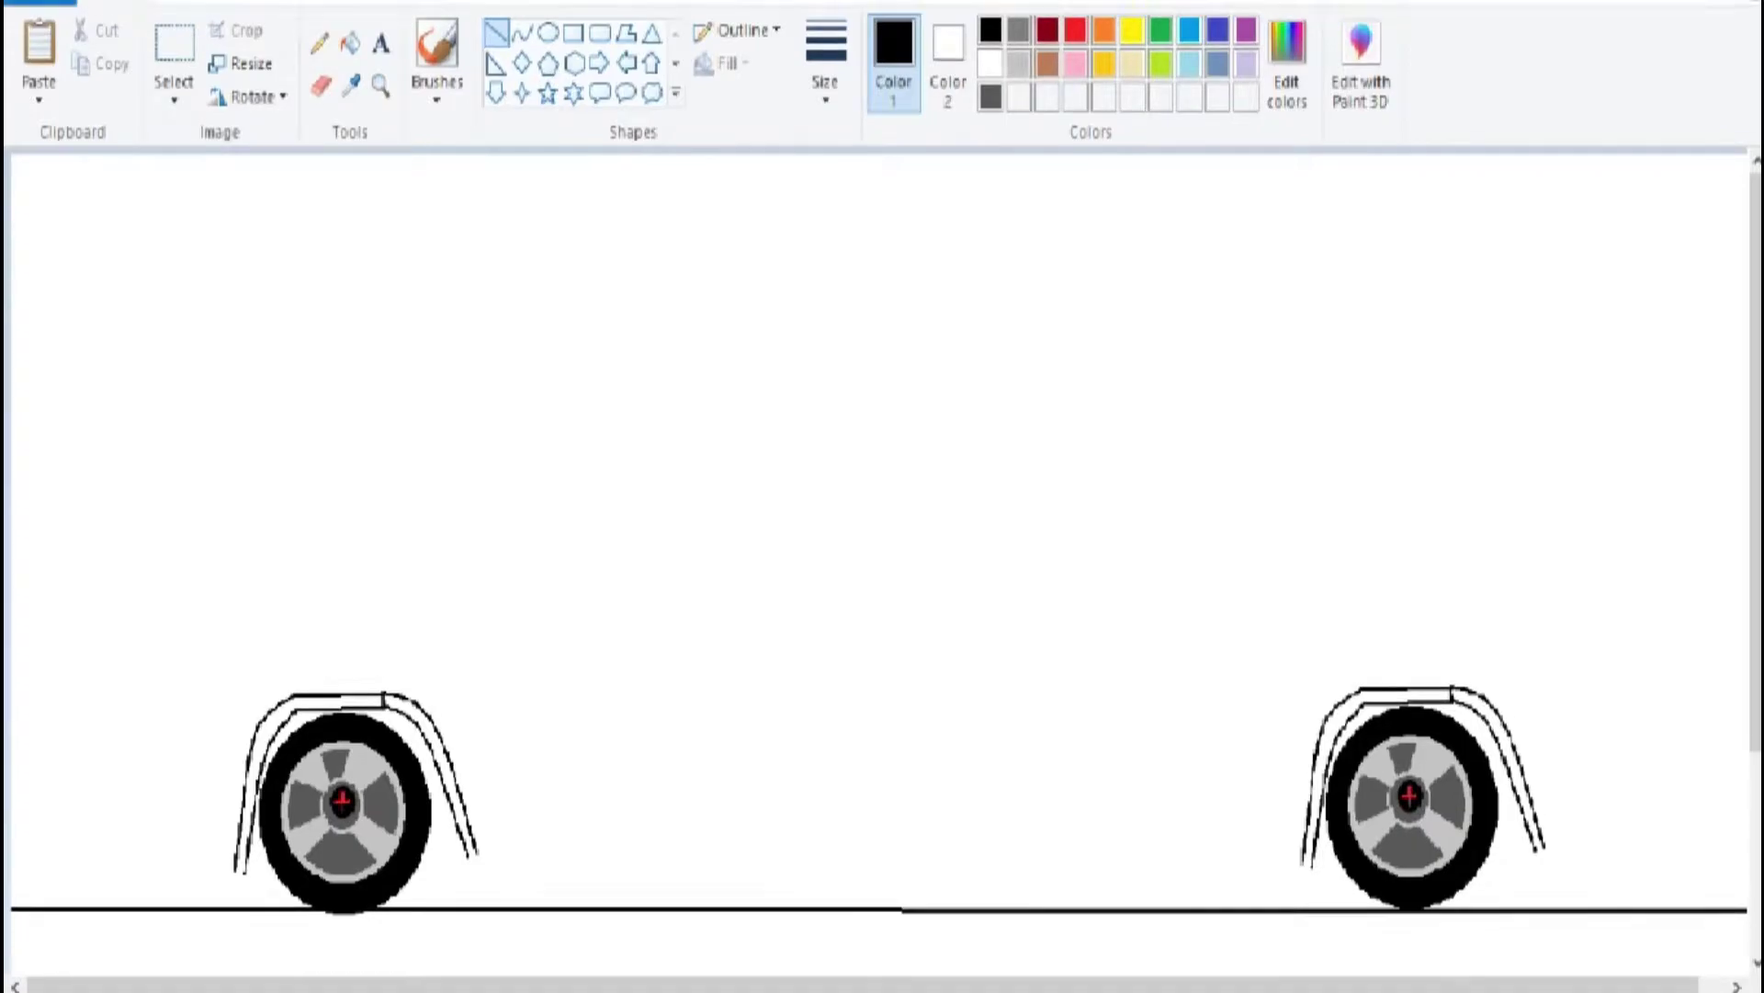
pyautogui.moveTo(467, 856); pyautogui.dragTo(1316, 868)
# Draw the windshield slope as a curve rising above the front wheel and bending into the roof.
pyautogui.click(825, 64)
pyautogui.click(886, 264)
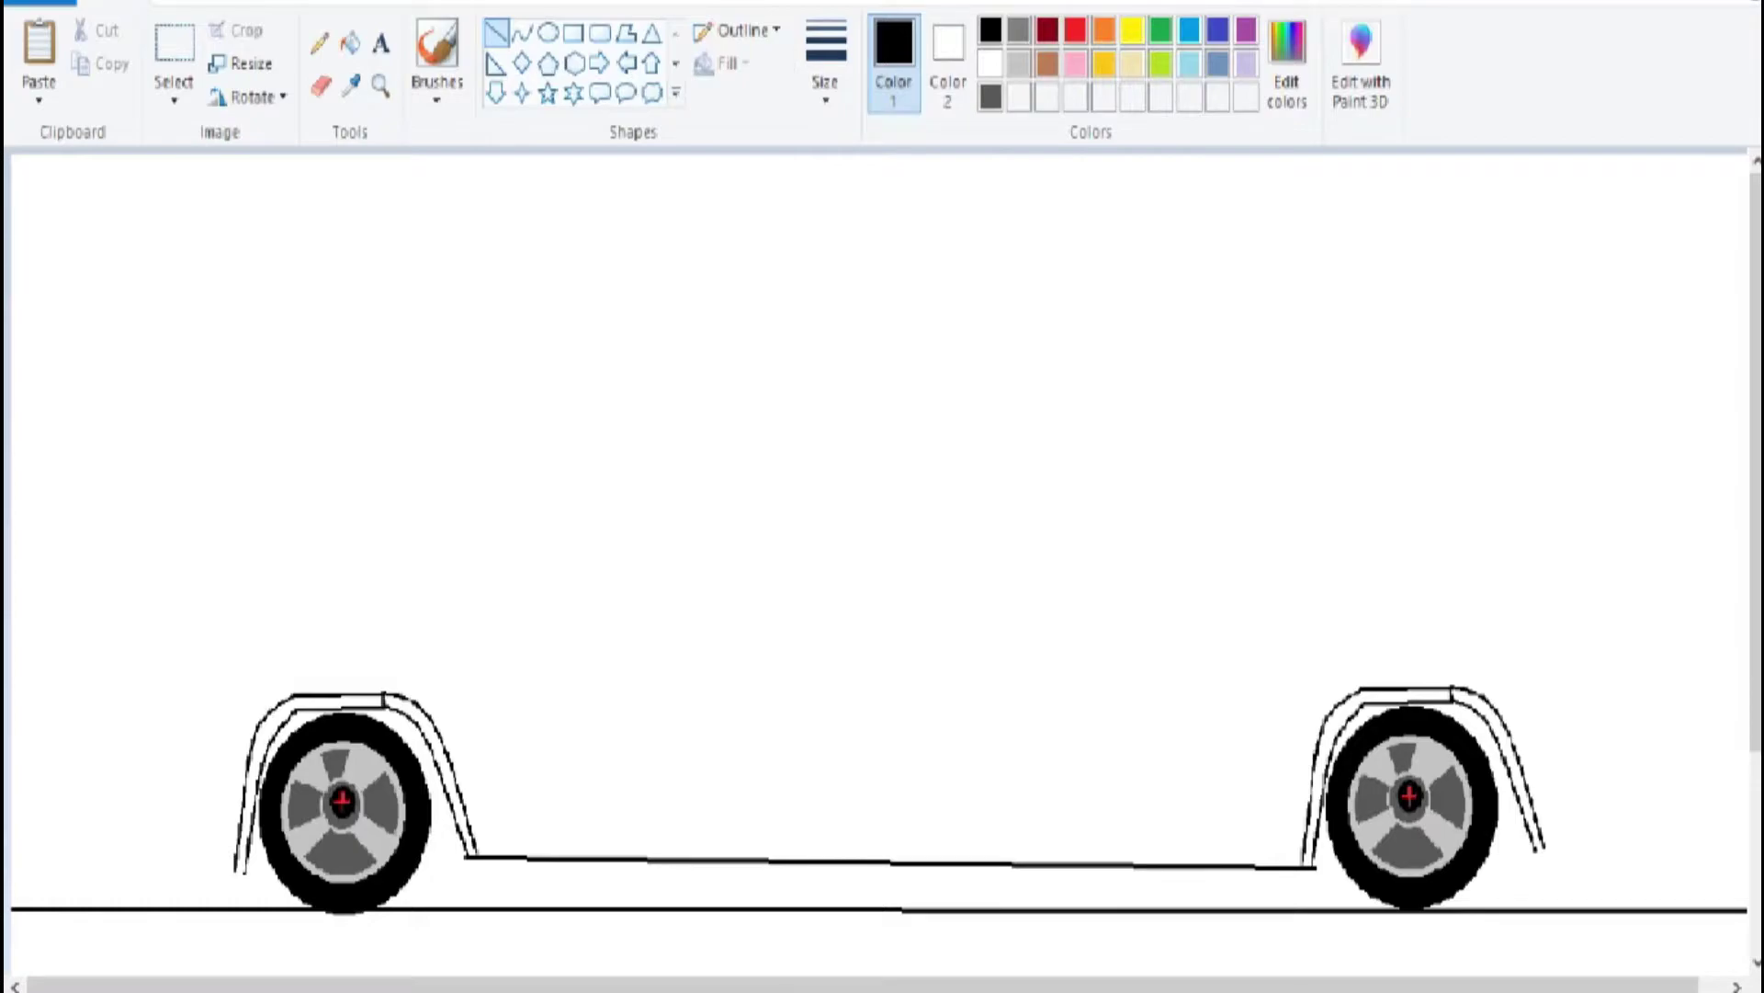
pyautogui.click(522, 34)
pyautogui.moveTo(291, 432); pyautogui.dragTo(510, 197)
pyautogui.moveTo(401, 314); pyautogui.dragTo(356, 275)
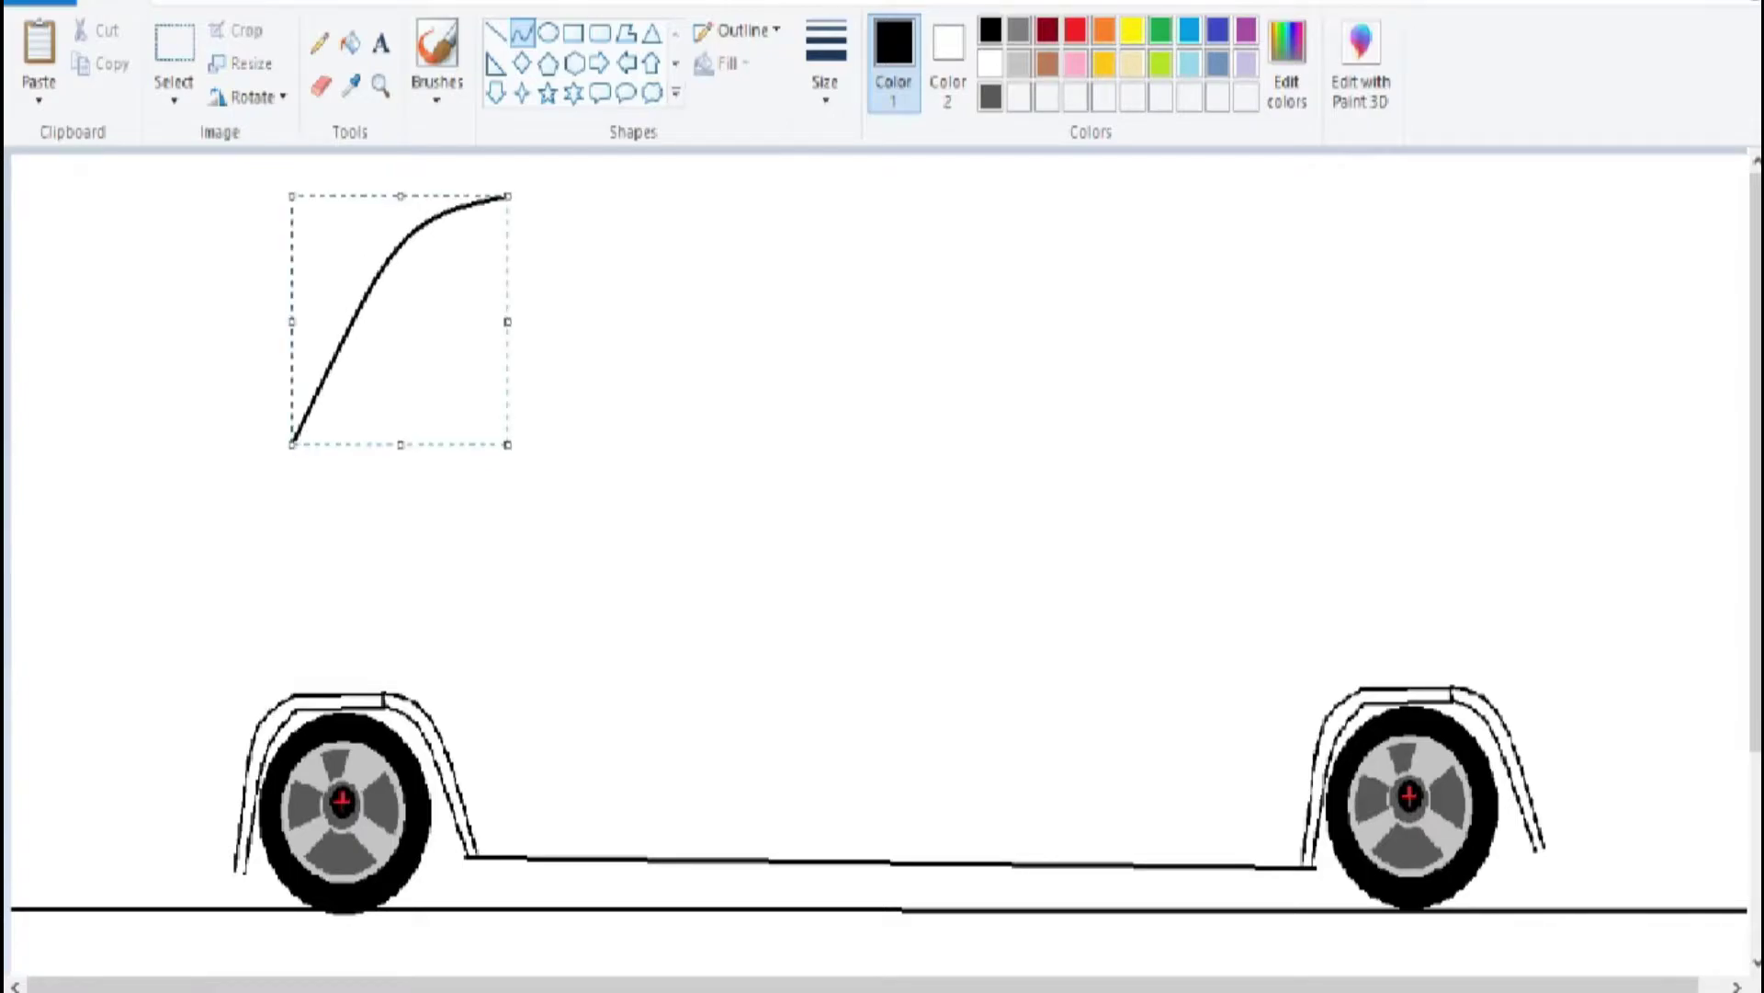
pyautogui.press('Return')
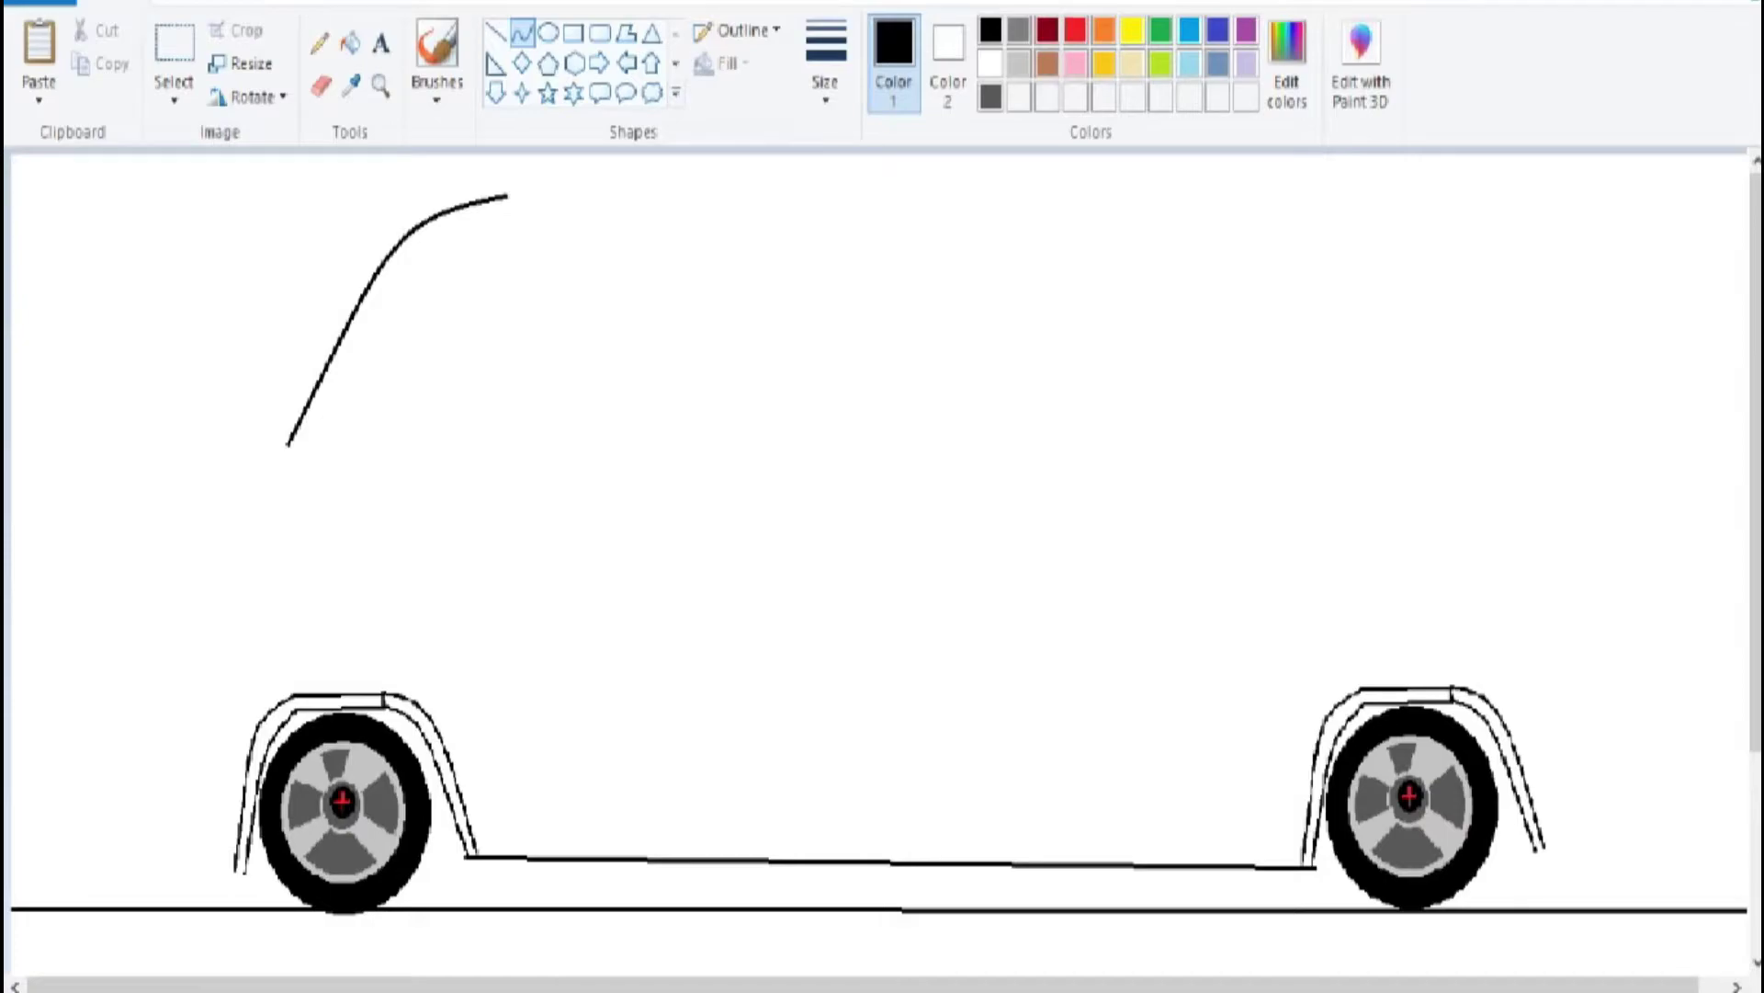
# Draw the long, nearly horizontal roof line and join it to the upper end of the windshield curve.
pyautogui.moveTo(538, 198); pyautogui.dragTo(1447, 194)
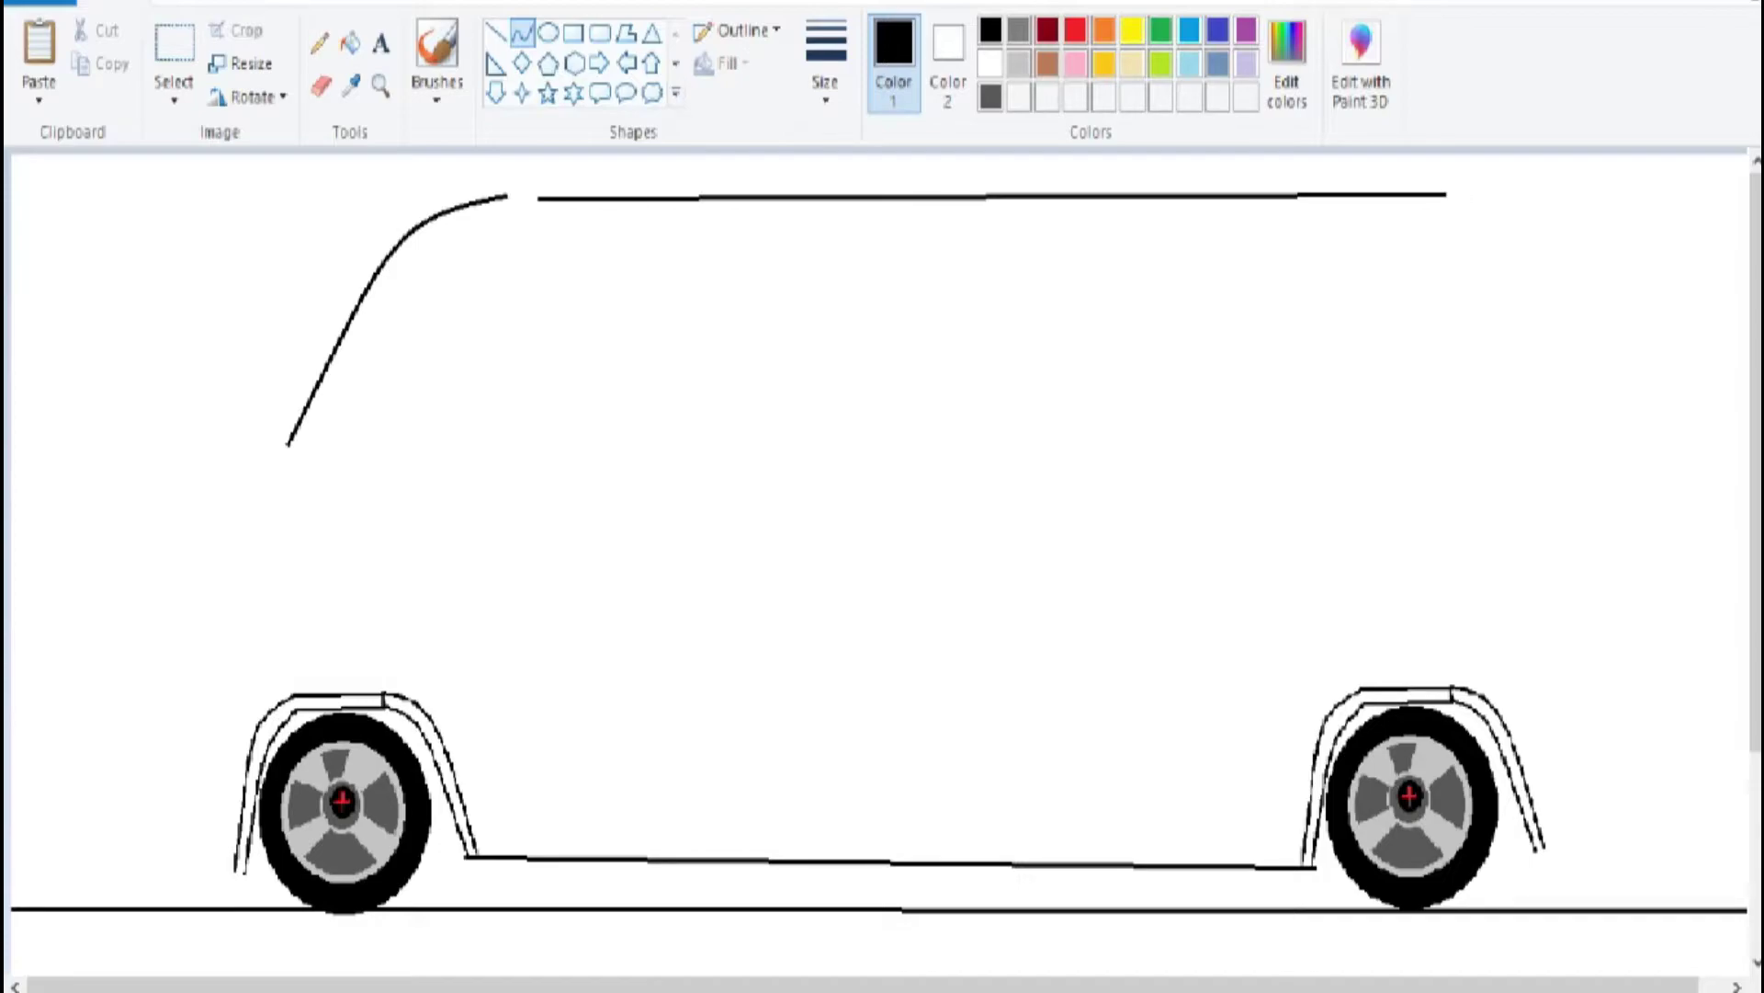
pyautogui.moveTo(1448, 194); pyautogui.dragTo(1444, 195)
pyautogui.moveTo(540, 196); pyautogui.dragTo(504, 196)
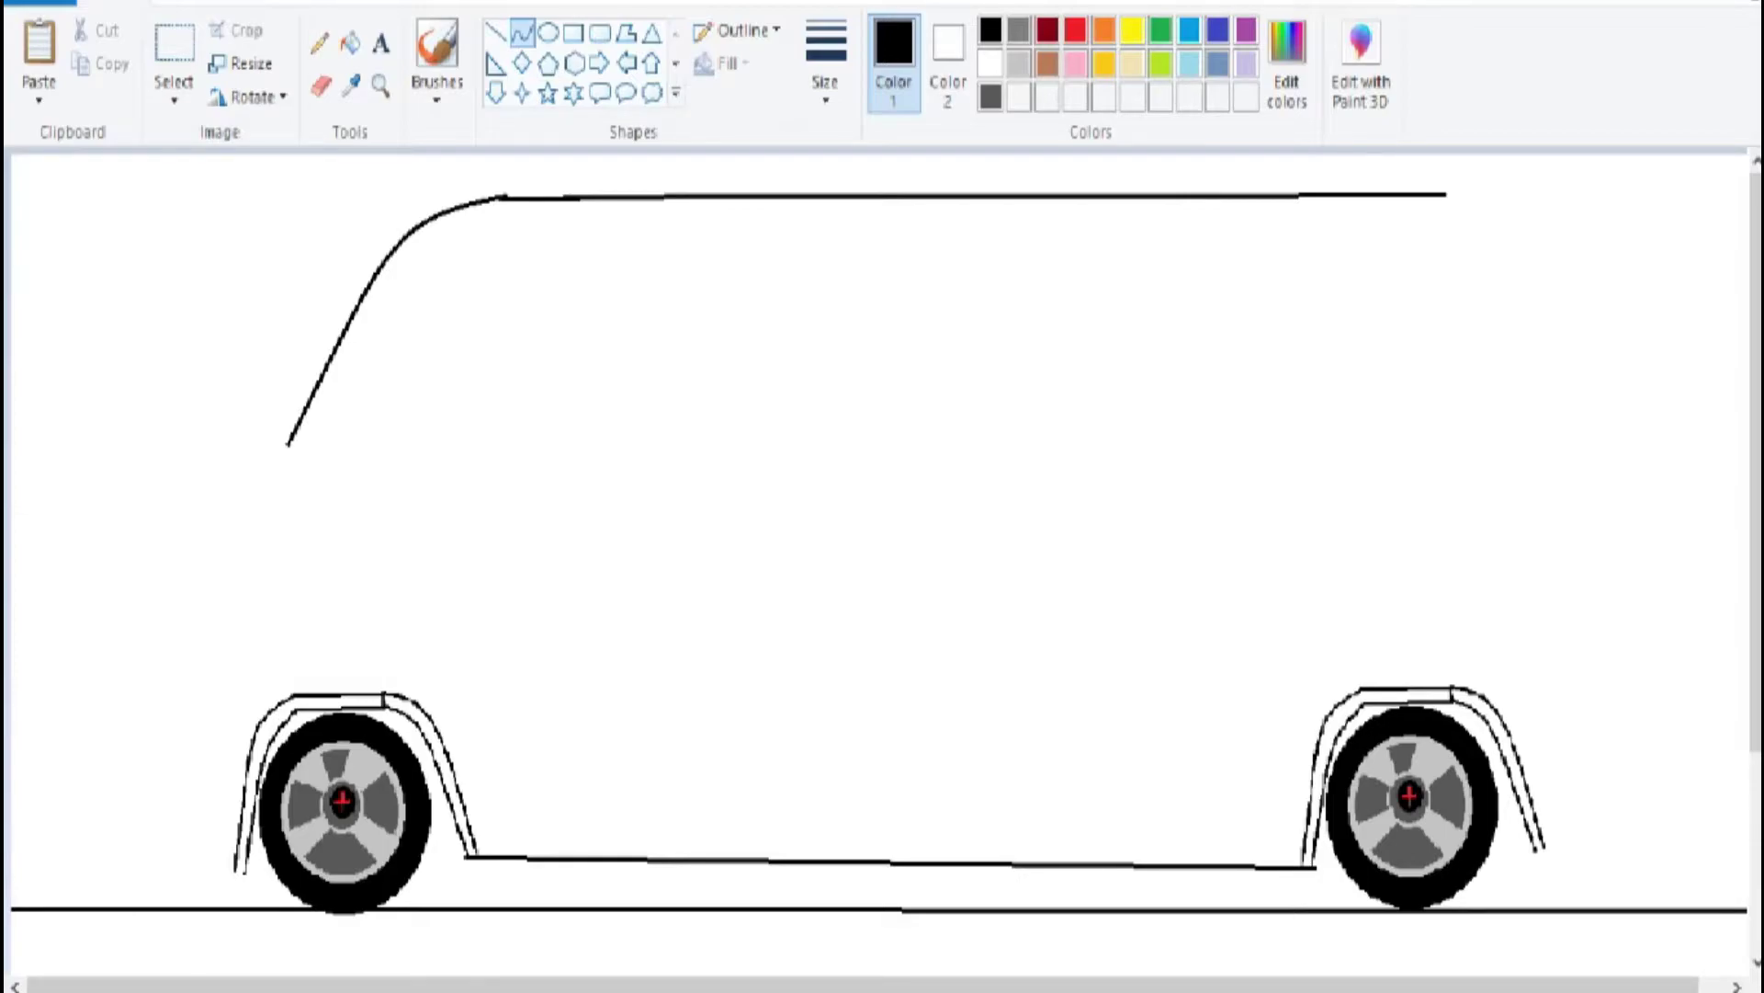
# Draw the curved hood and front face from the windshield base, with a rounded front bumper running to the front wheel arch.
pyautogui.moveTo(288, 445); pyautogui.dragTo(110, 591)
pyautogui.moveTo(193, 519); pyautogui.dragTo(173, 452)
pyautogui.press('Return')
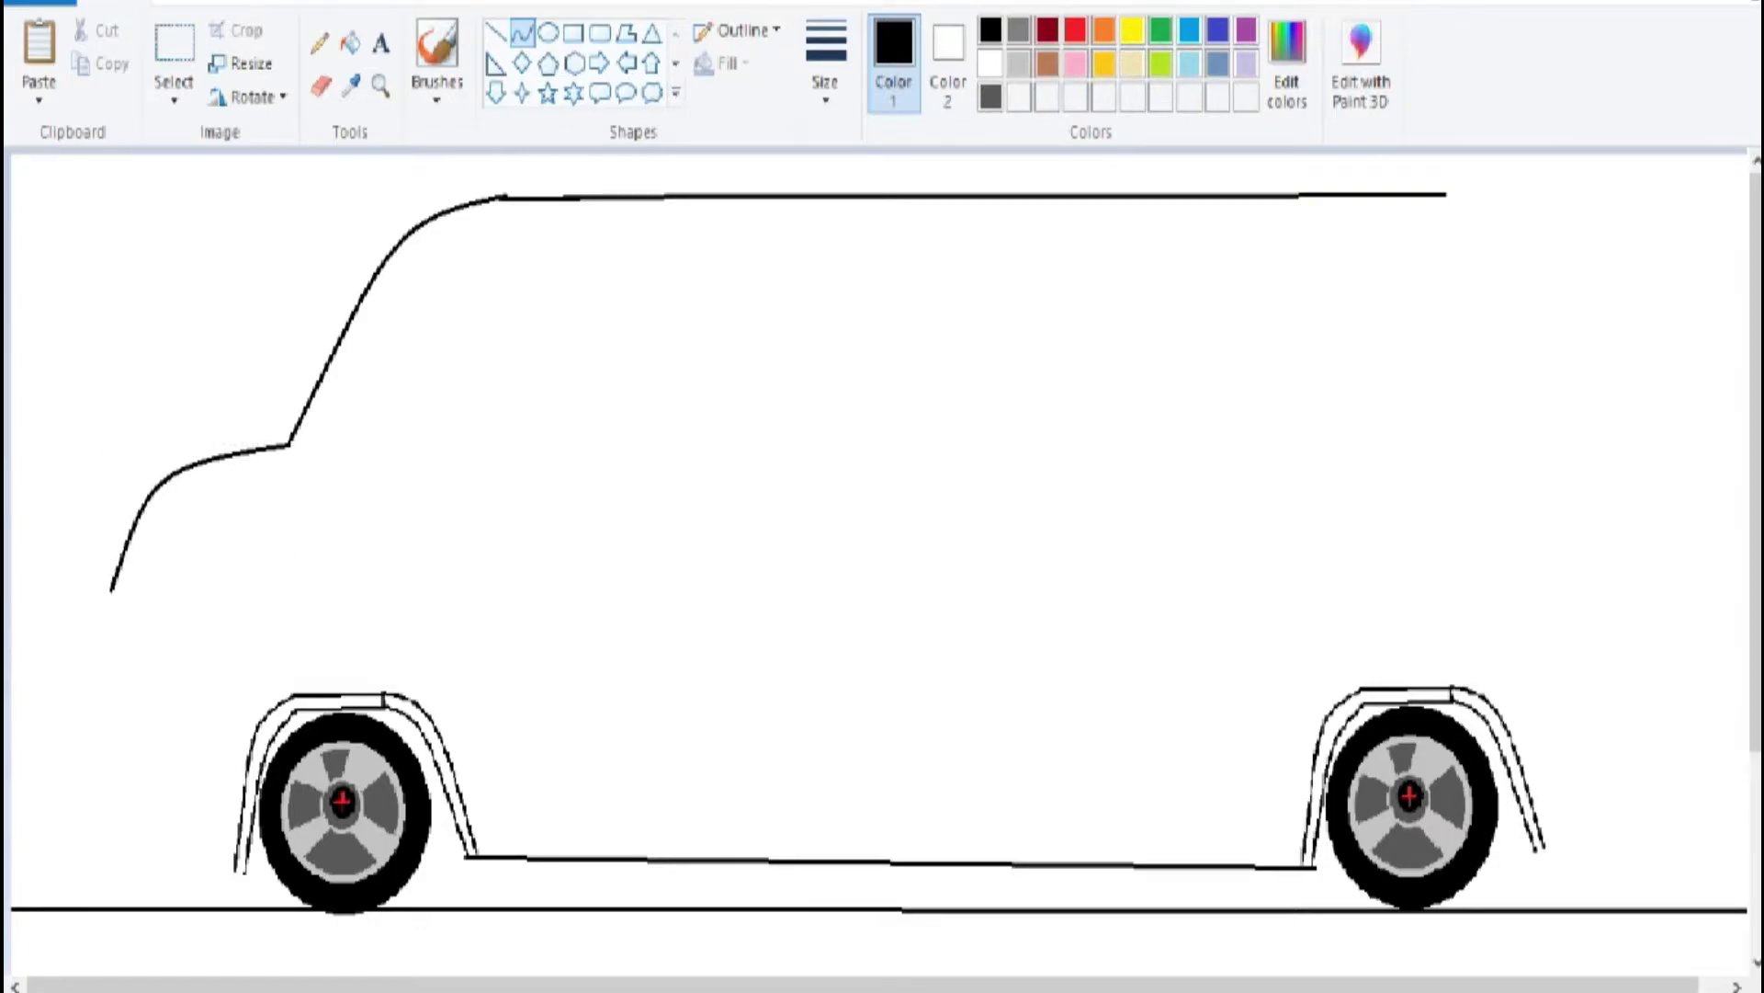
pyautogui.moveTo(110, 591); pyautogui.dragTo(86, 726)
pyautogui.moveTo(98, 660); pyautogui.dragTo(93, 662)
pyautogui.moveTo(85, 729)
pyautogui.mouseDown()
pyautogui.moveTo(78, 811)
pyautogui.moveTo(67, 735)
pyautogui.moveTo(65, 770)
pyautogui.moveTo(240, 870)
pyautogui.moveTo(87, 878)
pyautogui.mouseUp()
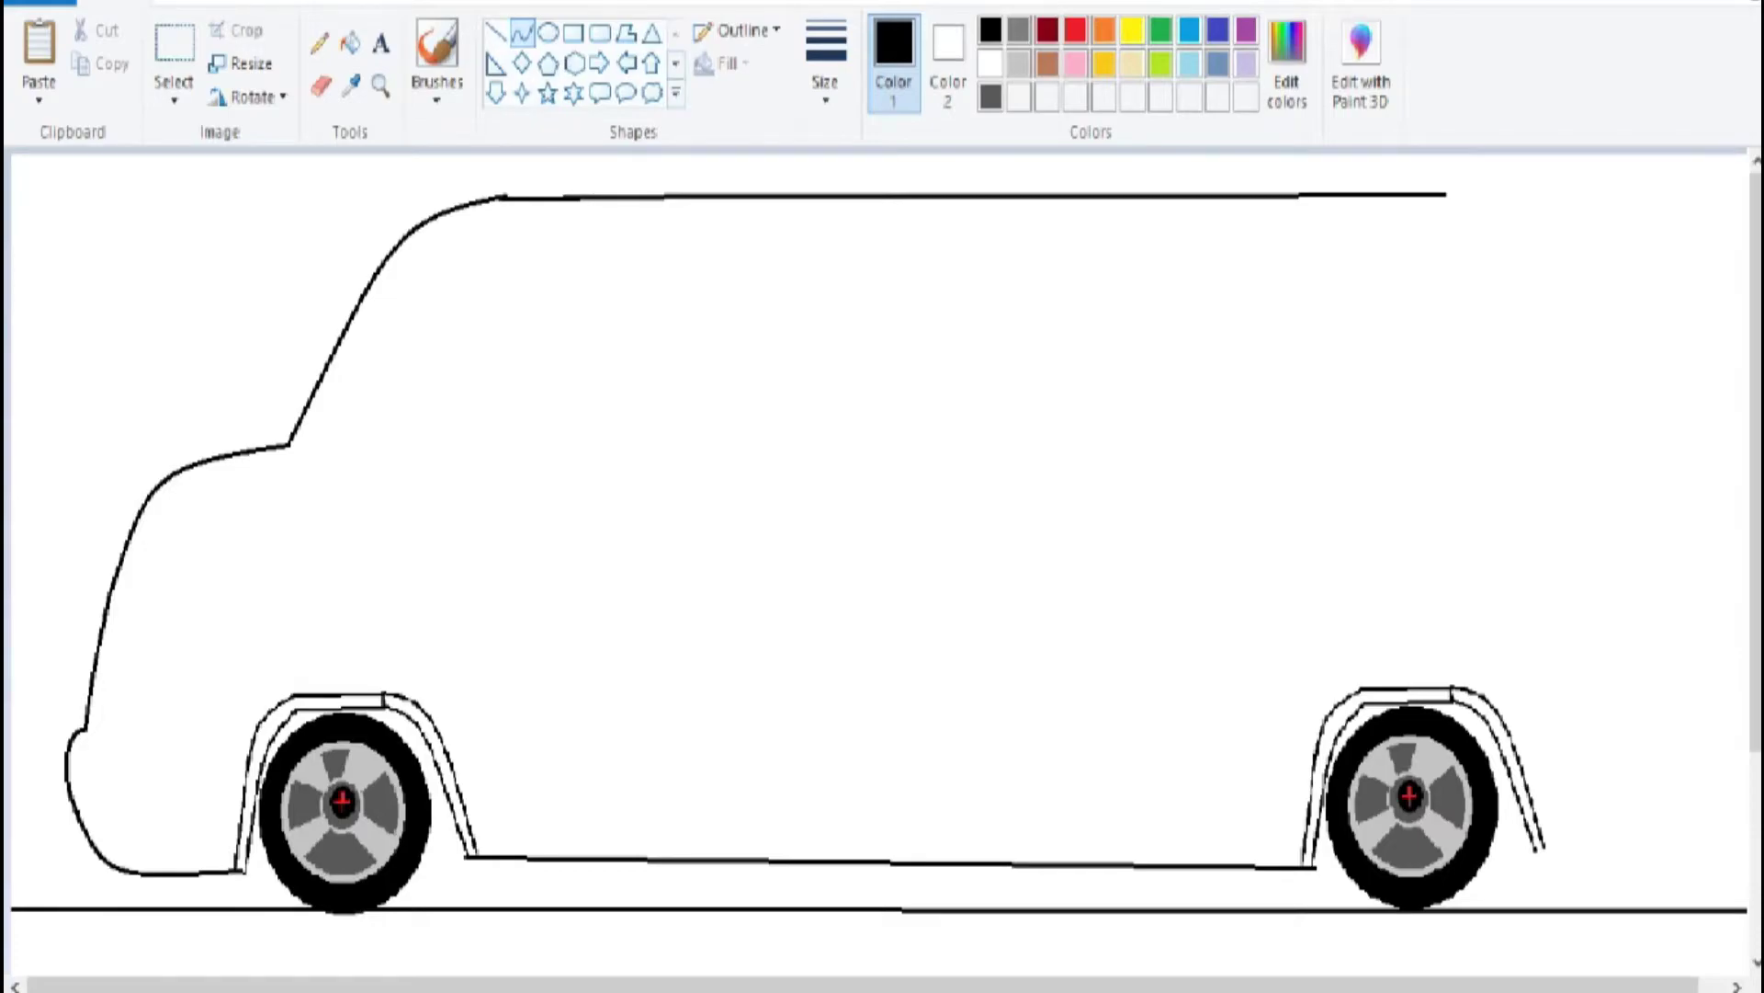
# Close the van's rear by extending the lower edge and roof line and joining them with an outward-bulging curve.
pyautogui.moveTo(1540, 847); pyautogui.dragTo(1689, 851)
pyautogui.moveTo(1446, 195); pyautogui.dragTo(1586, 197)
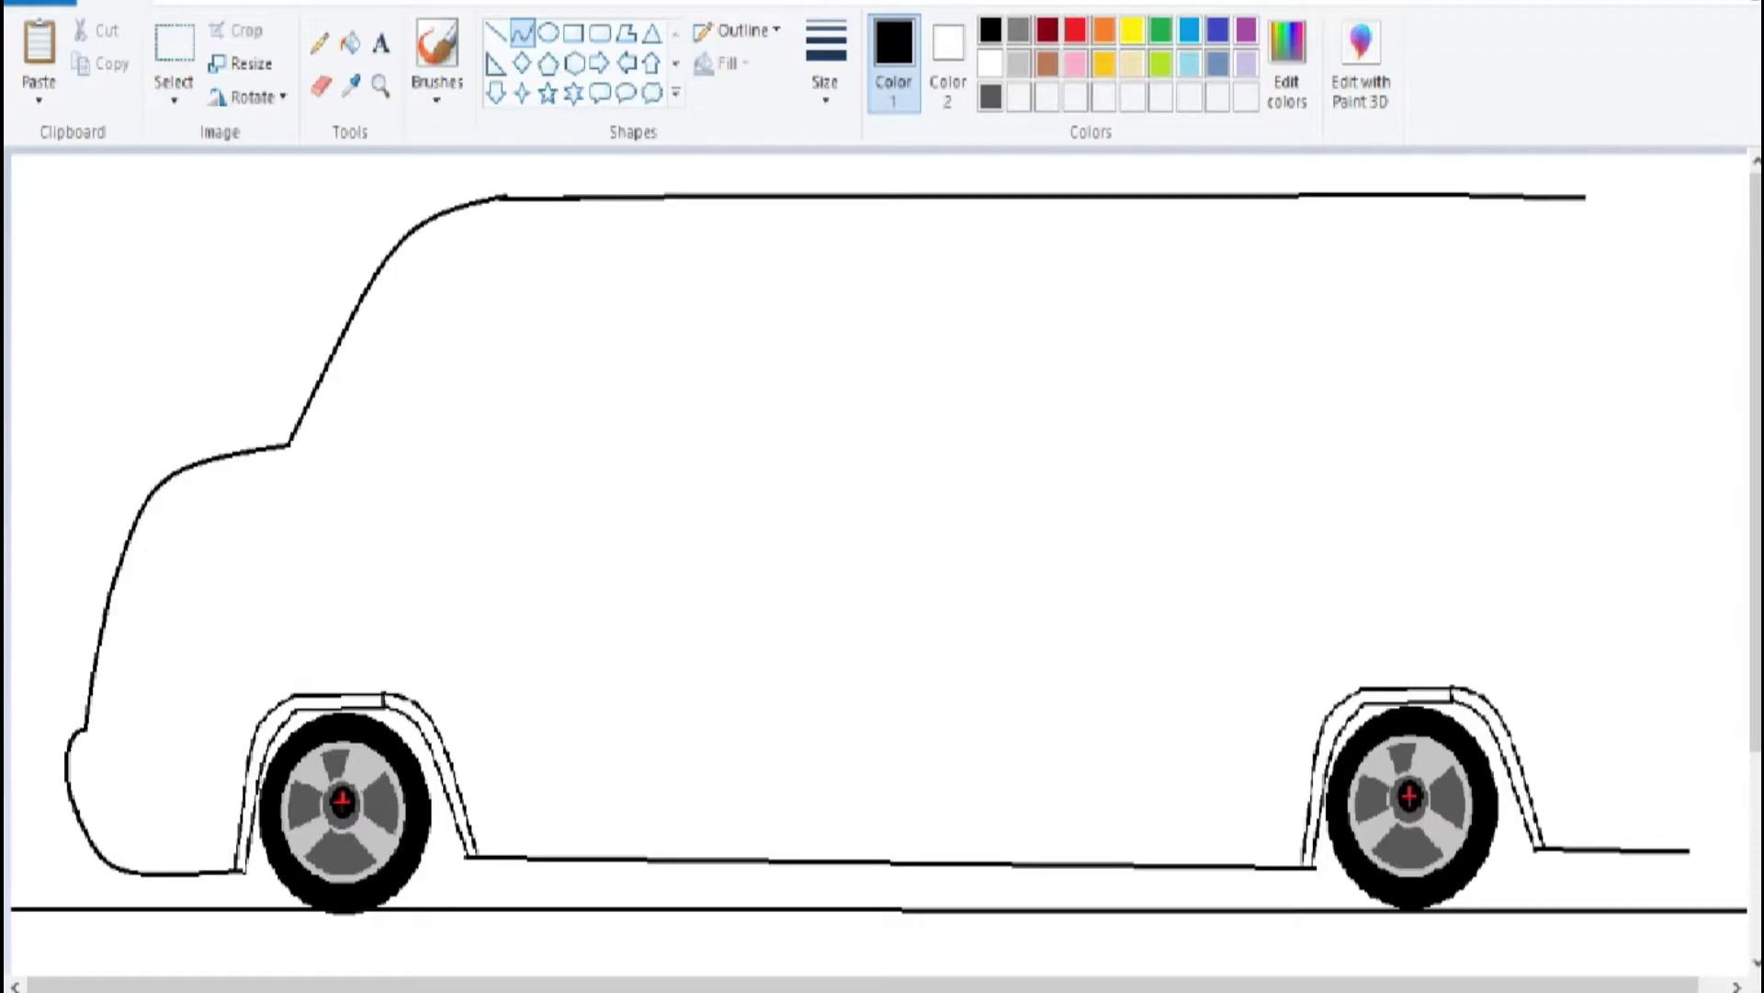
pyautogui.moveTo(1689, 851); pyautogui.dragTo(1615, 195)
pyautogui.moveTo(1664, 515); pyautogui.dragTo(1724, 644)
pyautogui.moveTo(1645, 368); pyautogui.dragTo(1681, 276)
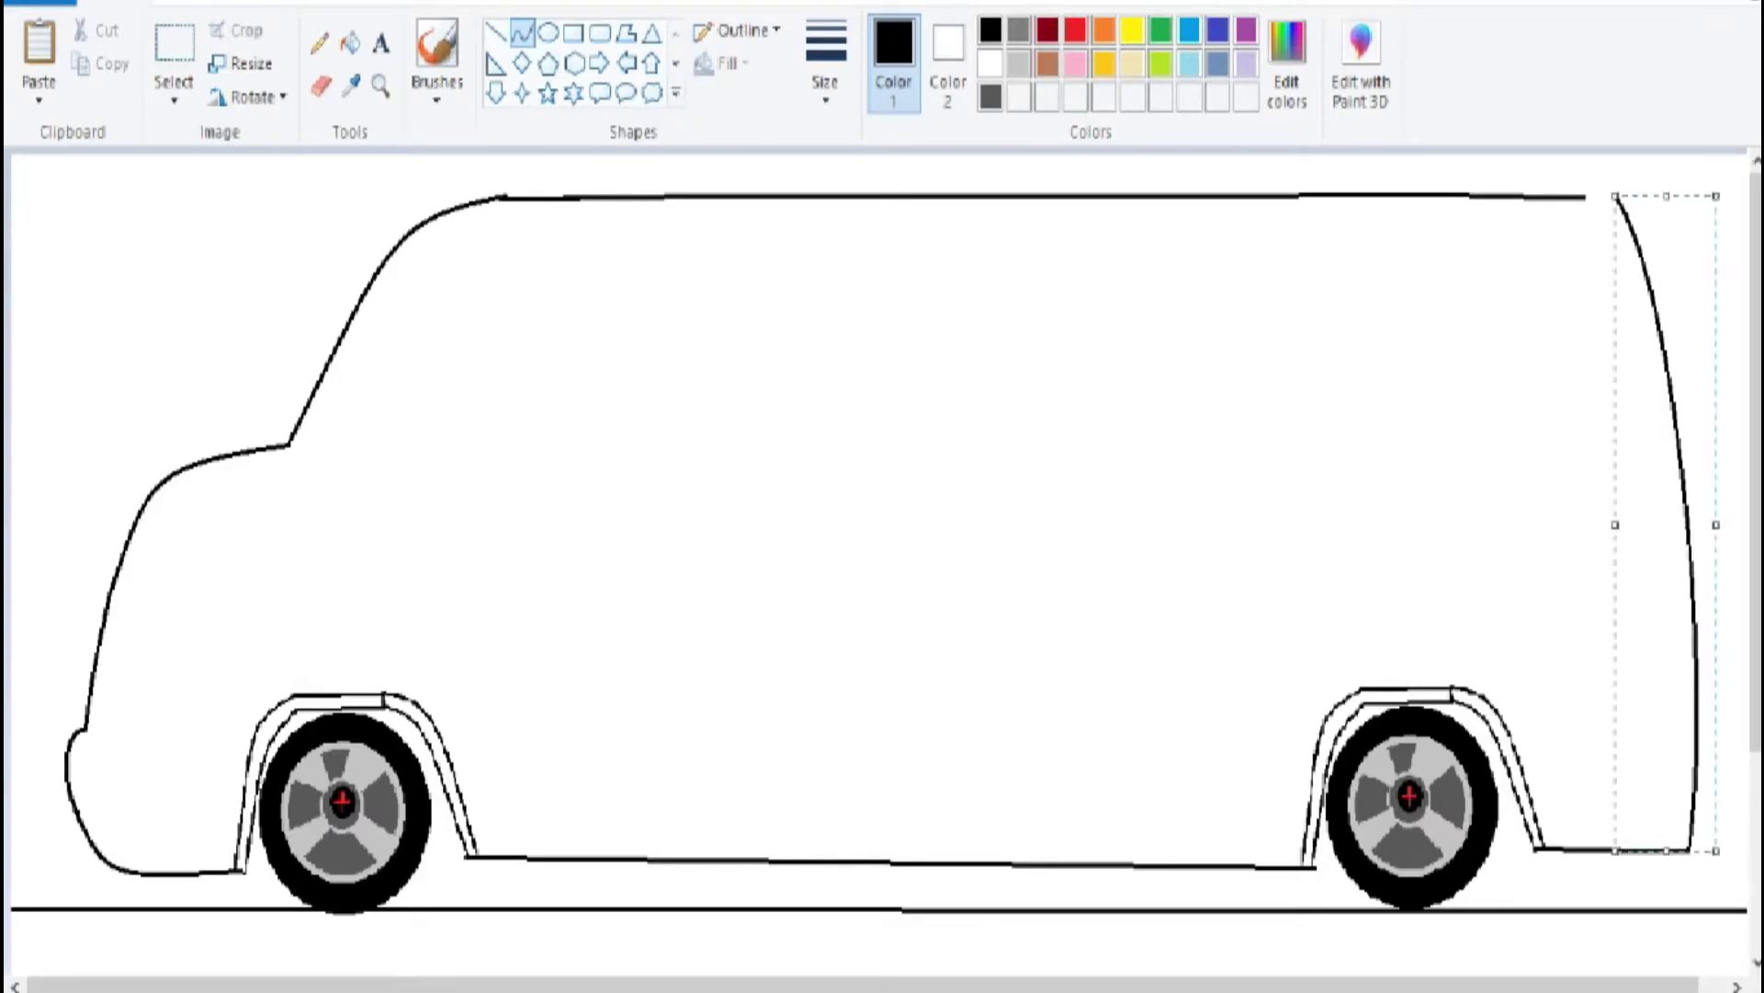
pyautogui.moveTo(1586, 196); pyautogui.dragTo(1650, 208)
pyautogui.hotkey('ctrl', 'z')
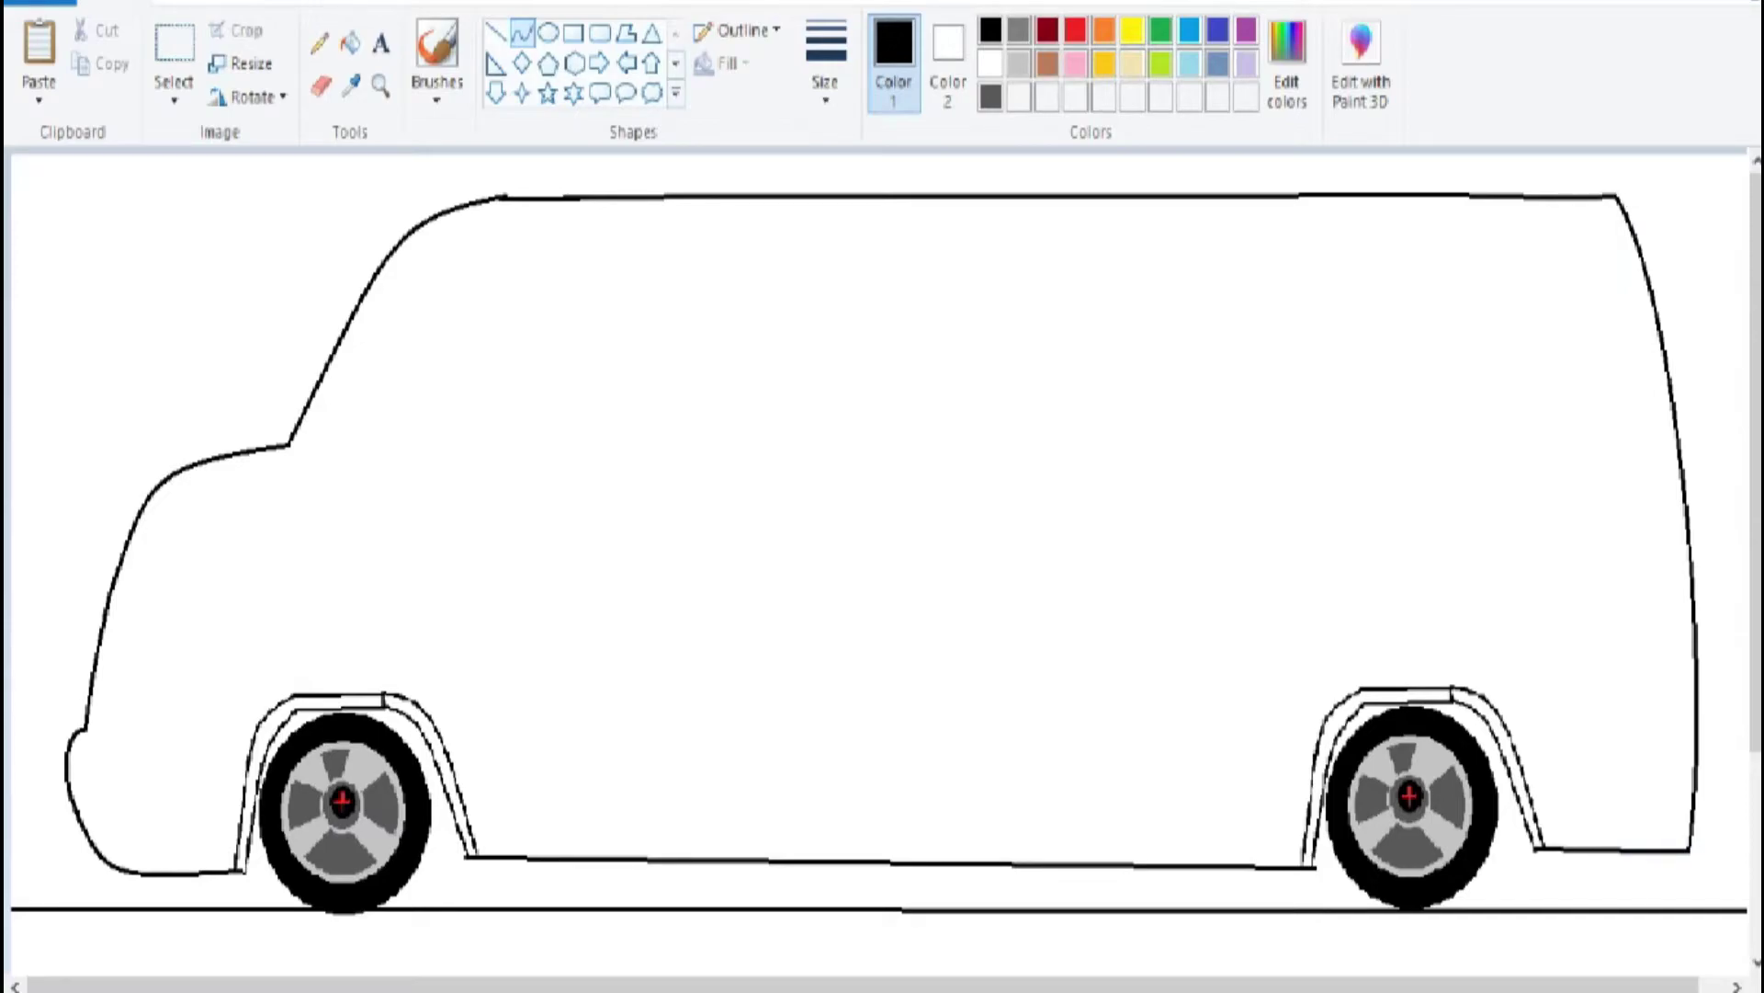
# Erase the body's lower rear corner and draw a small rectangular rear bumper in its place.
pyautogui.click(321, 86)
pyautogui.moveTo(1695, 780)
pyautogui.mouseDown()
pyautogui.moveTo(1675, 846)
pyautogui.moveTo(1640, 849)
pyautogui.mouseUp()
pyautogui.click(572, 34)
pyautogui.moveTo(1638, 777); pyautogui.dragTo(1711, 864)
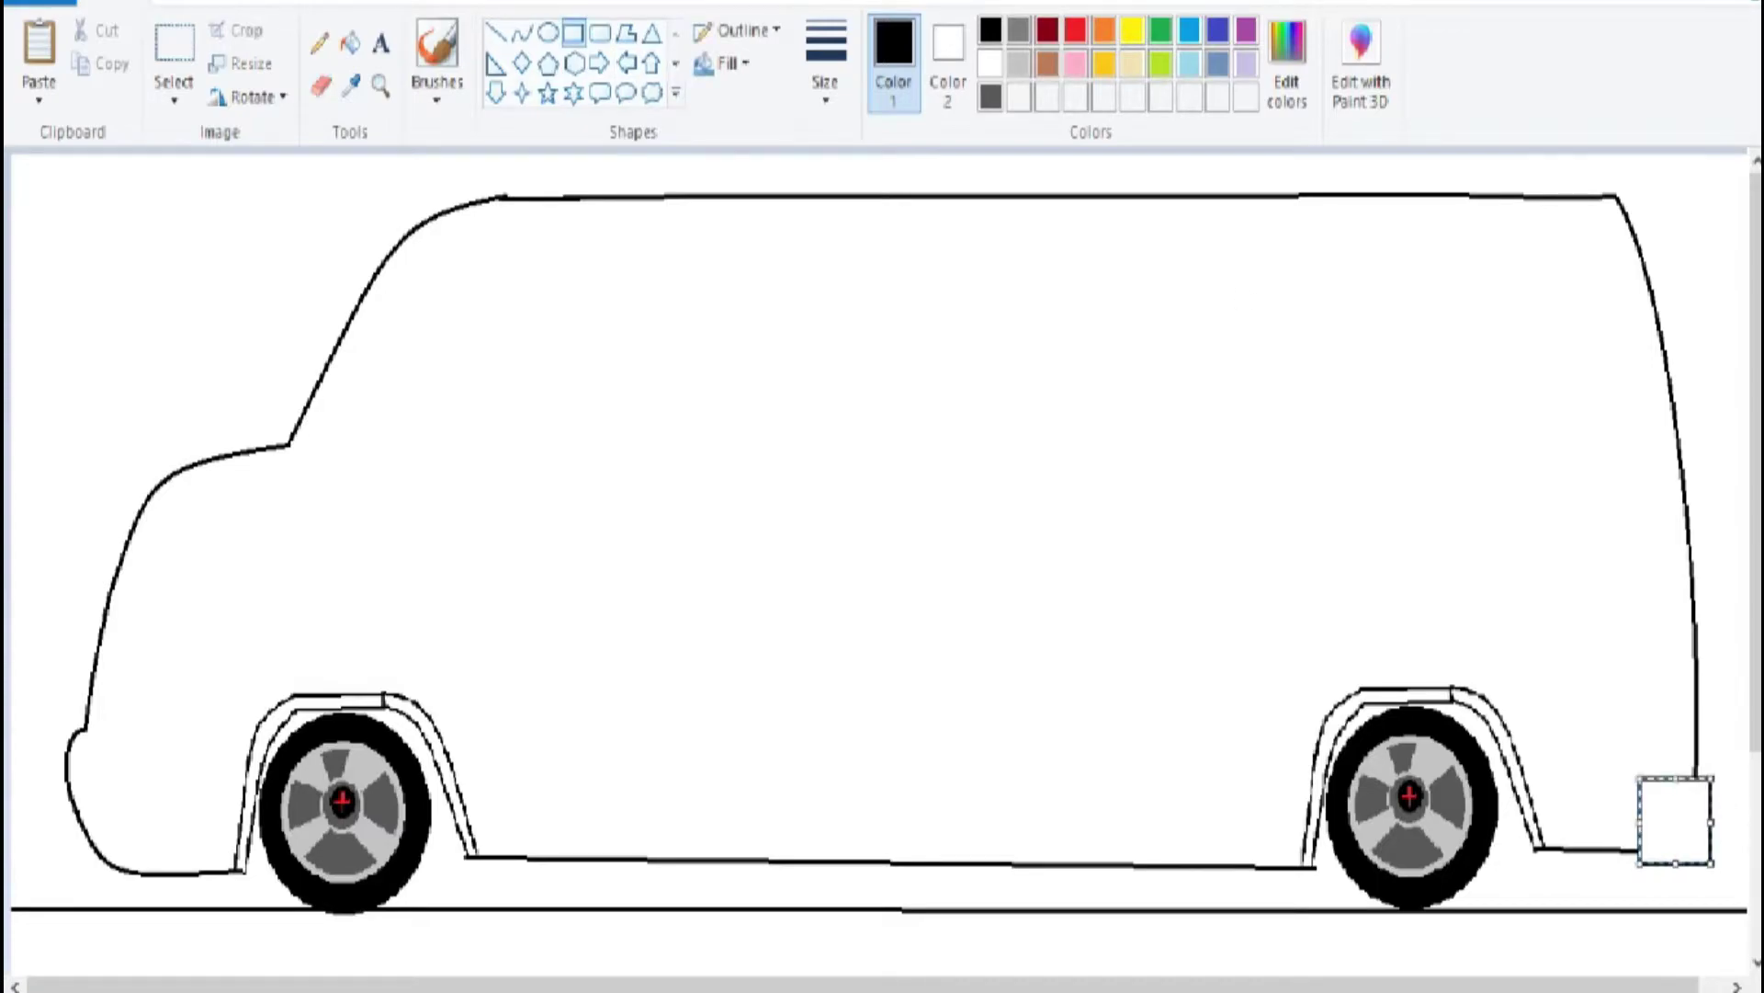
# Erase the rear bumper's outer lower corner and redraw it as a rounded curve.
pyautogui.click(320, 87)
pyautogui.moveTo(1662, 873)
pyautogui.mouseDown()
pyautogui.moveTo(1712, 855)
pyautogui.moveTo(1711, 805)
pyautogui.mouseUp()
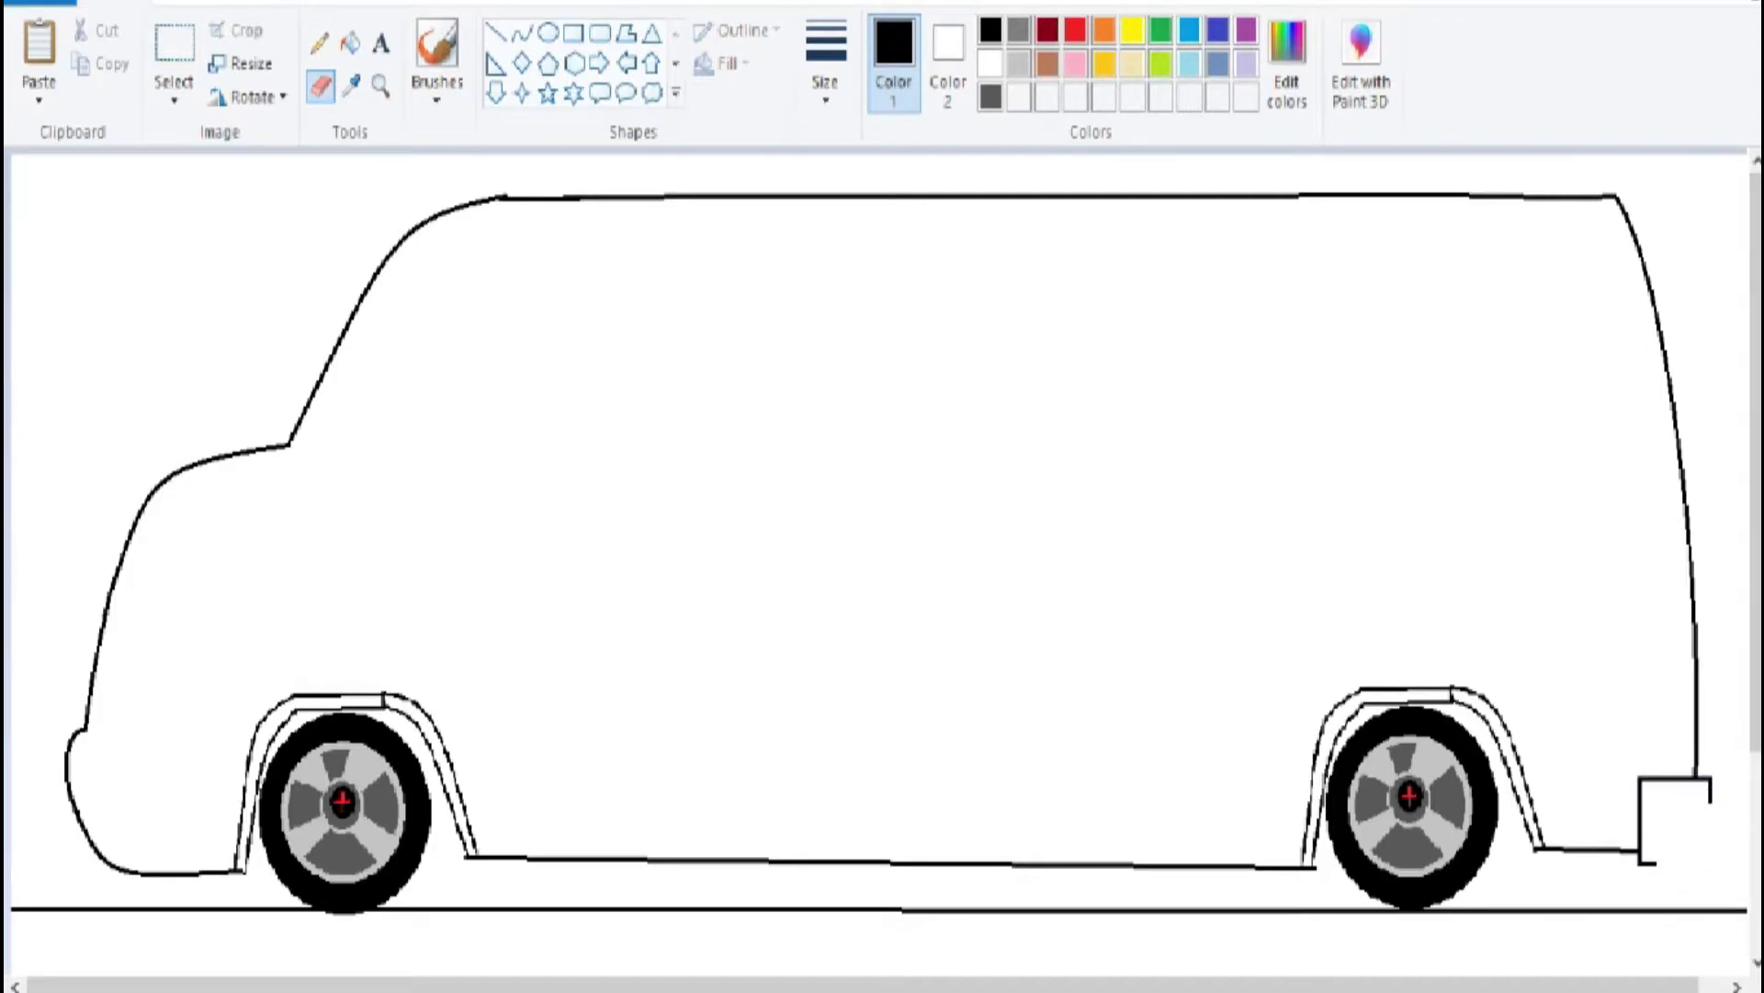
pyautogui.click(522, 34)
pyautogui.moveTo(1654, 864)
pyautogui.mouseDown()
pyautogui.moveTo(1704, 839)
pyautogui.moveTo(1711, 800)
pyautogui.moveTo(1708, 859)
pyautogui.mouseUp()
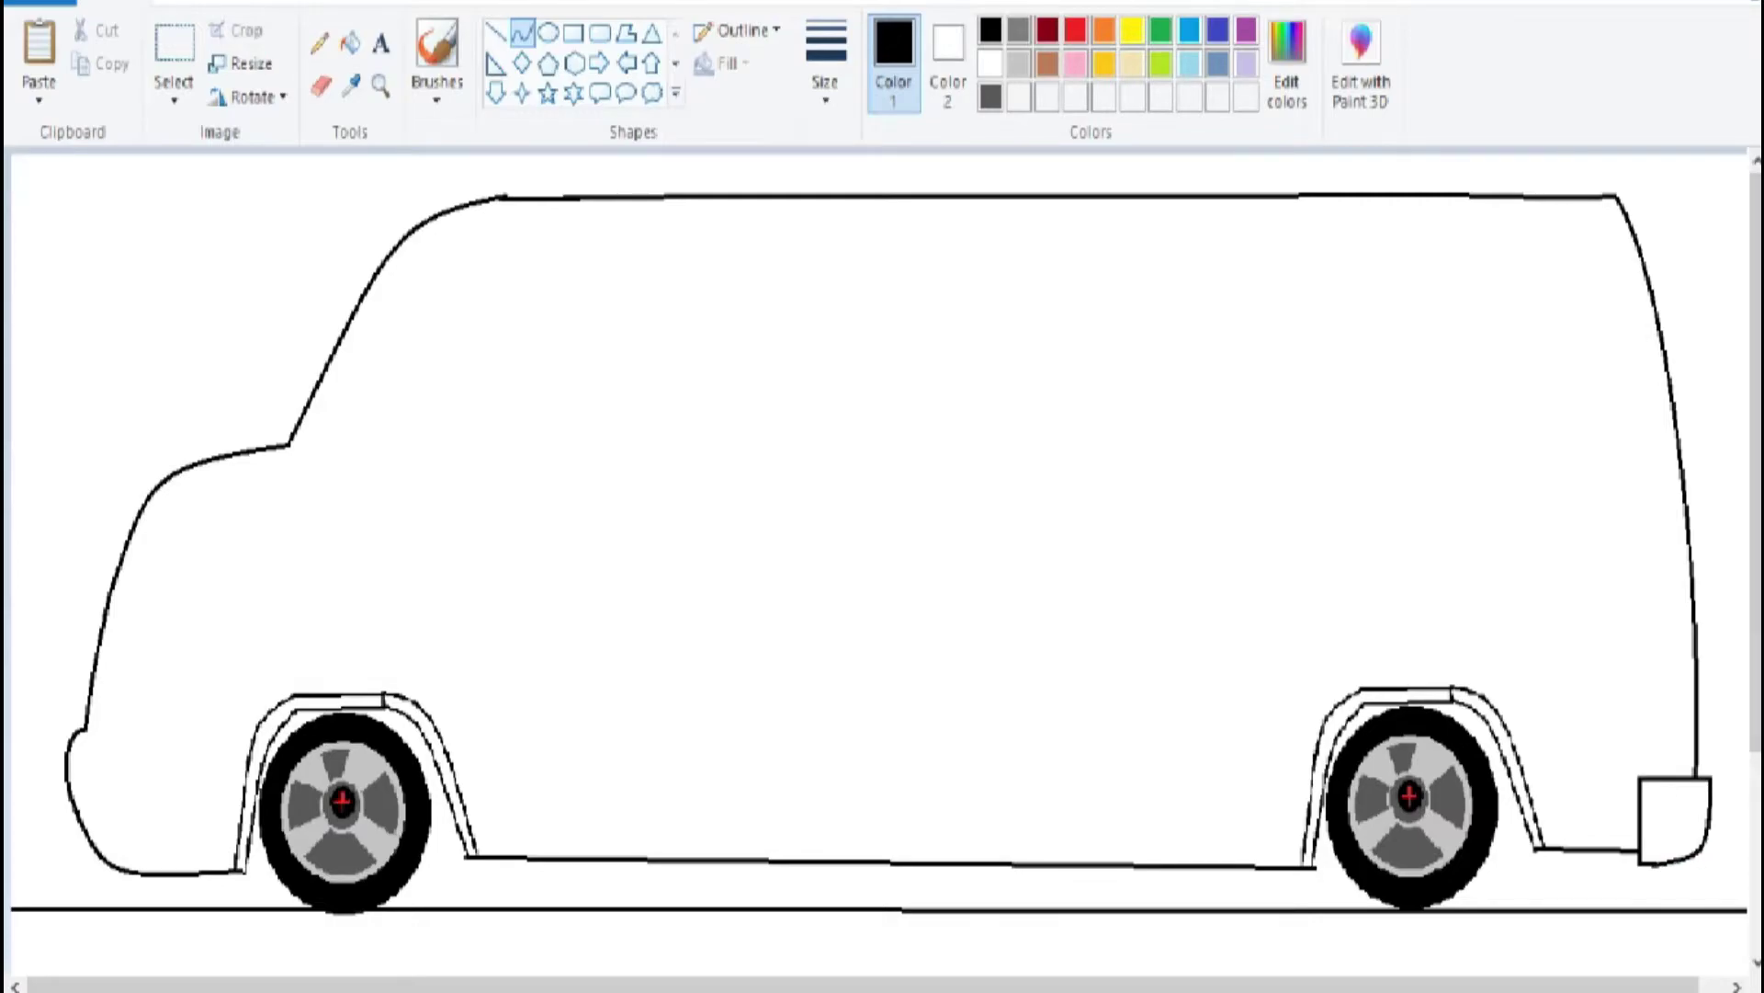
# Draw two closely spaced horizontal trim lines below the roof, from the windshield to the van's rear edge.
pyautogui.click(497, 34)
pyautogui.moveTo(389, 259)
pyautogui.mouseDown()
pyautogui.moveTo(1639, 244)
pyautogui.moveTo(396, 245)
pyautogui.moveTo(1645, 272)
pyautogui.mouseUp()
pyautogui.rightClick(1493, 250)
pyautogui.press('Escape')
pyautogui.moveTo(1011, 272); pyautogui.dragTo(1010, 267)
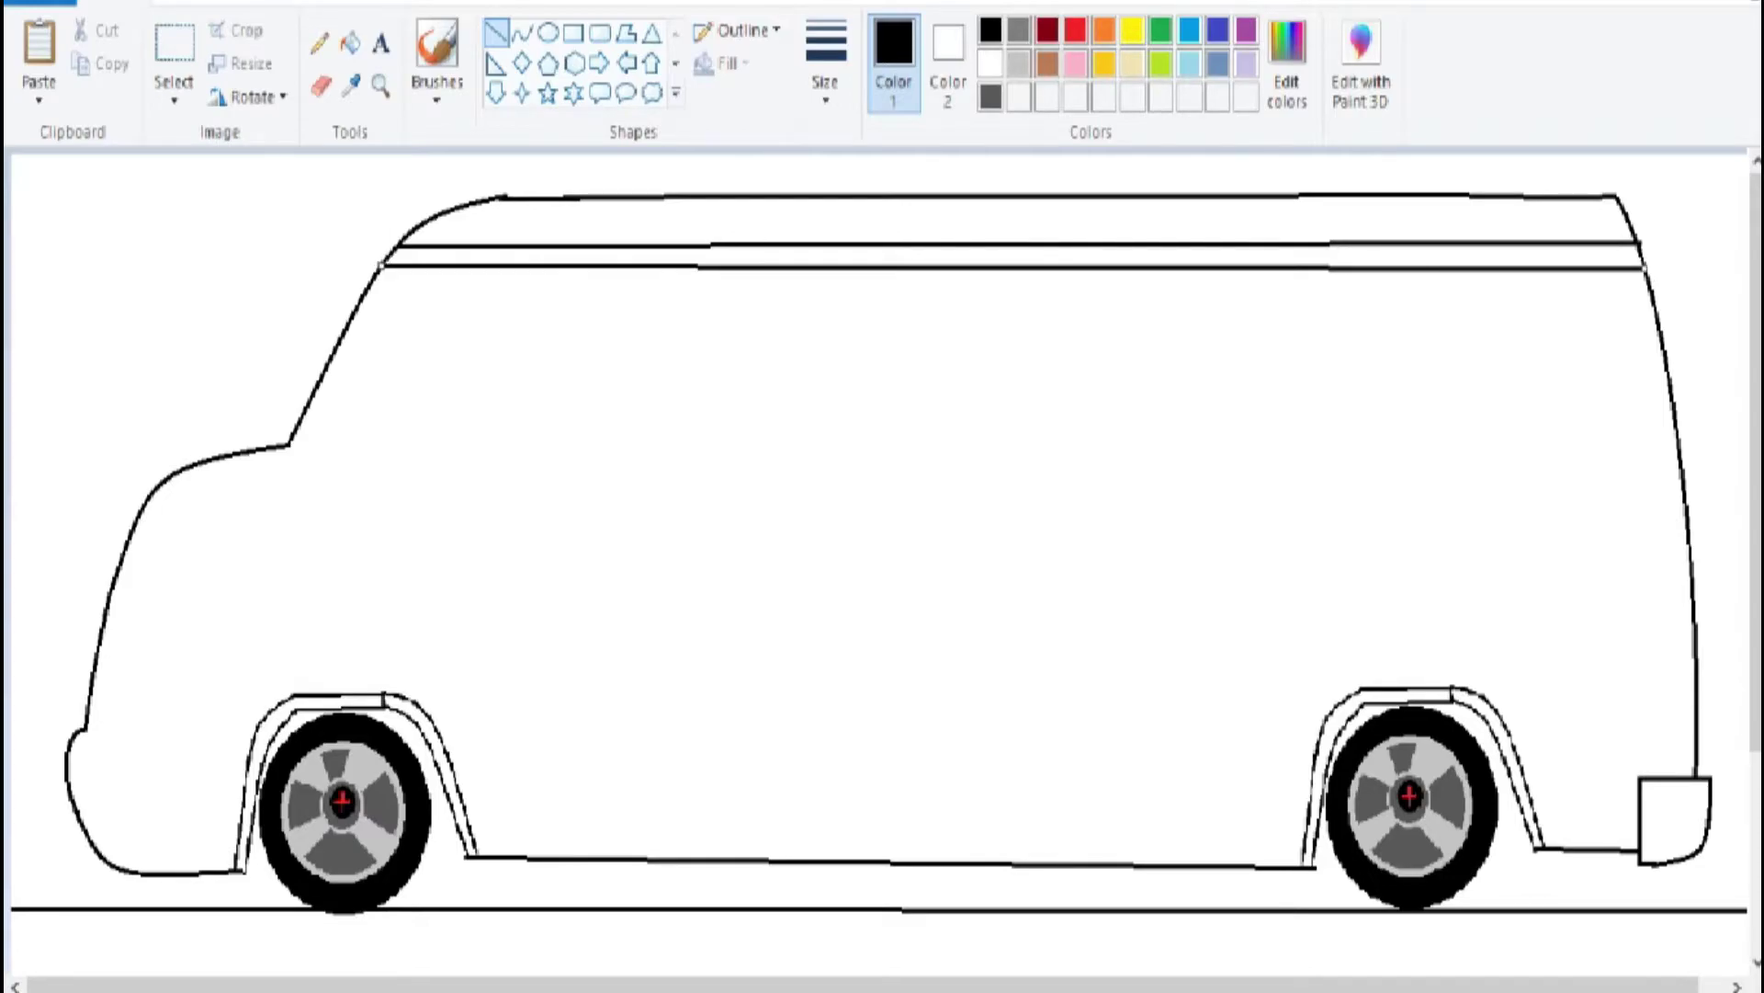
pyautogui.press('Return')
# Draw a narrow slanted windshield outline along the inside of the front slope.
pyautogui.click(522, 34)
pyautogui.moveTo(290, 444)
pyautogui.mouseDown()
pyautogui.moveTo(329, 442)
pyautogui.moveTo(312, 457)
pyautogui.moveTo(392, 308)
pyautogui.mouseUp()
pyautogui.moveTo(354, 379); pyautogui.dragTo(361, 363)
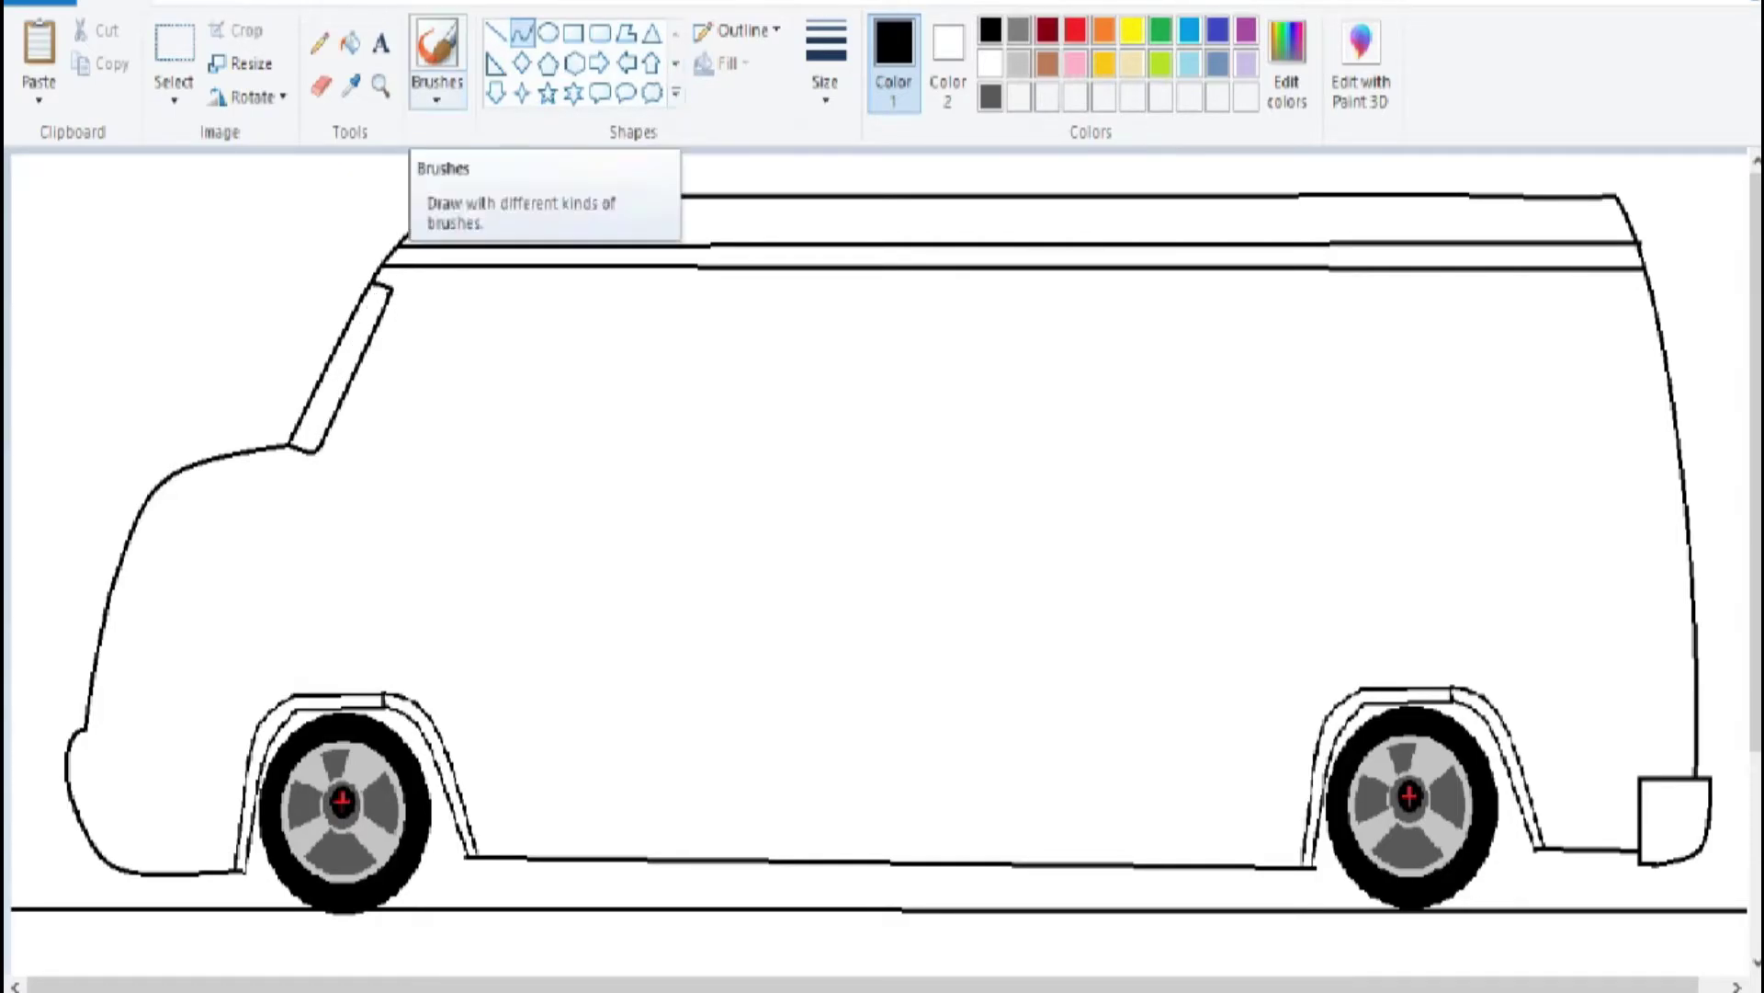
# Draw the small front side window behind the windshield, with a slanted front edge and rounded upper corners.
pyautogui.moveTo(343, 460); pyautogui.dragTo(449, 299)
pyautogui.moveTo(396, 379); pyautogui.dragTo(415, 313)
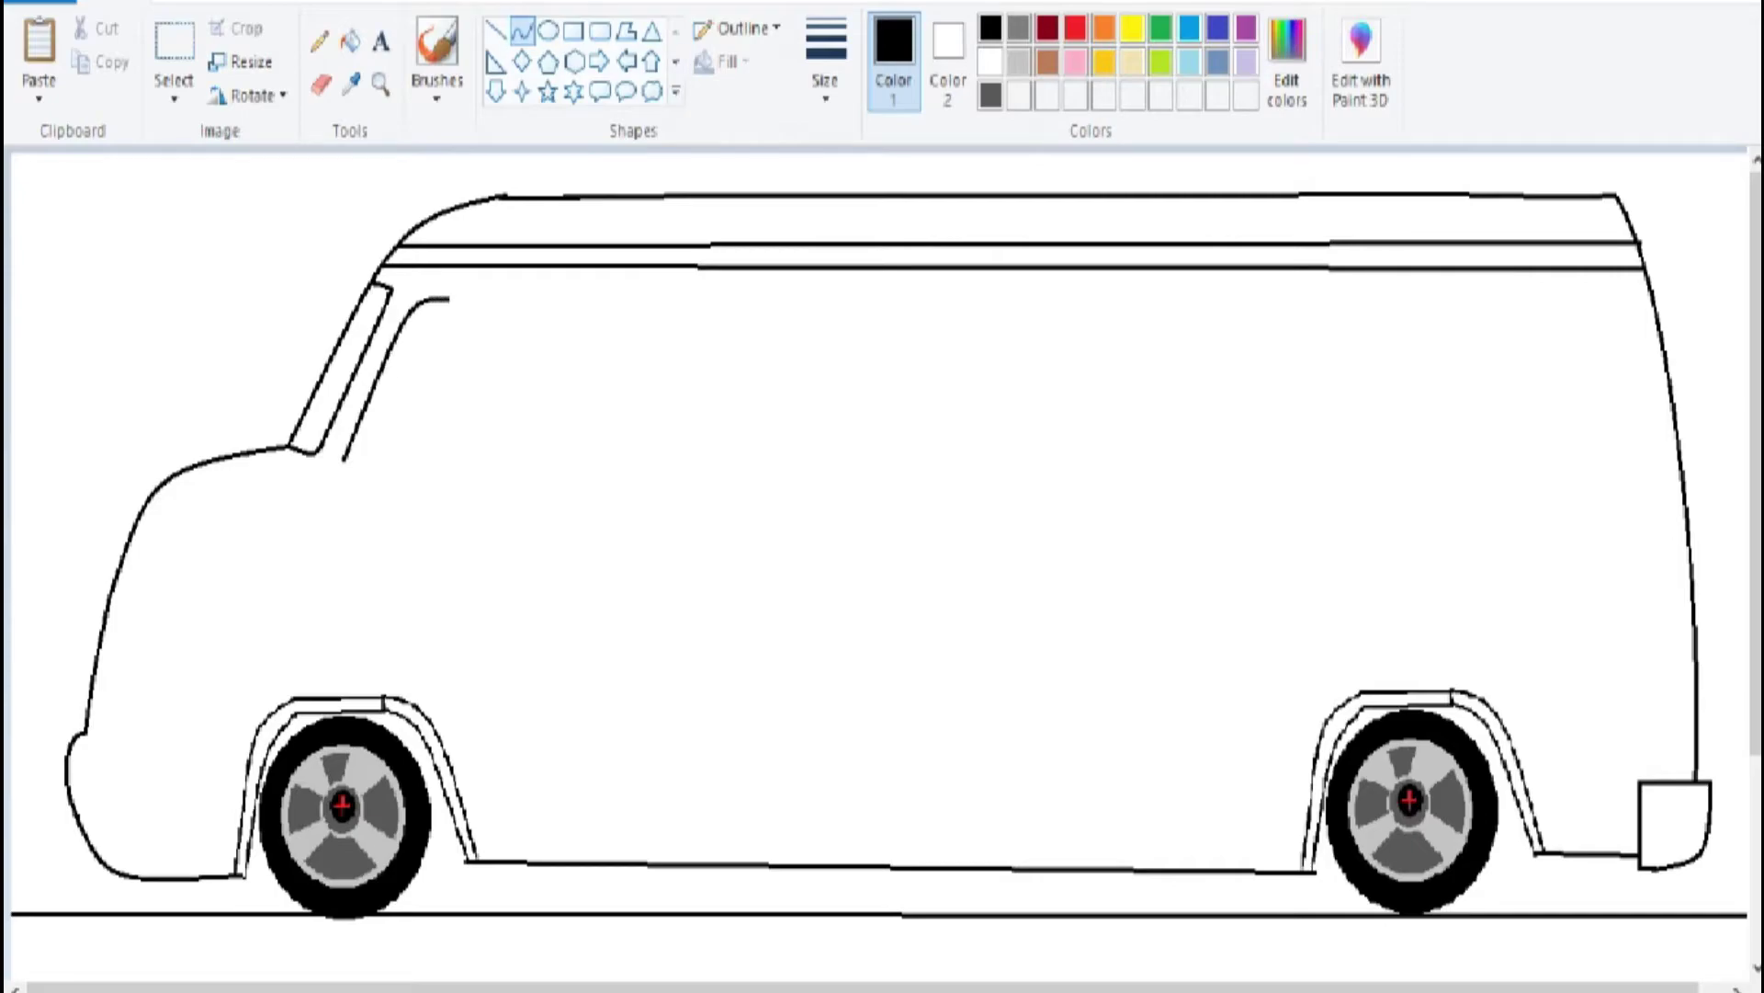
pyautogui.moveTo(470, 301)
pyautogui.mouseDown()
pyautogui.moveTo(480, 427)
pyautogui.moveTo(457, 465)
pyautogui.mouseUp()
pyautogui.moveTo(465, 382); pyautogui.dragTo(467, 379)
pyautogui.moveTo(470, 317); pyautogui.dragTo(476, 317)
pyautogui.moveTo(458, 470)
pyautogui.mouseDown()
pyautogui.moveTo(341, 463)
pyautogui.moveTo(405, 472)
pyautogui.moveTo(366, 467)
pyautogui.mouseUp()
# Draw the larger door window behind the small front window, with rounded upper corners and a curved lower edge.
pyautogui.moveTo(522, 303); pyautogui.dragTo(492, 461)
pyautogui.moveTo(507, 382); pyautogui.dragTo(482, 395)
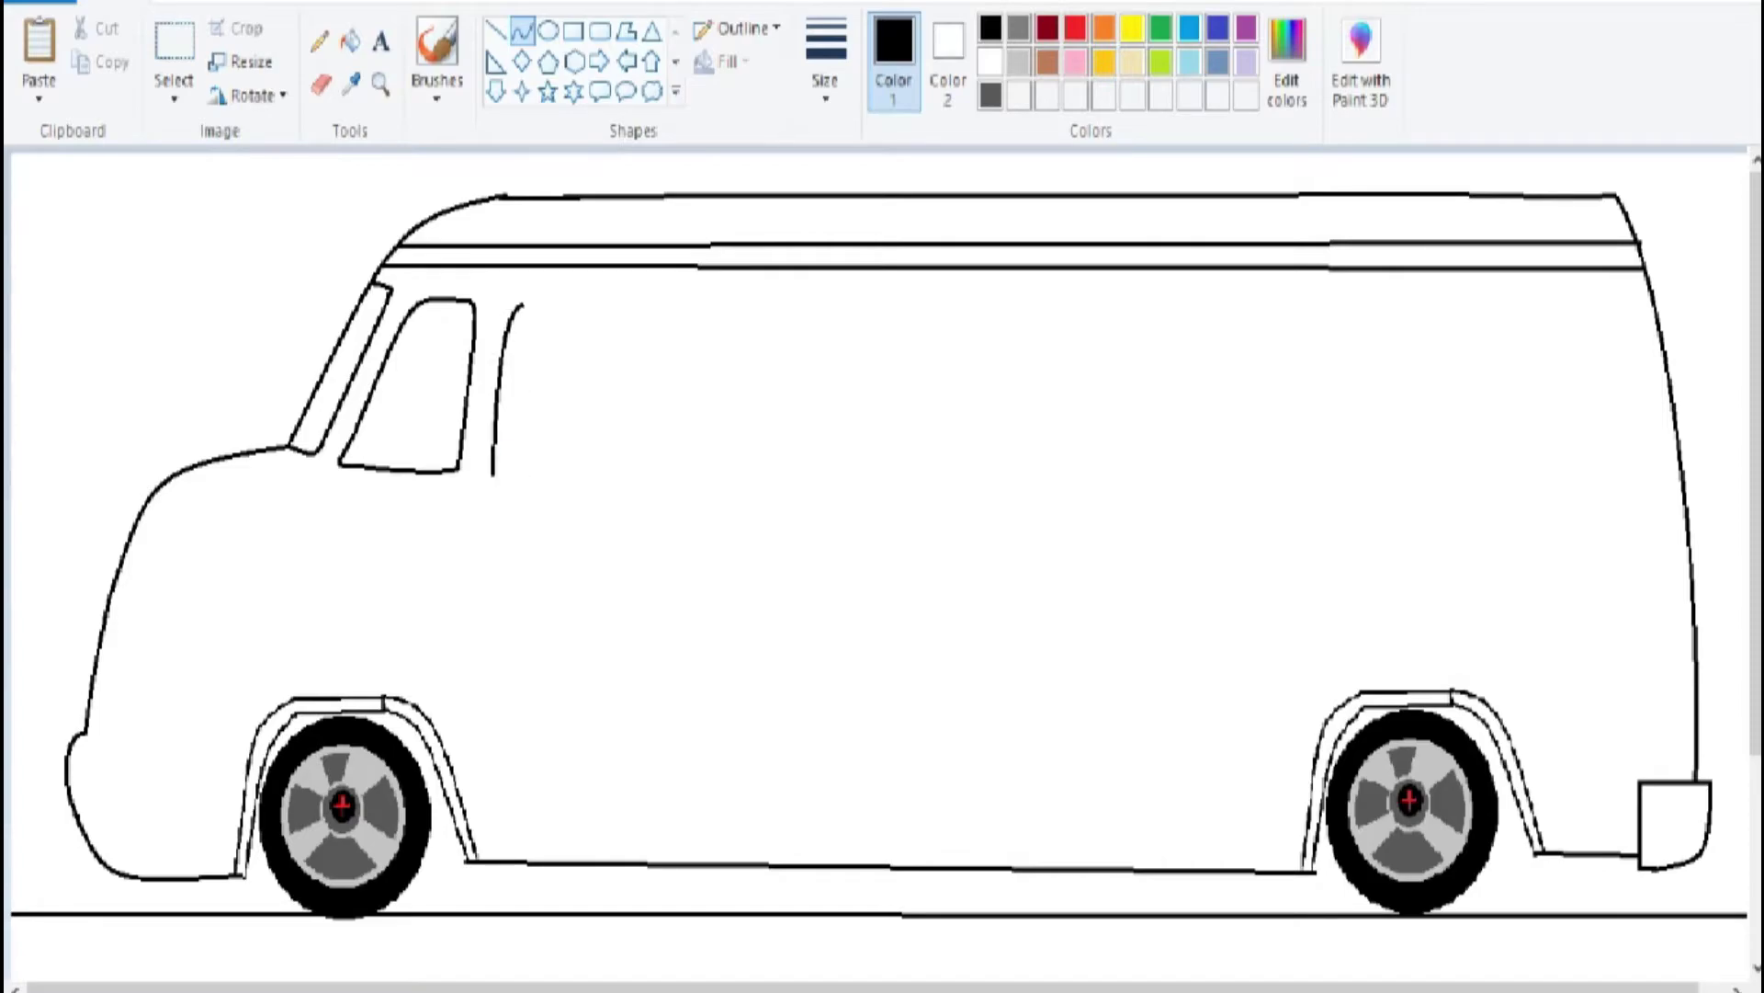
pyautogui.moveTo(521, 305); pyautogui.dragTo(674, 307)
pyautogui.moveTo(674, 307)
pyautogui.mouseDown()
pyautogui.moveTo(673, 496)
pyautogui.moveTo(670, 446)
pyautogui.mouseUp()
pyautogui.moveTo(672, 376); pyautogui.dragTo(685, 377)
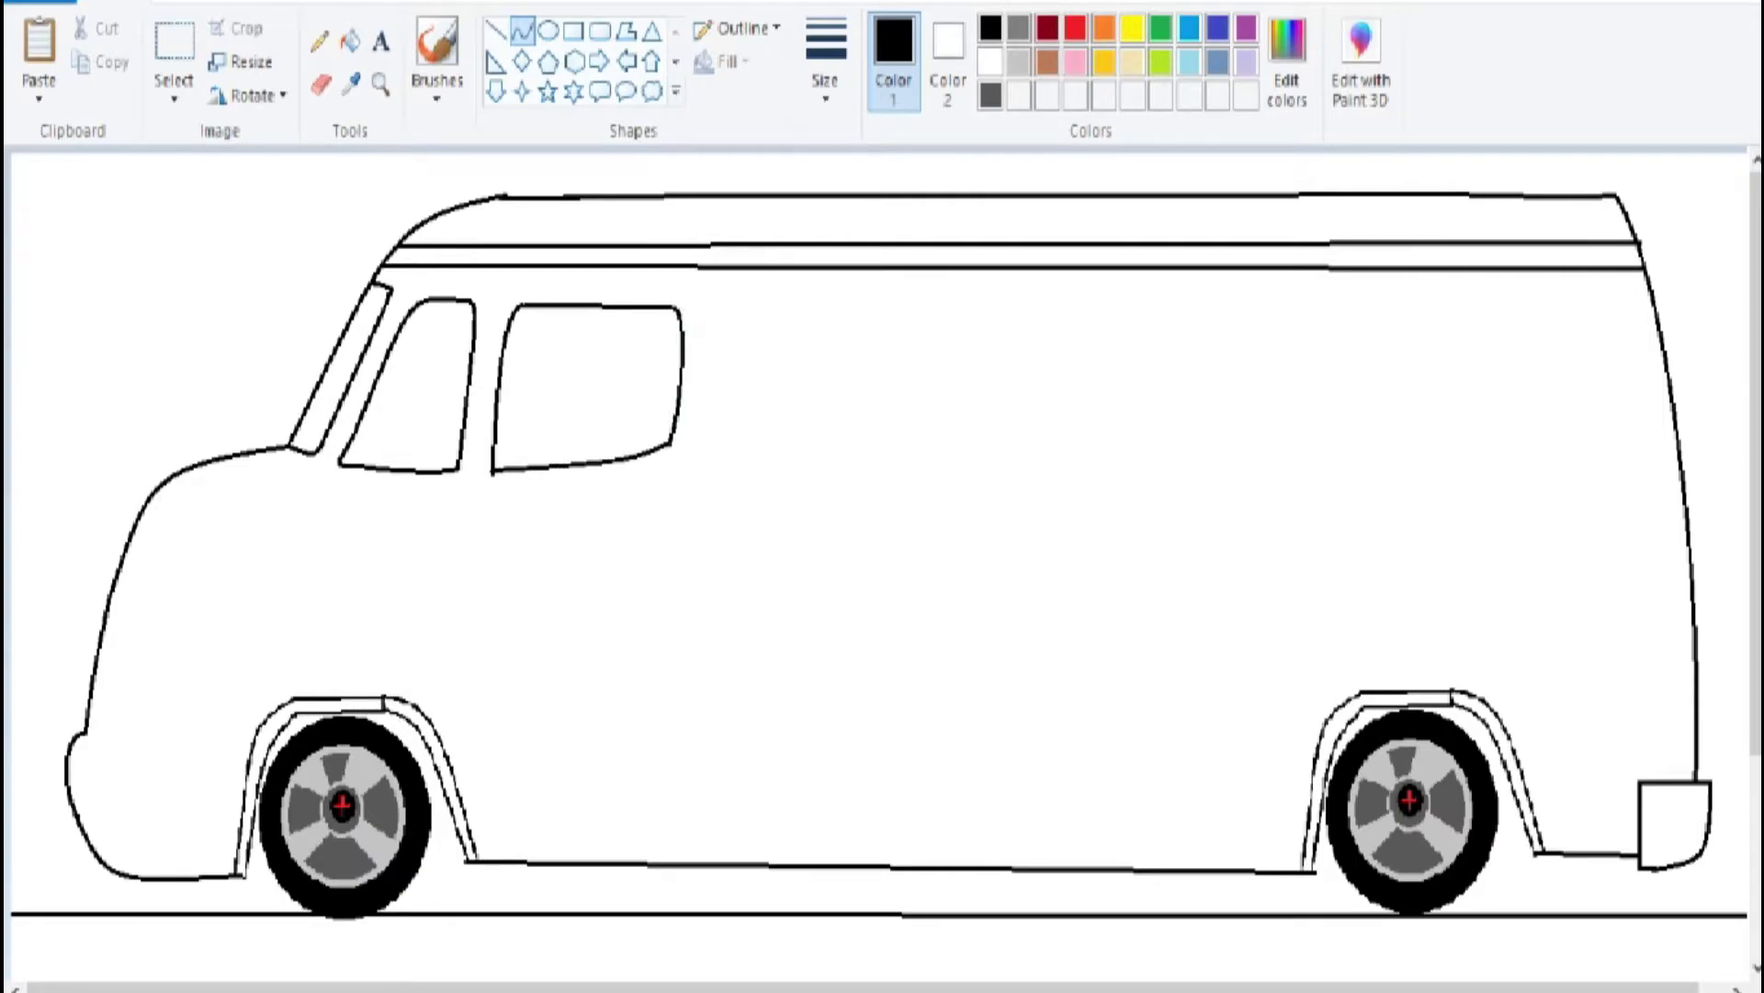
pyautogui.click(570, 459)
pyautogui.moveTo(671, 443); pyautogui.dragTo(588, 474)
# Draw the door's vertical rear edge, its upper edge above the windows, and its slanted front edge beside the windshield.
pyautogui.click(496, 30)
pyautogui.moveTo(721, 298); pyautogui.dragTo(702, 864)
pyautogui.moveTo(720, 295)
pyautogui.mouseDown()
pyautogui.moveTo(407, 292)
pyautogui.moveTo(323, 453)
pyautogui.mouseUp()
pyautogui.click(521, 30)
pyautogui.click(373, 368)
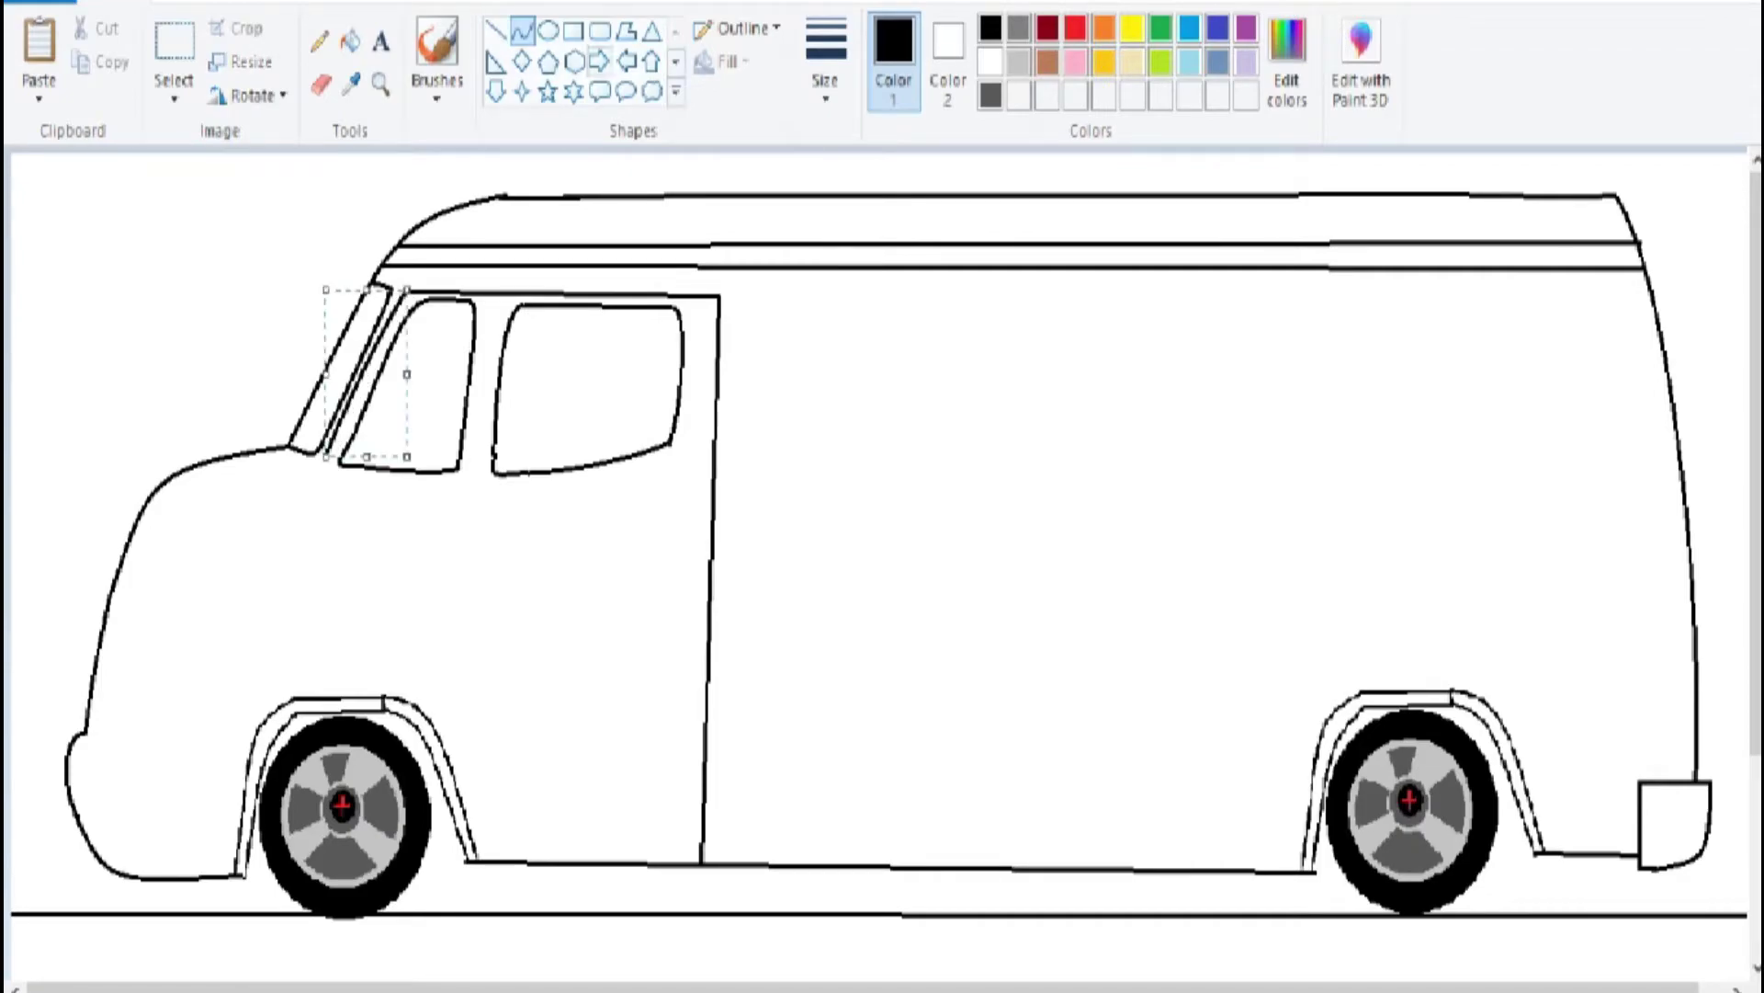
# Draw the door's vertical front edge down to the front wheel arch, reworking the door outline and cleaning stray marks at the joint.
pyautogui.moveTo(325, 453); pyautogui.dragTo(320, 697)
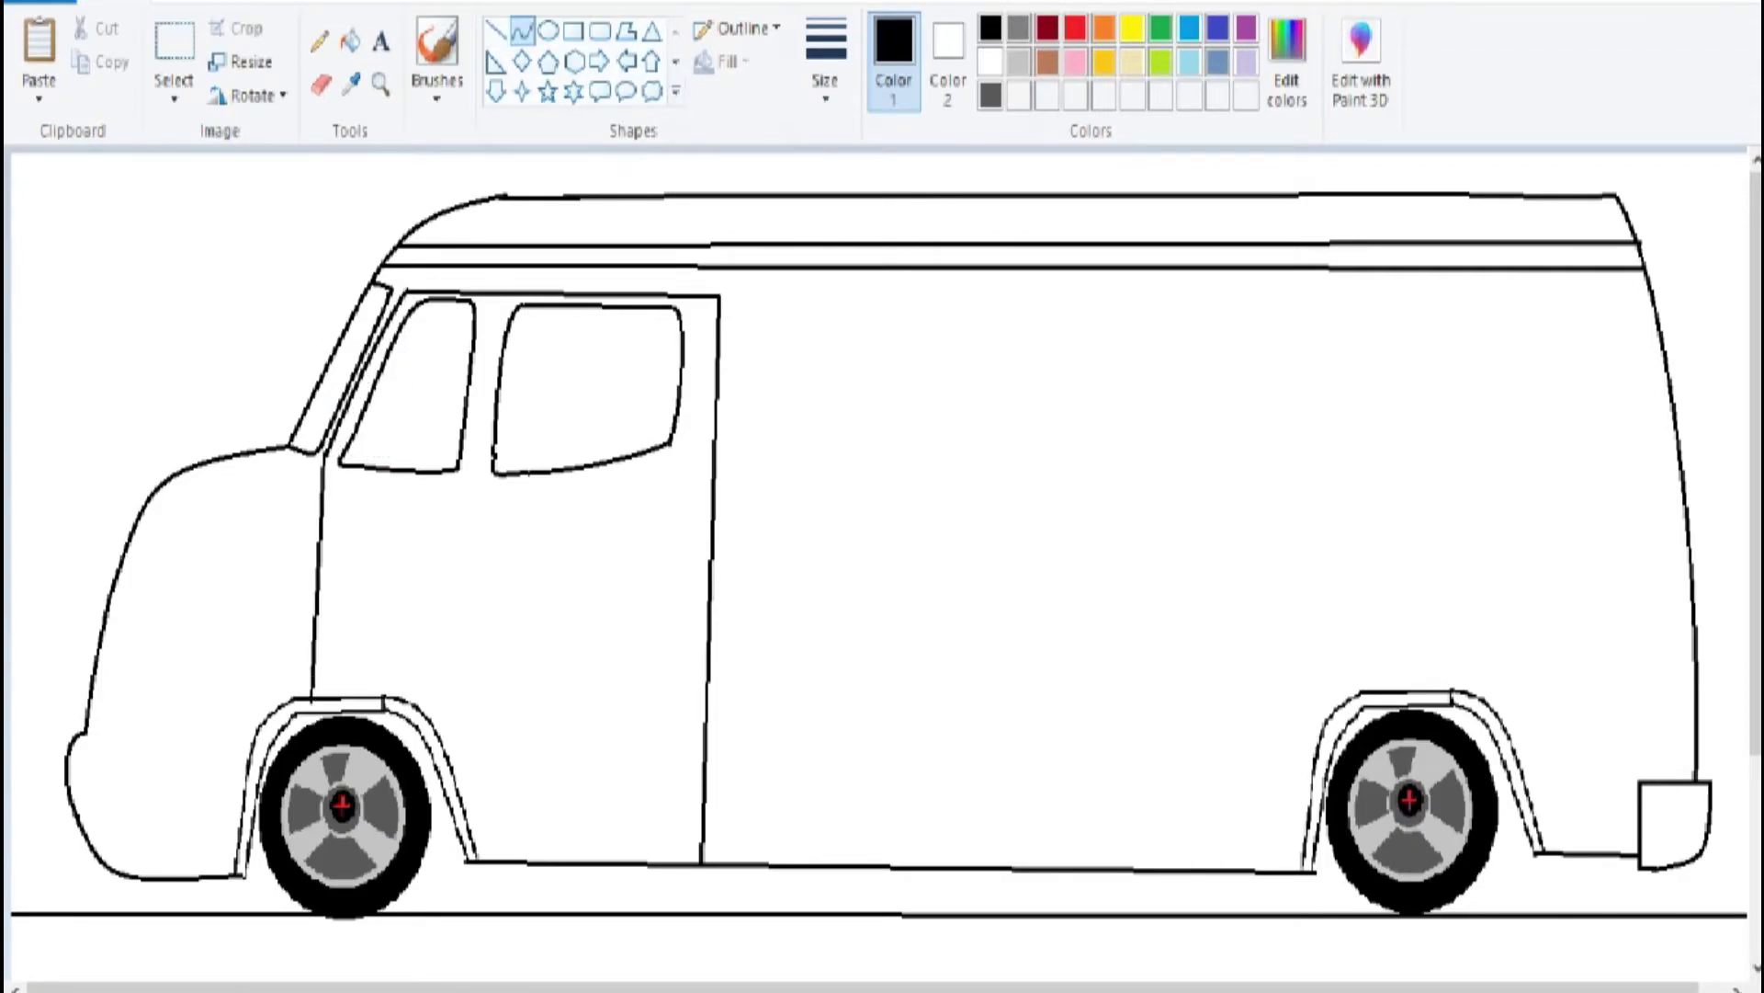
pyautogui.hotkey('ctrl', 'z')
pyautogui.click(320, 85)
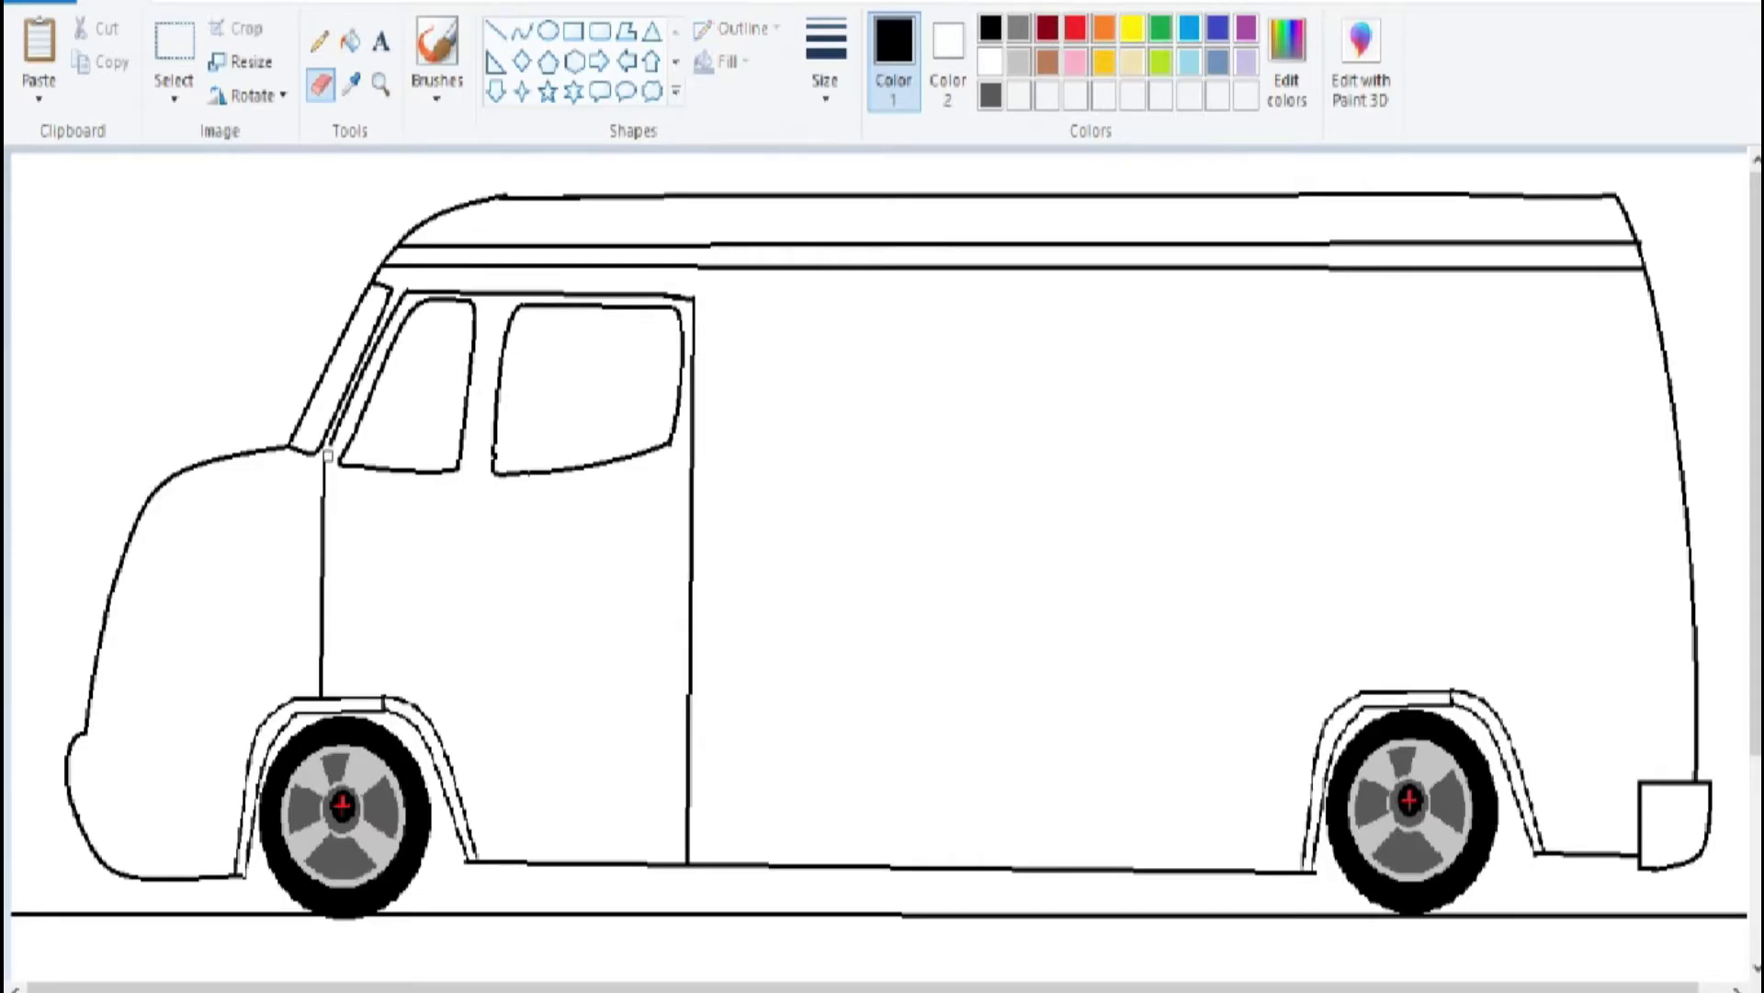
pyautogui.click(522, 32)
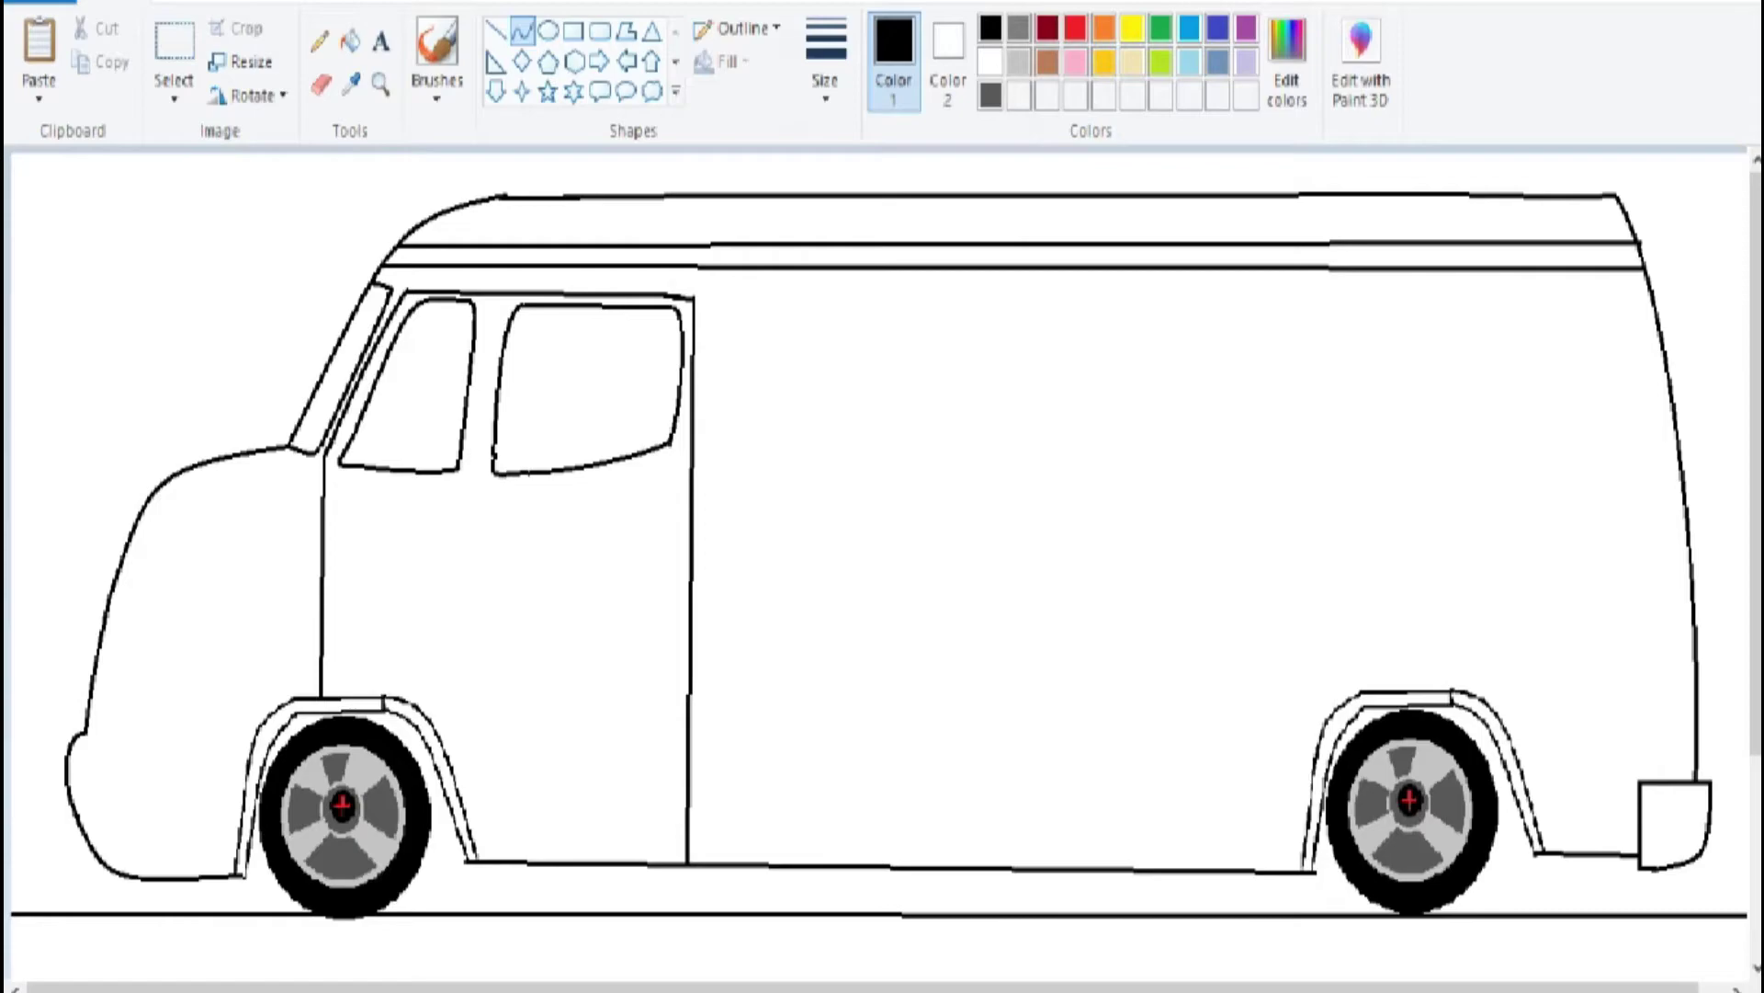
# Draw a door handle from small overlapping rounded rectangles below the door window's rear part.
pyautogui.click(599, 32)
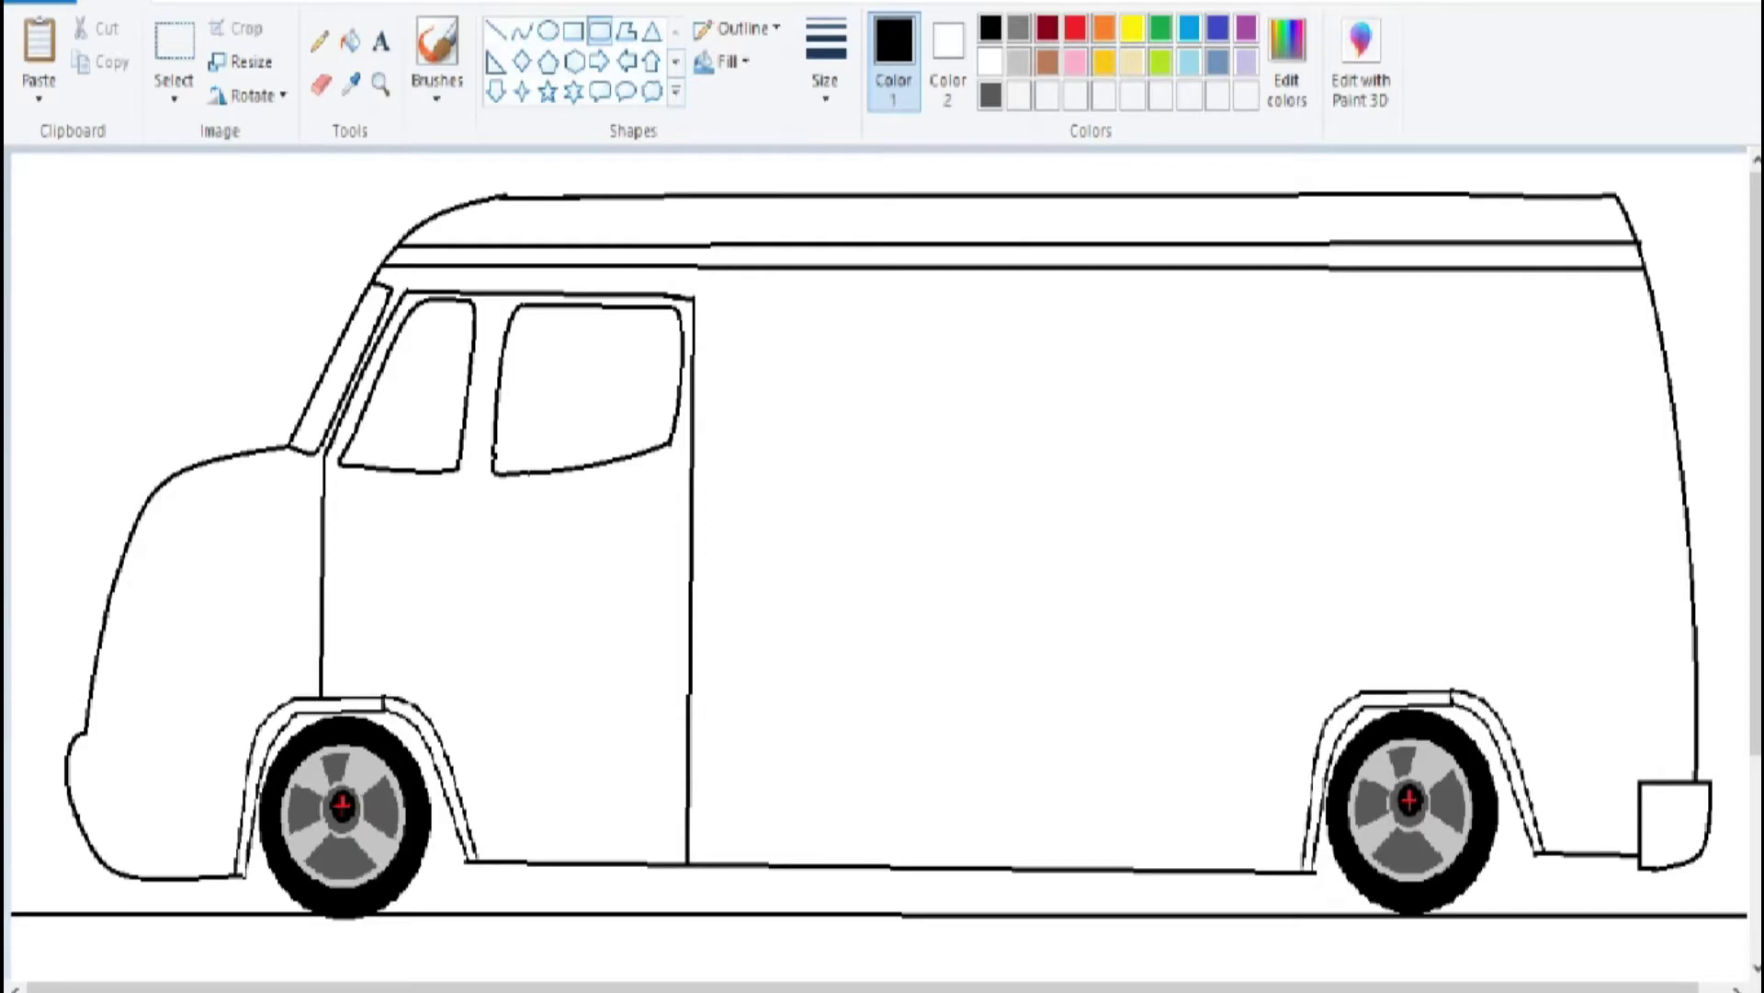
pyautogui.click(825, 60)
pyautogui.click(883, 248)
pyautogui.moveTo(614, 525)
pyautogui.mouseDown()
pyautogui.moveTo(682, 552)
pyautogui.moveTo(616, 533)
pyautogui.moveTo(638, 555)
pyautogui.moveTo(675, 546)
pyautogui.mouseUp()
pyautogui.click(826, 60)
pyautogui.click(882, 196)
pyautogui.hotkey('ctrl', 'z')
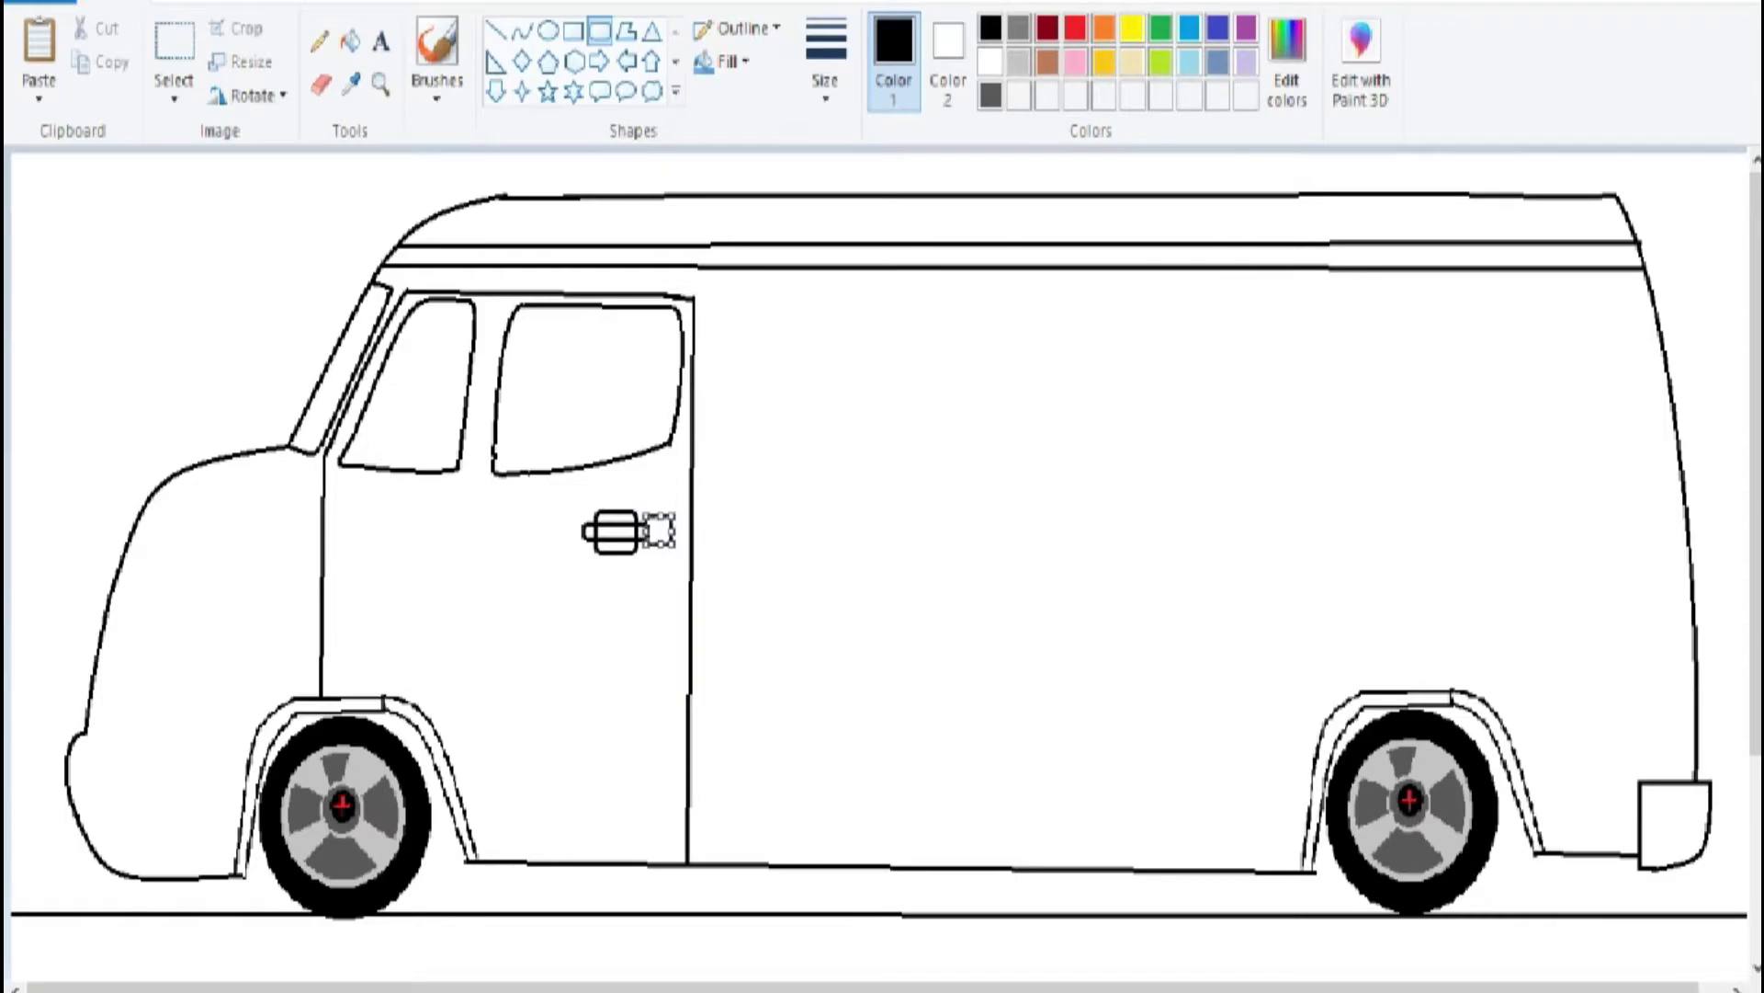
# Erase the overlapping lines in the door handle and the joint line in the front wheel arch.
pyautogui.click(321, 84)
pyautogui.click(826, 59)
pyautogui.click(885, 252)
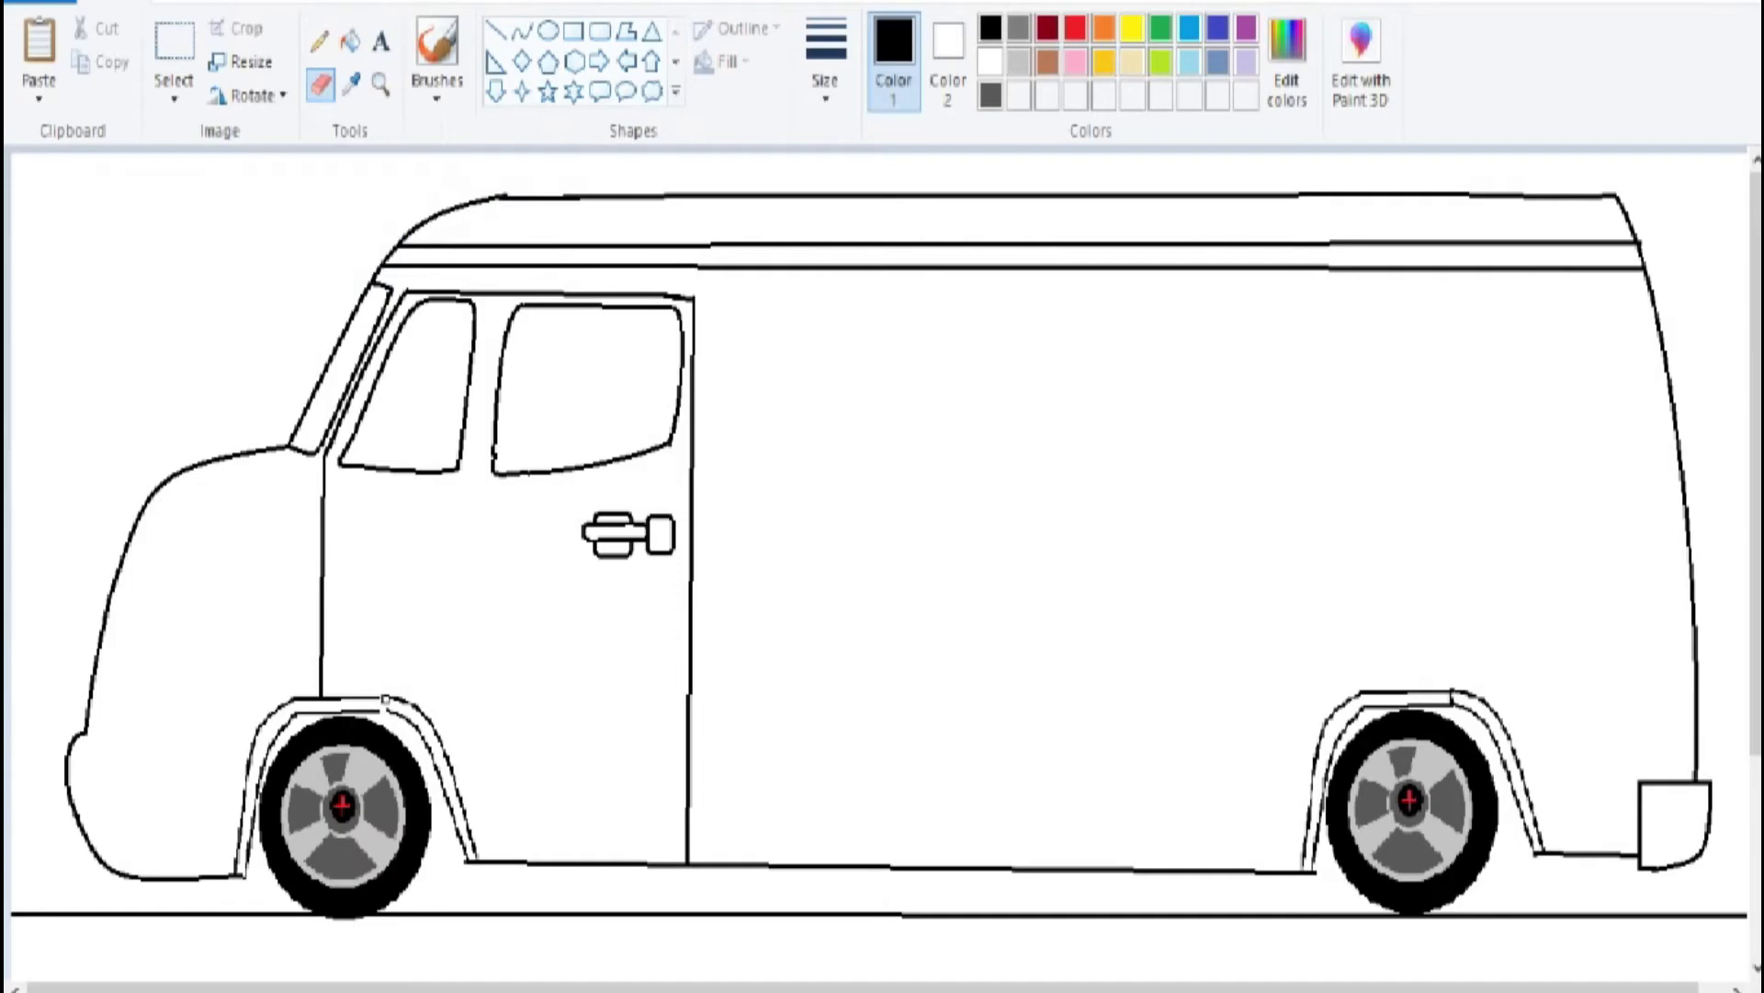
# Draw the front bumper's upper edge and a curve just inside the hood outline, from the door's front edge down to the bumper.
pyautogui.click(496, 30)
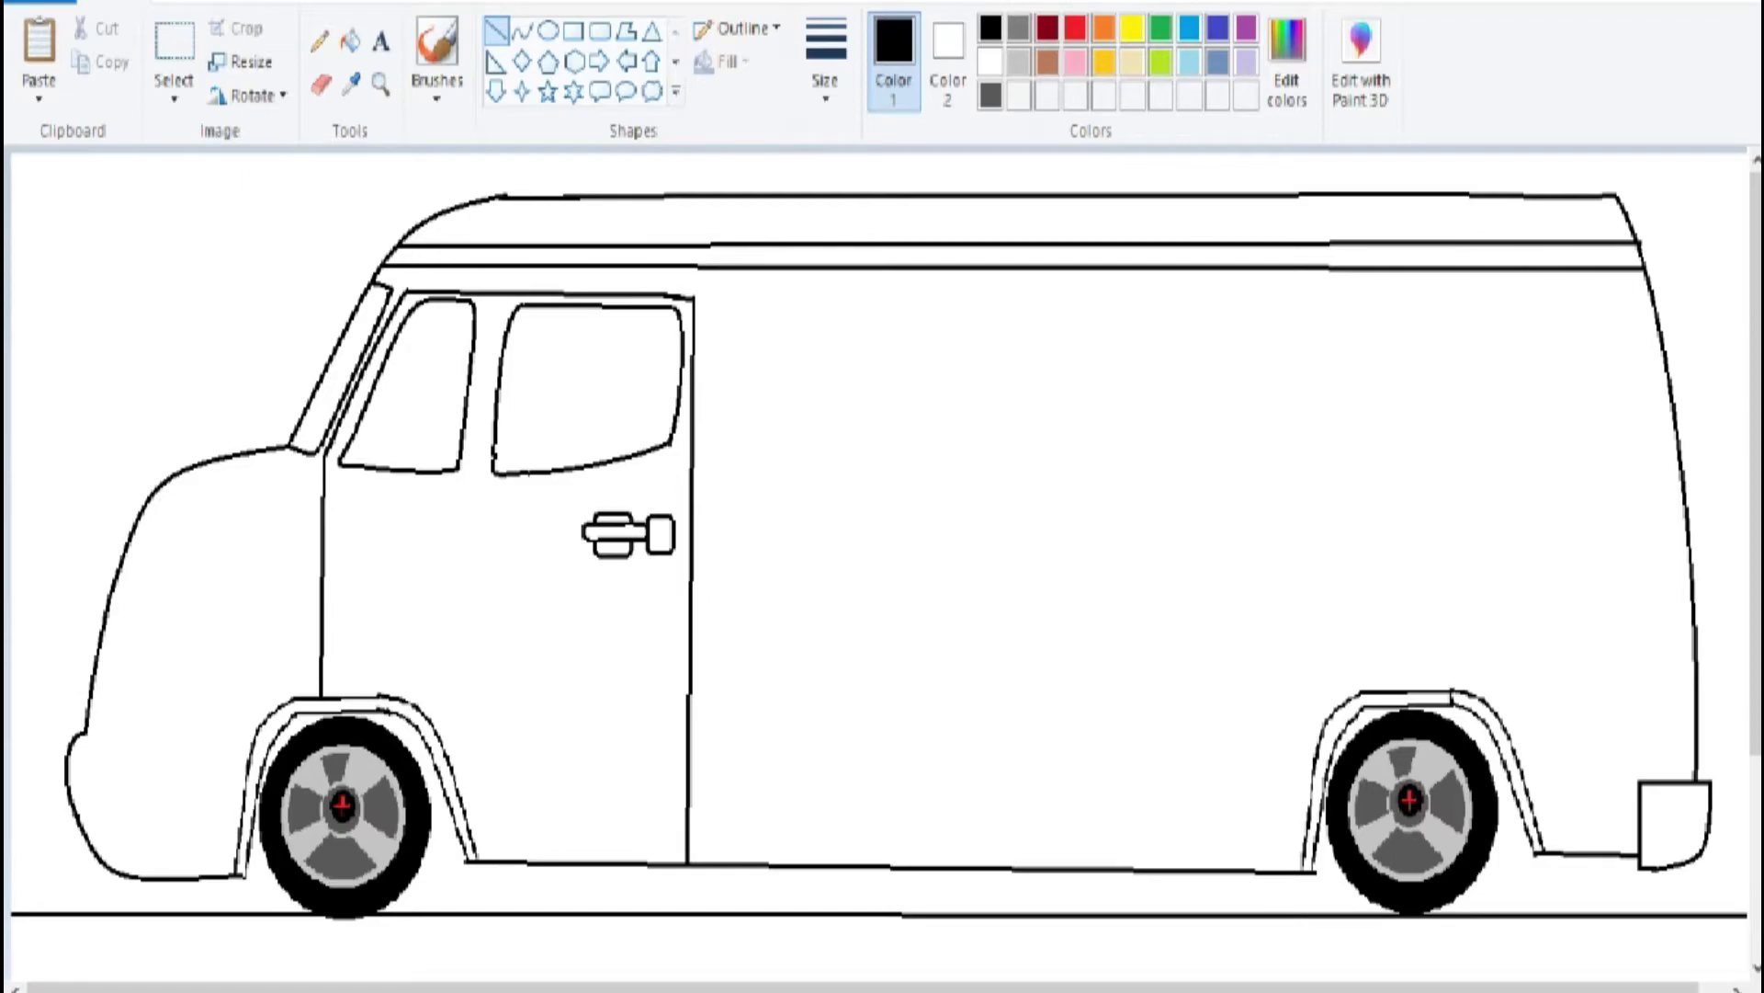
pyautogui.moveTo(322, 487); pyautogui.dragTo(107, 678)
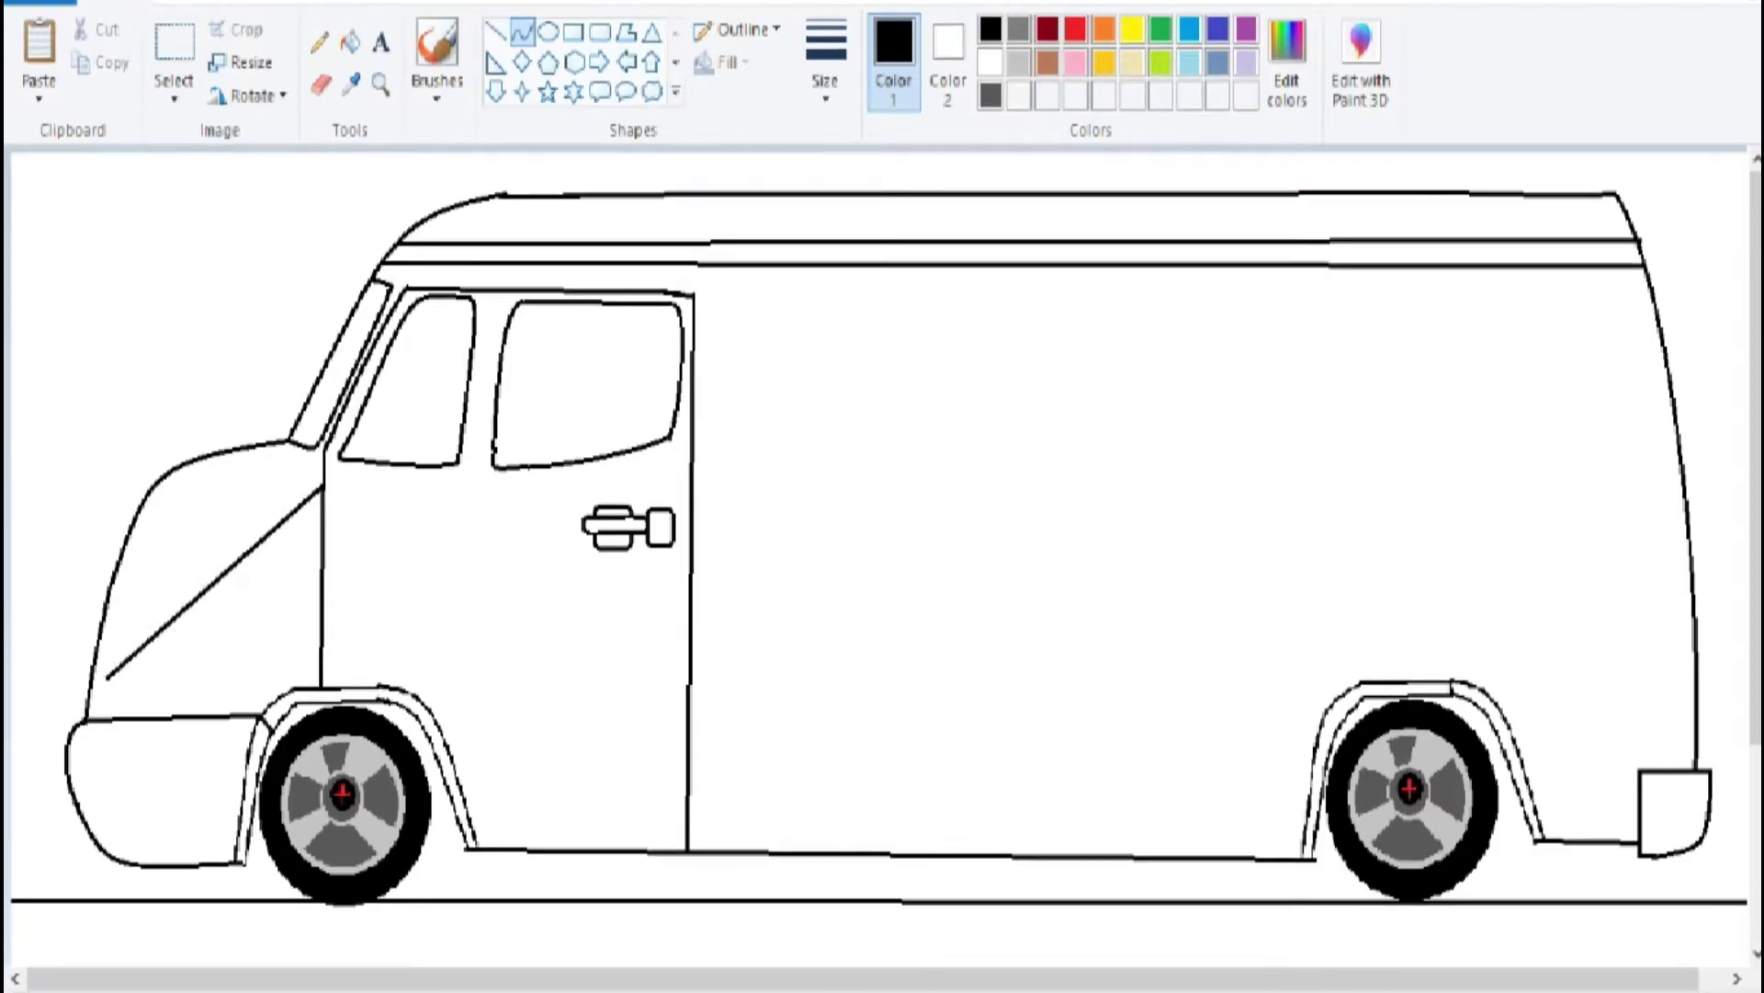
pyautogui.moveTo(215, 583); pyautogui.dragTo(147, 514)
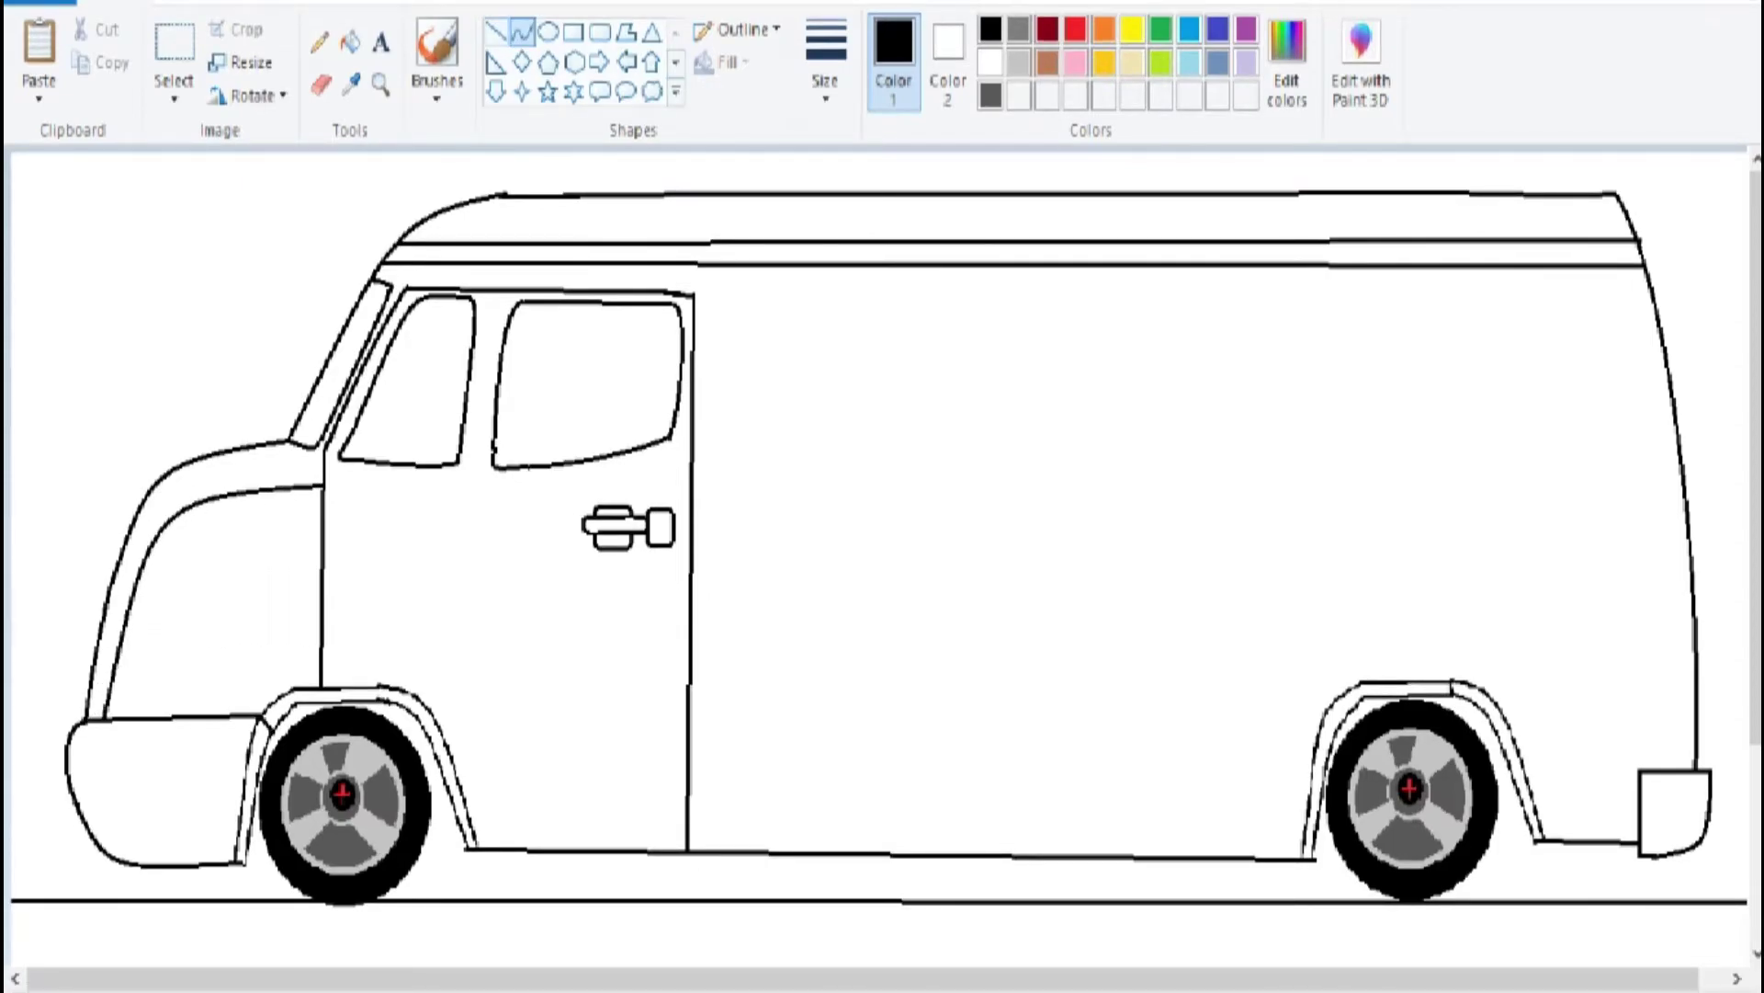
# Draw a slightly rising line beneath the door windows and continue it around the rear window up to the door's upper rear corner.
pyautogui.moveTo(370, 487); pyautogui.dragTo(676, 464)
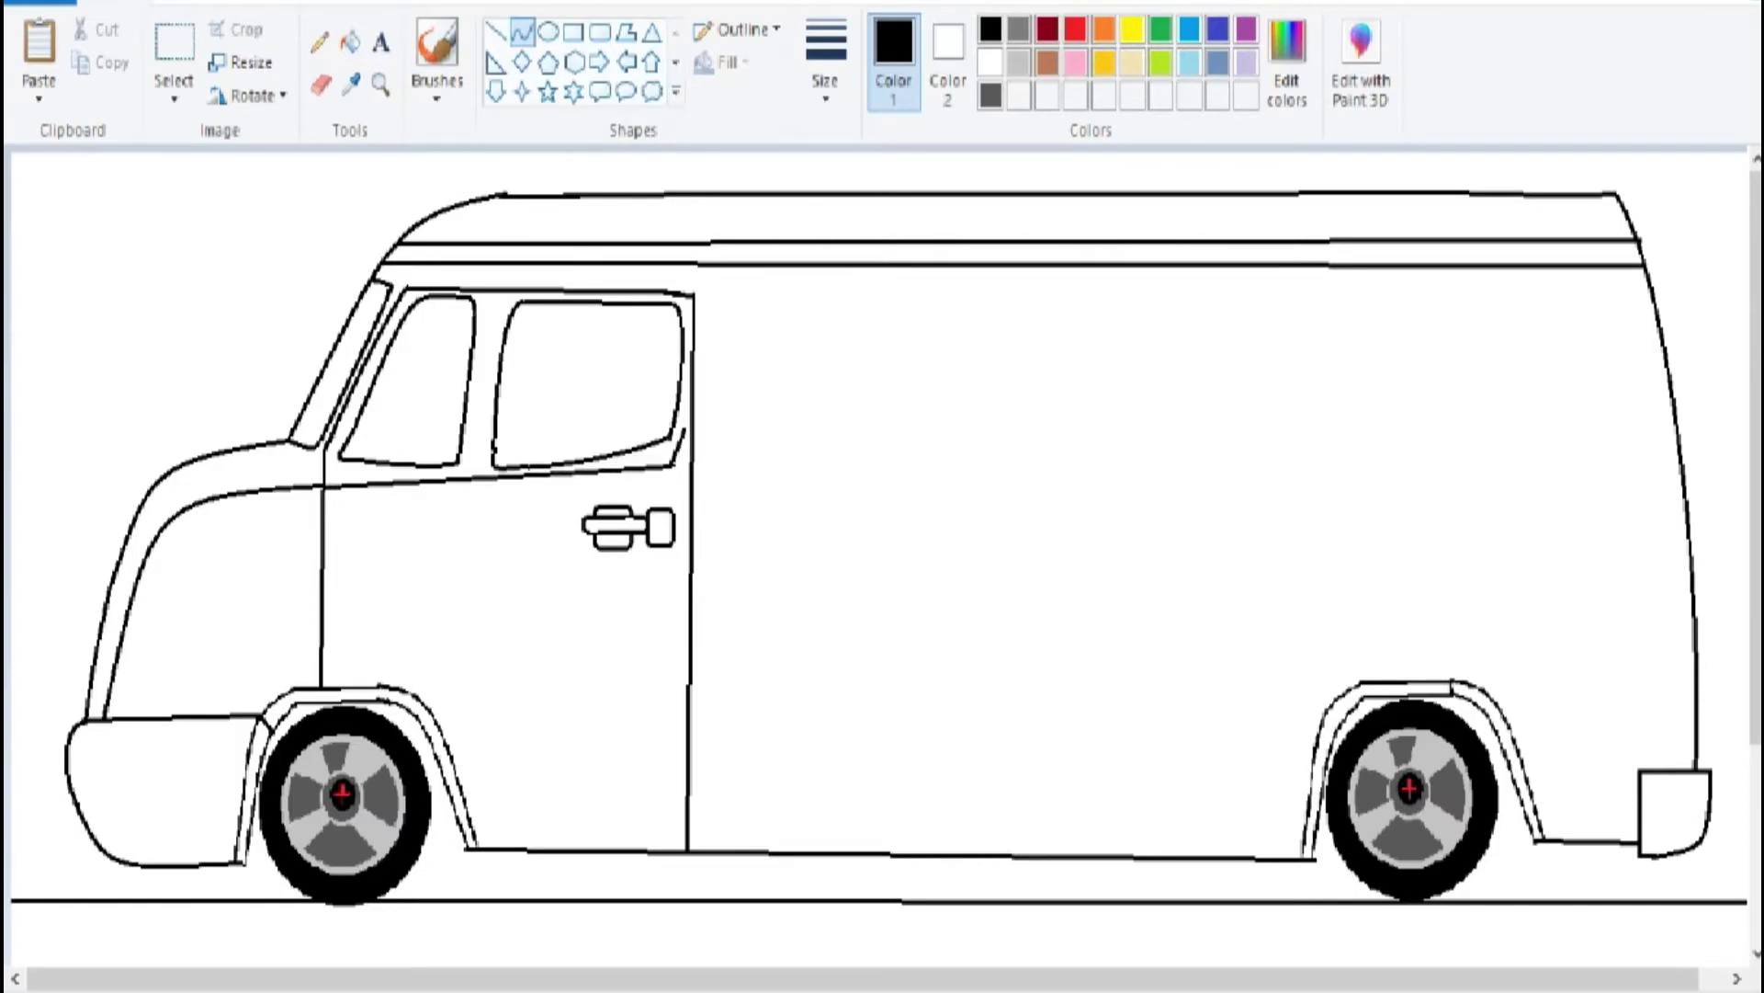
pyautogui.click(496, 32)
pyautogui.moveTo(690, 430); pyautogui.dragTo(693, 295)
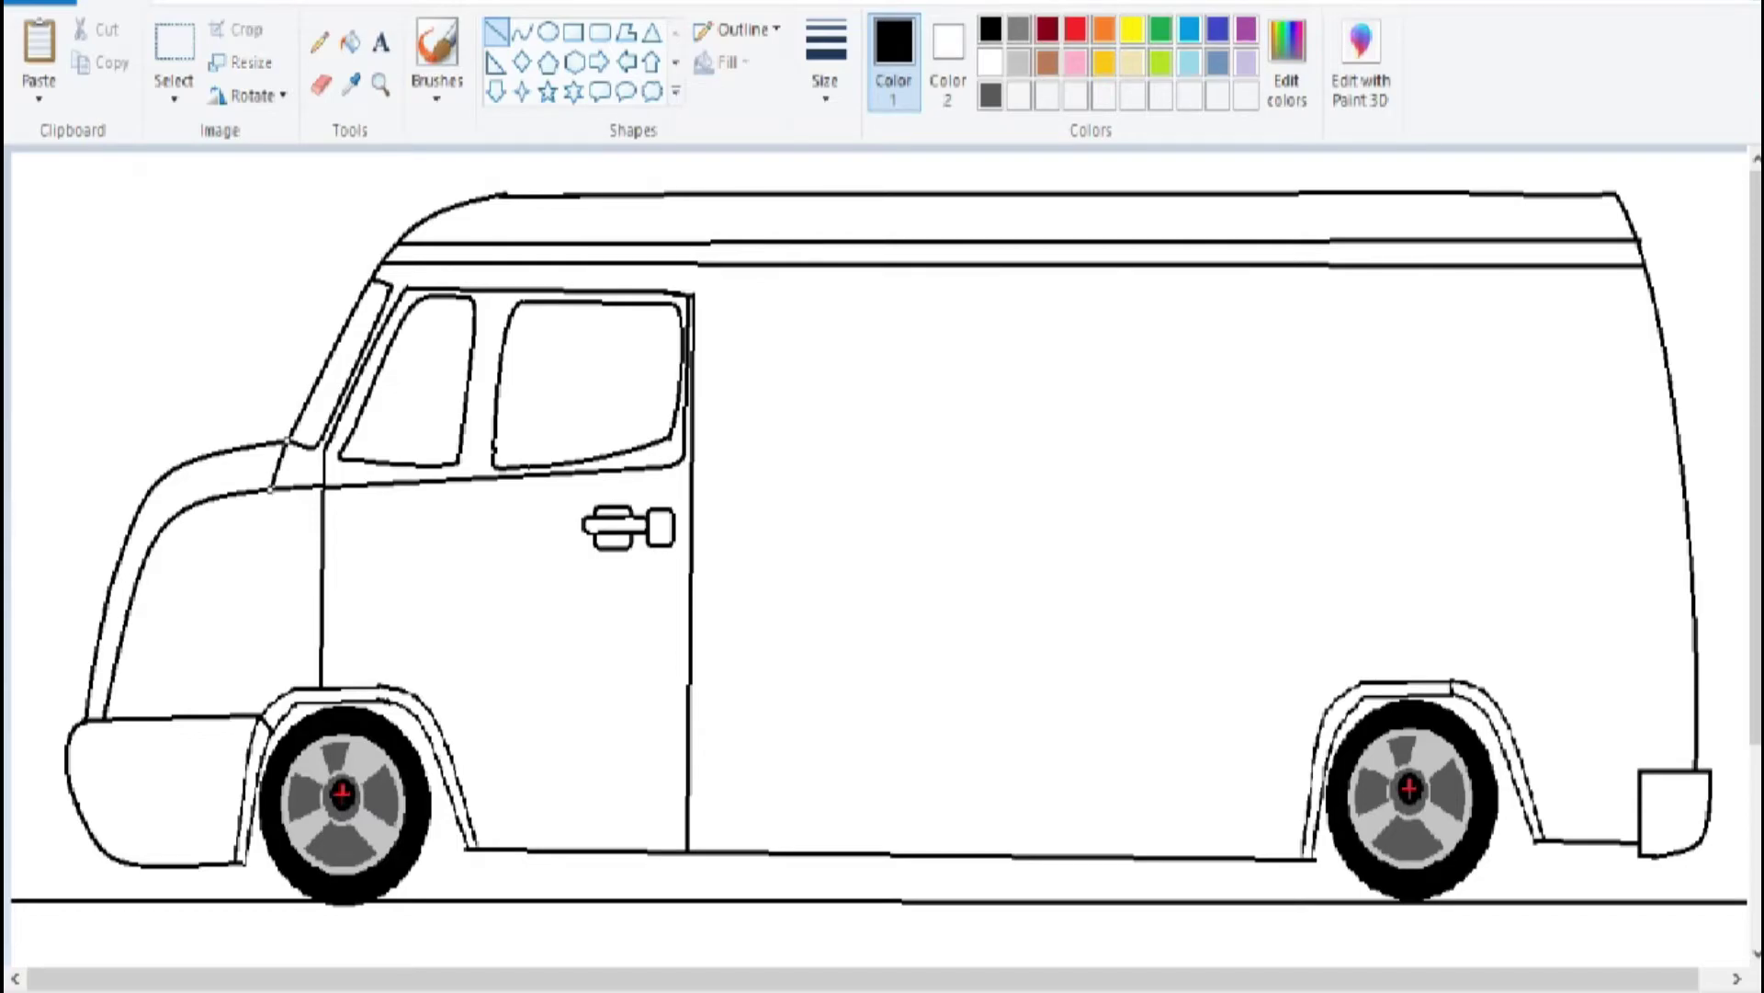
# Draw the slanted pillar line between the windshield and the door, from the hood curve up to the lower roof stripe.
pyautogui.click(521, 32)
pyautogui.moveTo(274, 485); pyautogui.dragTo(419, 265)
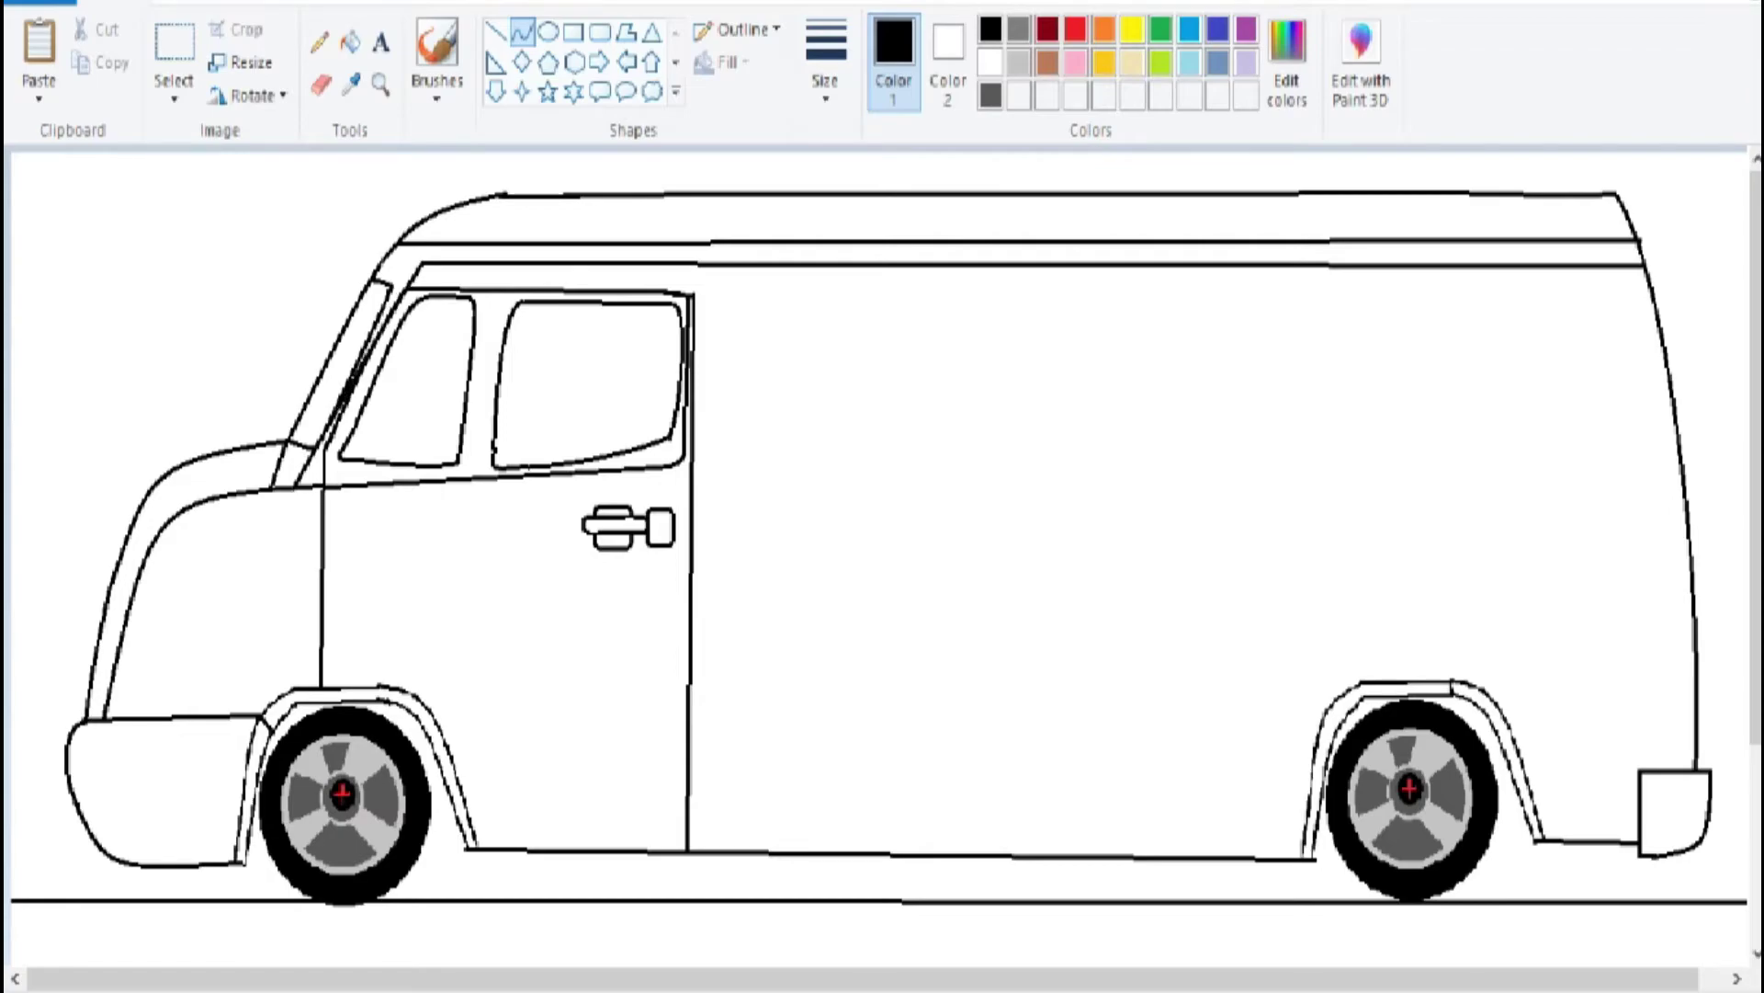
pyautogui.moveTo(340, 411); pyautogui.dragTo(345, 398)
# Draw the headlight outline at the van's nose with a near-vertical rear edge, a curved front edge and a short closing edge above.
pyautogui.moveTo(181, 534)
pyautogui.mouseDown()
pyautogui.moveTo(163, 753)
pyautogui.moveTo(171, 715)
pyautogui.mouseUp()
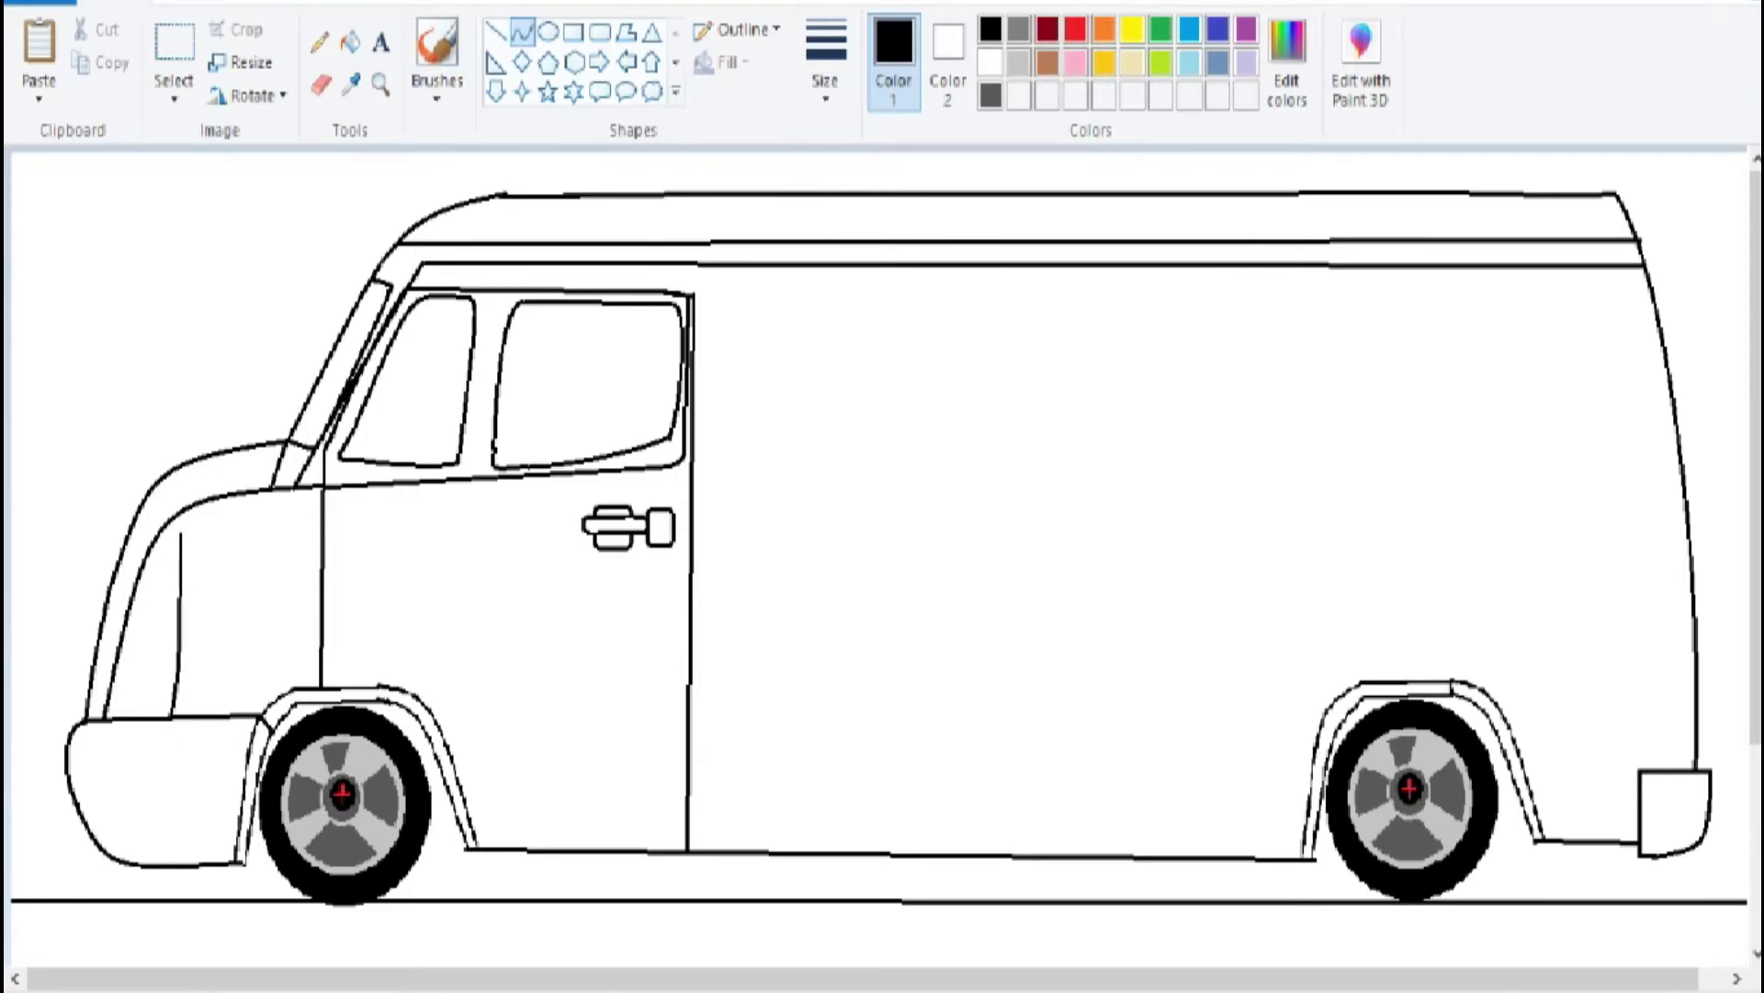
pyautogui.moveTo(101, 719)
pyautogui.mouseDown()
pyautogui.moveTo(111, 589)
pyautogui.moveTo(145, 538)
pyautogui.mouseUp()
pyautogui.moveTo(119, 625)
pyautogui.mouseDown()
pyautogui.moveTo(110, 643)
pyautogui.moveTo(119, 625)
pyautogui.mouseUp()
pyautogui.press('Return')
pyautogui.click(495, 32)
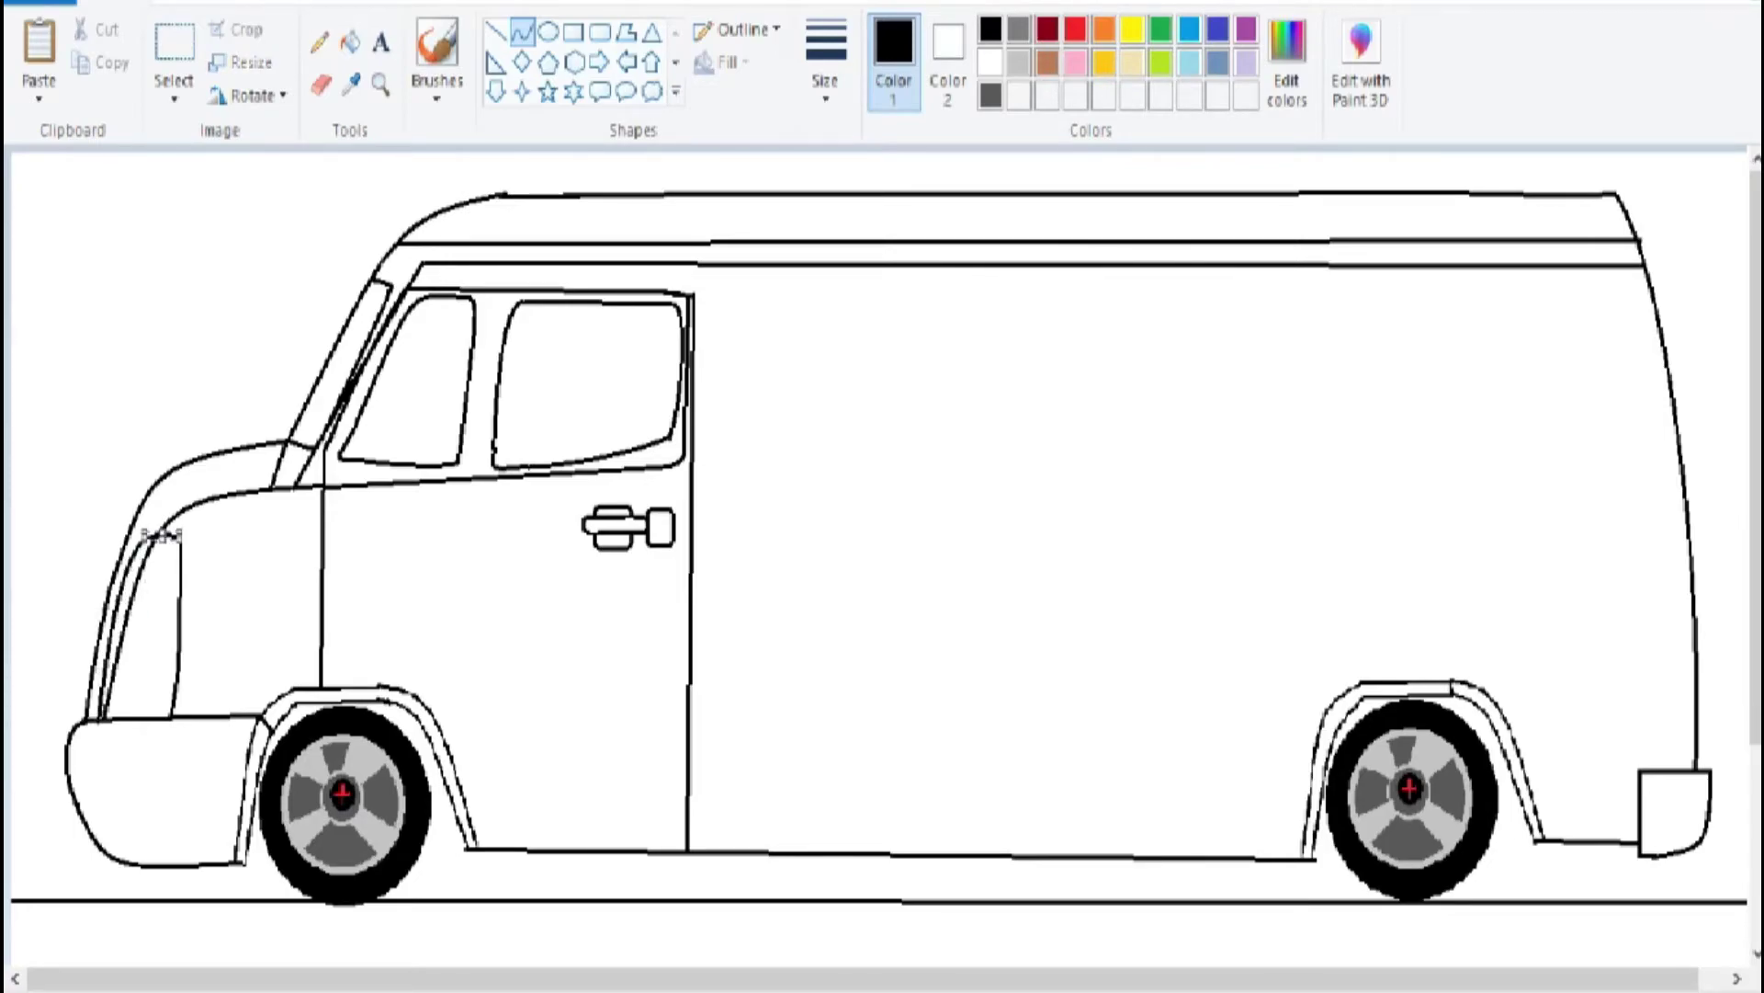
# Draw three thick horizontal vent lines behind the headlight, plus a line across the front bumper and a small curve at its tip.
pyautogui.click(826, 60)
pyautogui.click(882, 175)
pyautogui.moveTo(212, 584); pyautogui.dragTo(293, 583)
pyautogui.moveTo(207, 613)
pyautogui.mouseDown()
pyautogui.moveTo(281, 609)
pyautogui.moveTo(283, 646)
pyautogui.moveTo(198, 643)
pyautogui.mouseUp()
pyautogui.moveTo(69, 750); pyautogui.dragTo(255, 740)
pyautogui.click(522, 32)
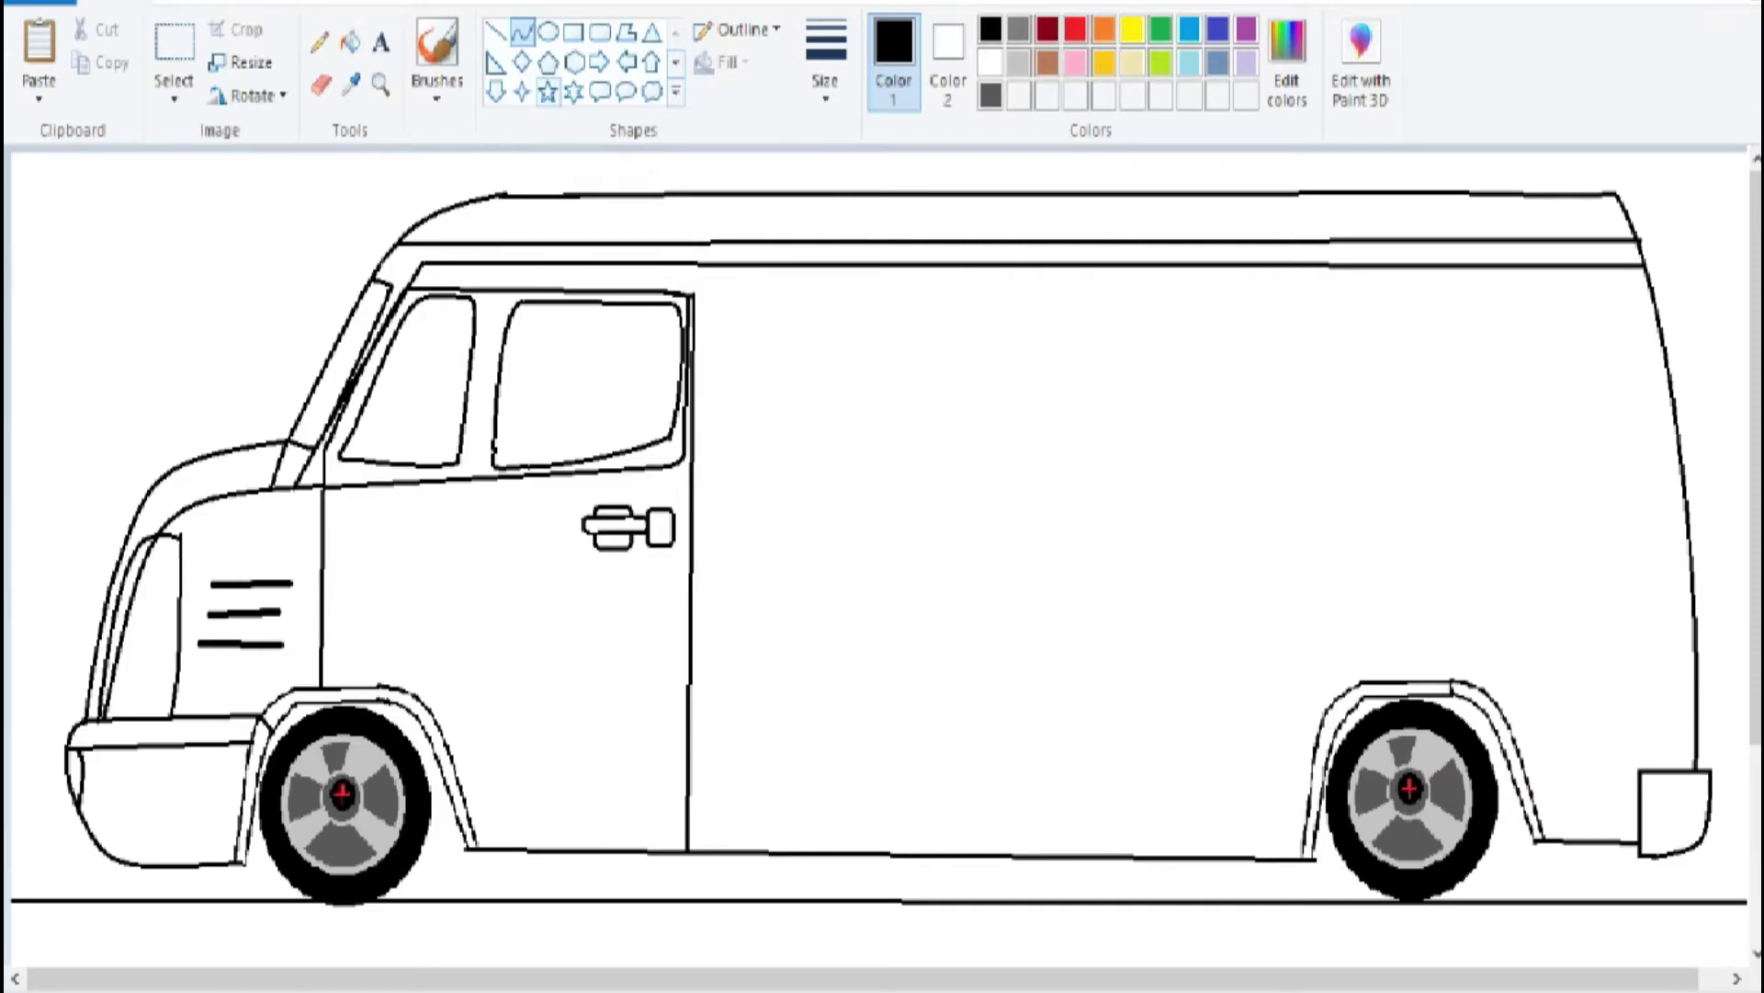
# Draw the side mirror's curved front edge and straight rear edge over the lower front corner of the door's front window.
pyautogui.click(184, 3)
pyautogui.click(37, 55)
pyautogui.click(38, 56)
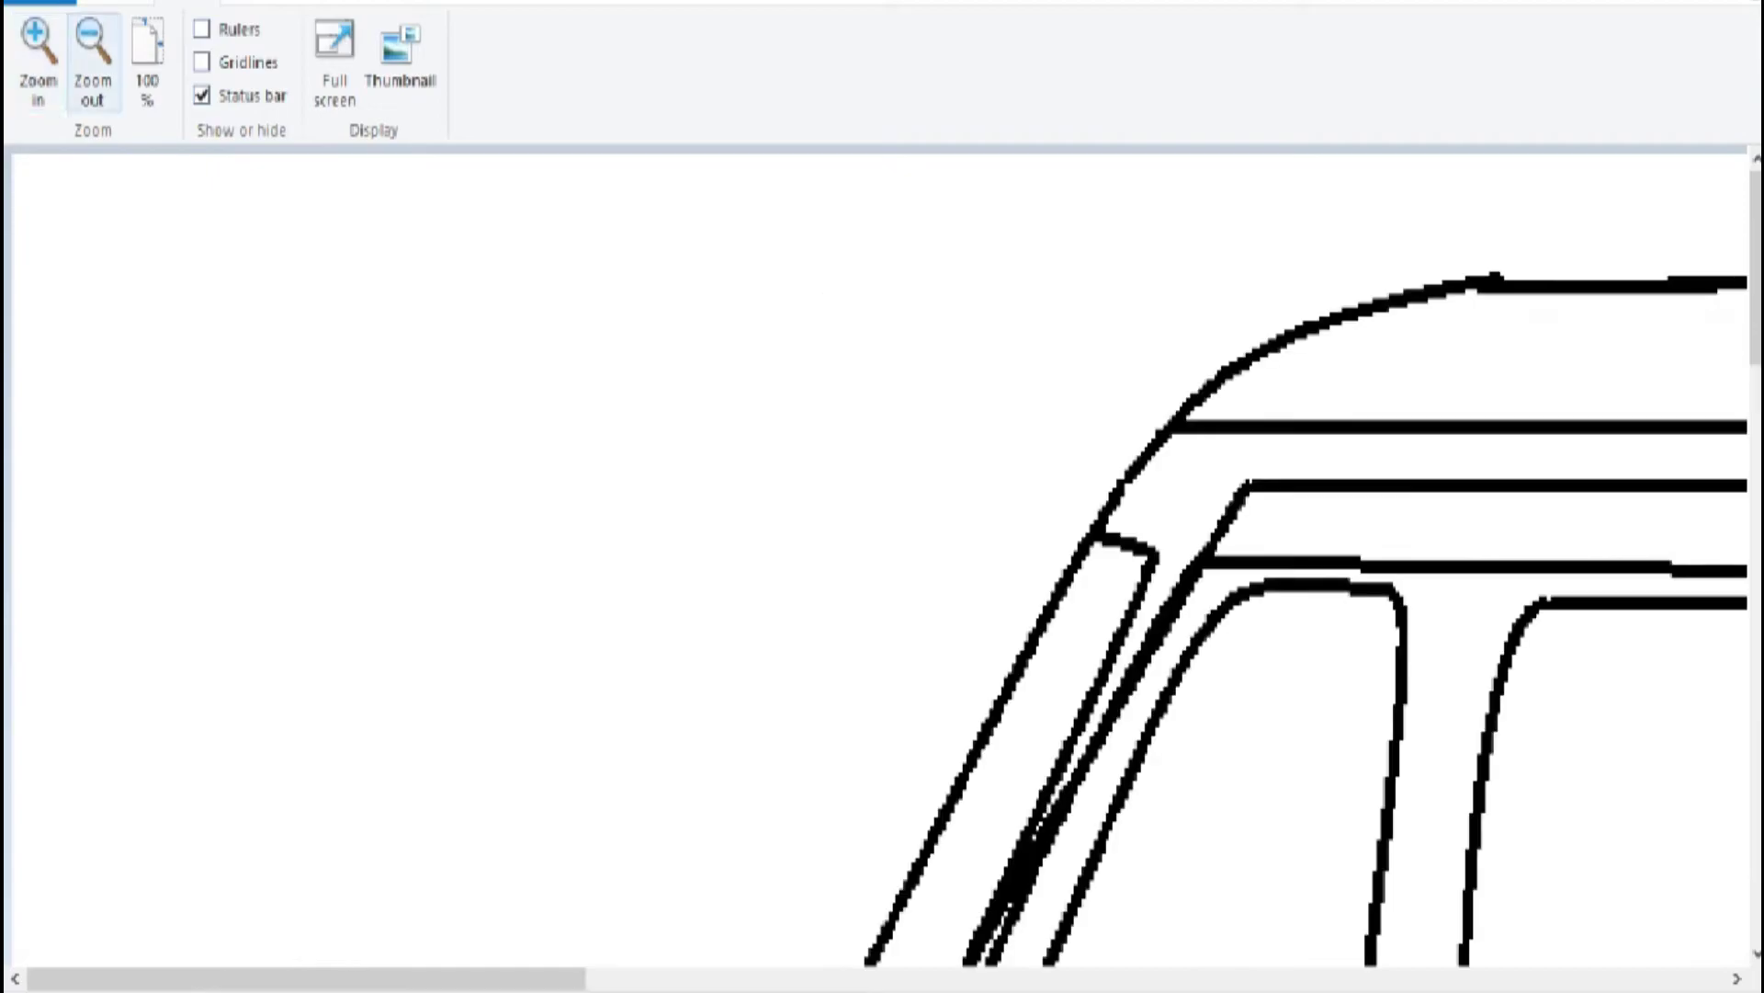
pyautogui.hscroll(10, 882, 552)
pyautogui.scroll(-3, 882, 552)
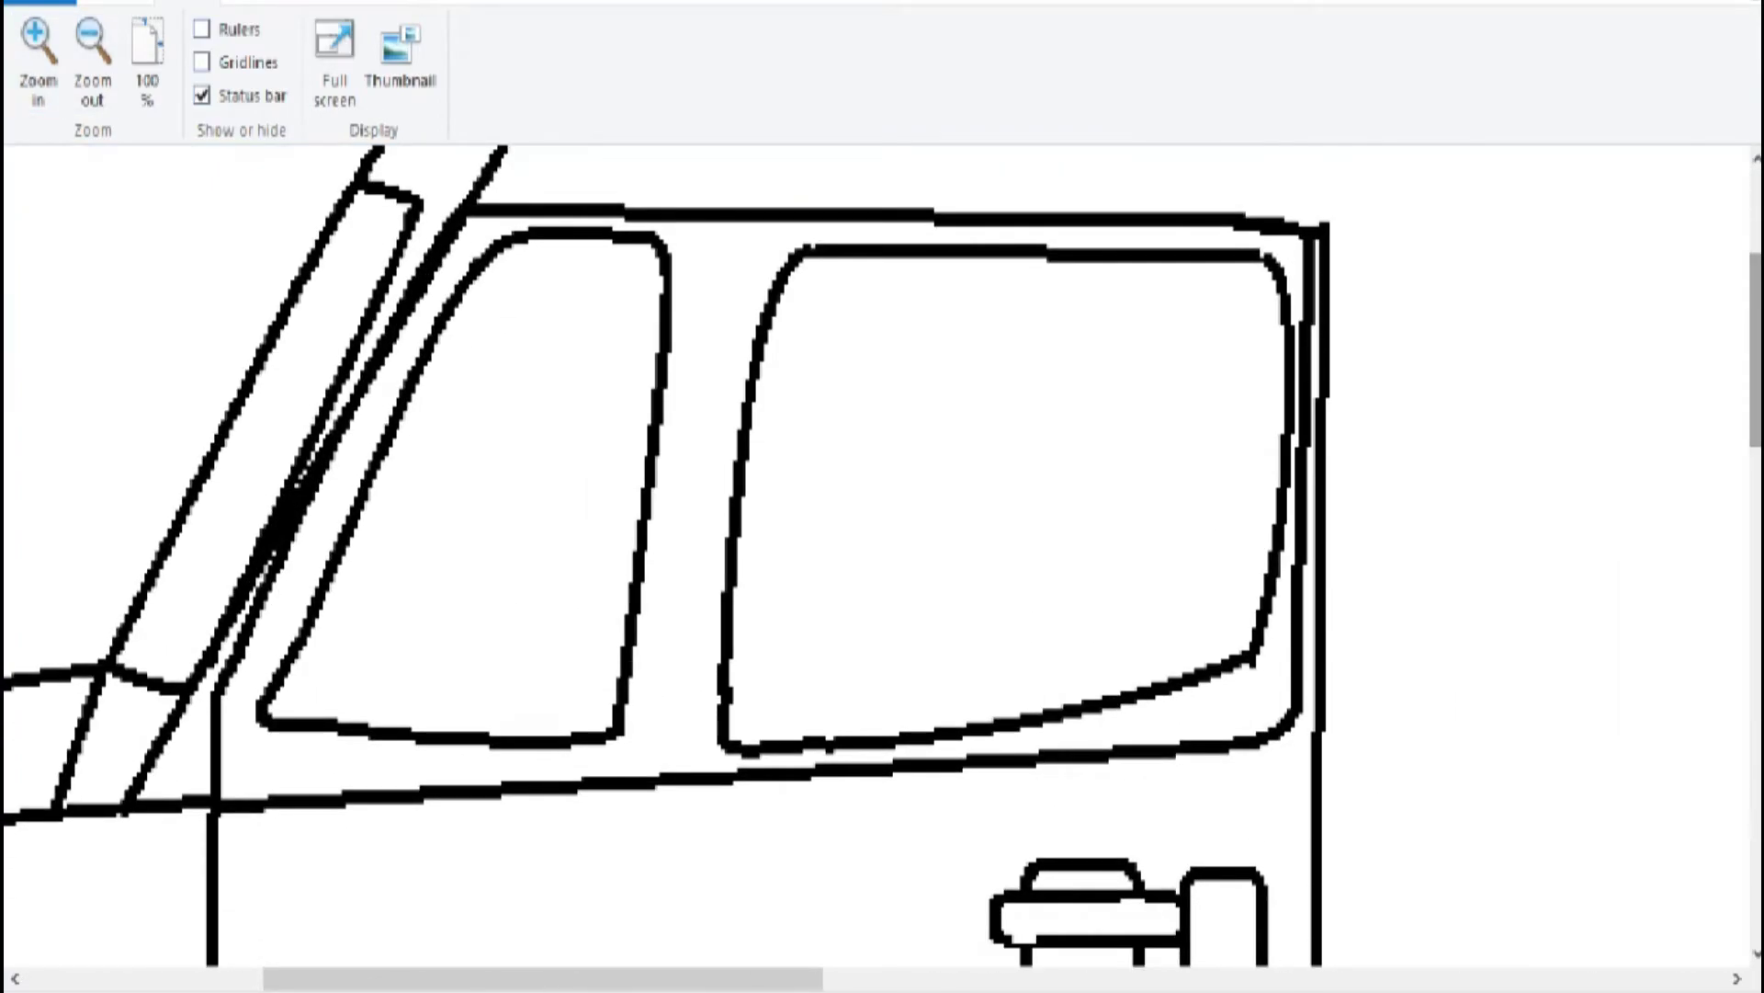
pyautogui.click(115, 3)
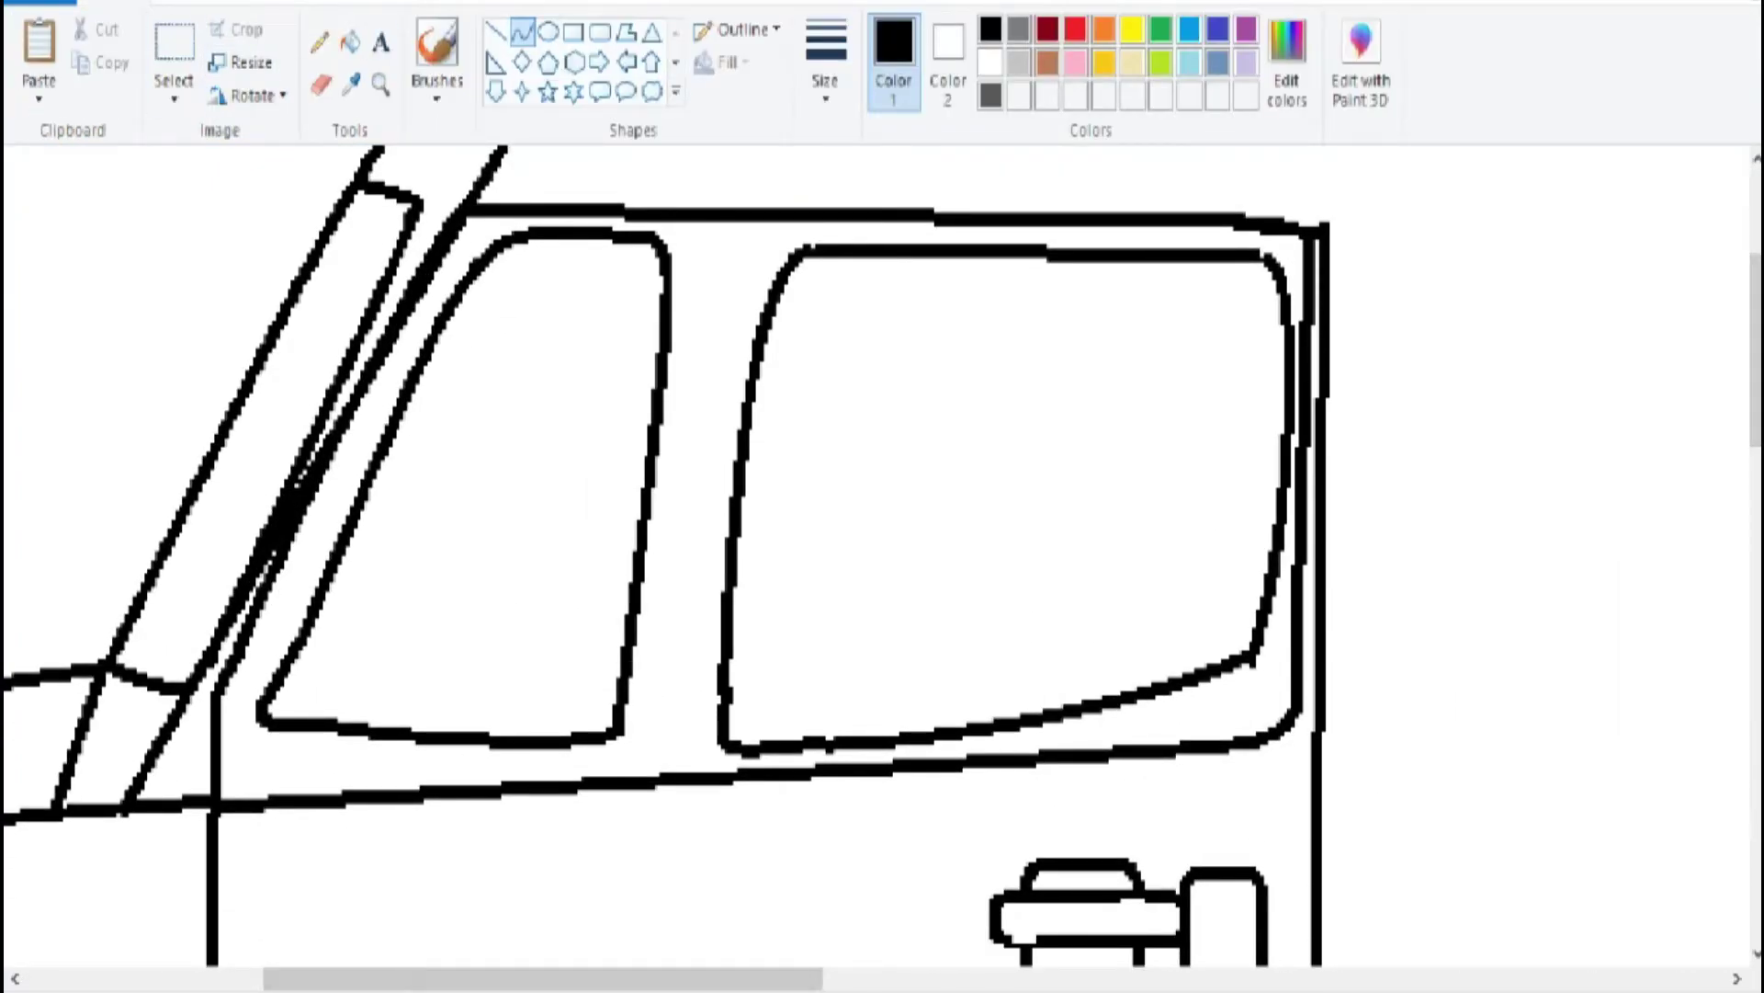
pyautogui.moveTo(303, 590); pyautogui.dragTo(246, 716)
pyautogui.hotkey('ctrl', 'z')
pyautogui.moveTo(317, 643)
pyautogui.mouseDown()
pyautogui.moveTo(308, 726)
pyautogui.moveTo(303, 625)
pyautogui.moveTo(266, 667)
pyautogui.moveTo(271, 740)
pyautogui.mouseUp()
pyautogui.hotkey('ctrl', 'z')
pyautogui.moveTo(313, 625); pyautogui.dragTo(313, 721)
# Erase the window outline inside the side mirror and draw a small curved base beneath the mirror.
pyautogui.click(320, 85)
pyautogui.click(825, 60)
pyautogui.click(826, 145)
pyautogui.moveTo(296, 690)
pyautogui.mouseDown()
pyautogui.moveTo(292, 717)
pyautogui.moveTo(298, 648)
pyautogui.mouseUp()
pyautogui.click(521, 33)
pyautogui.moveTo(274, 721)
pyautogui.mouseDown()
pyautogui.moveTo(323, 735)
pyautogui.moveTo(286, 770)
pyautogui.moveTo(303, 776)
pyautogui.mouseUp()
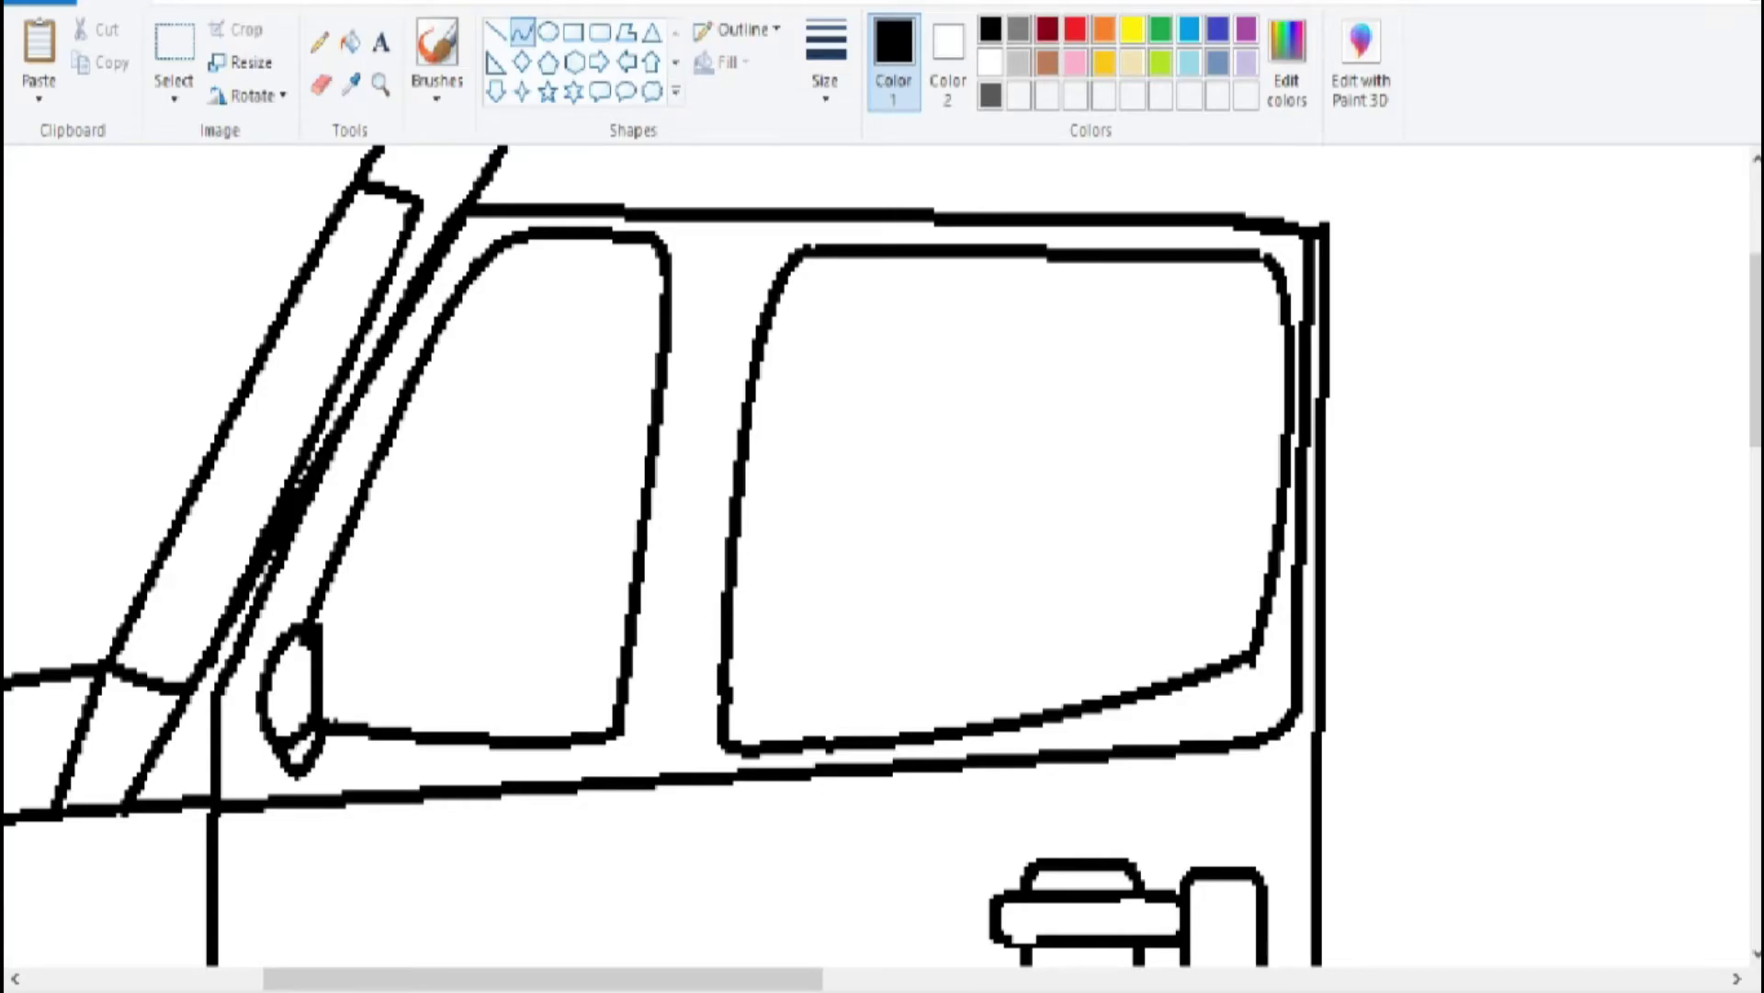
# Draw a rounded rectangular side window behind the door and split it with a vertical divider.
pyautogui.hotkey('alt', 'v')
pyautogui.click(92, 50)
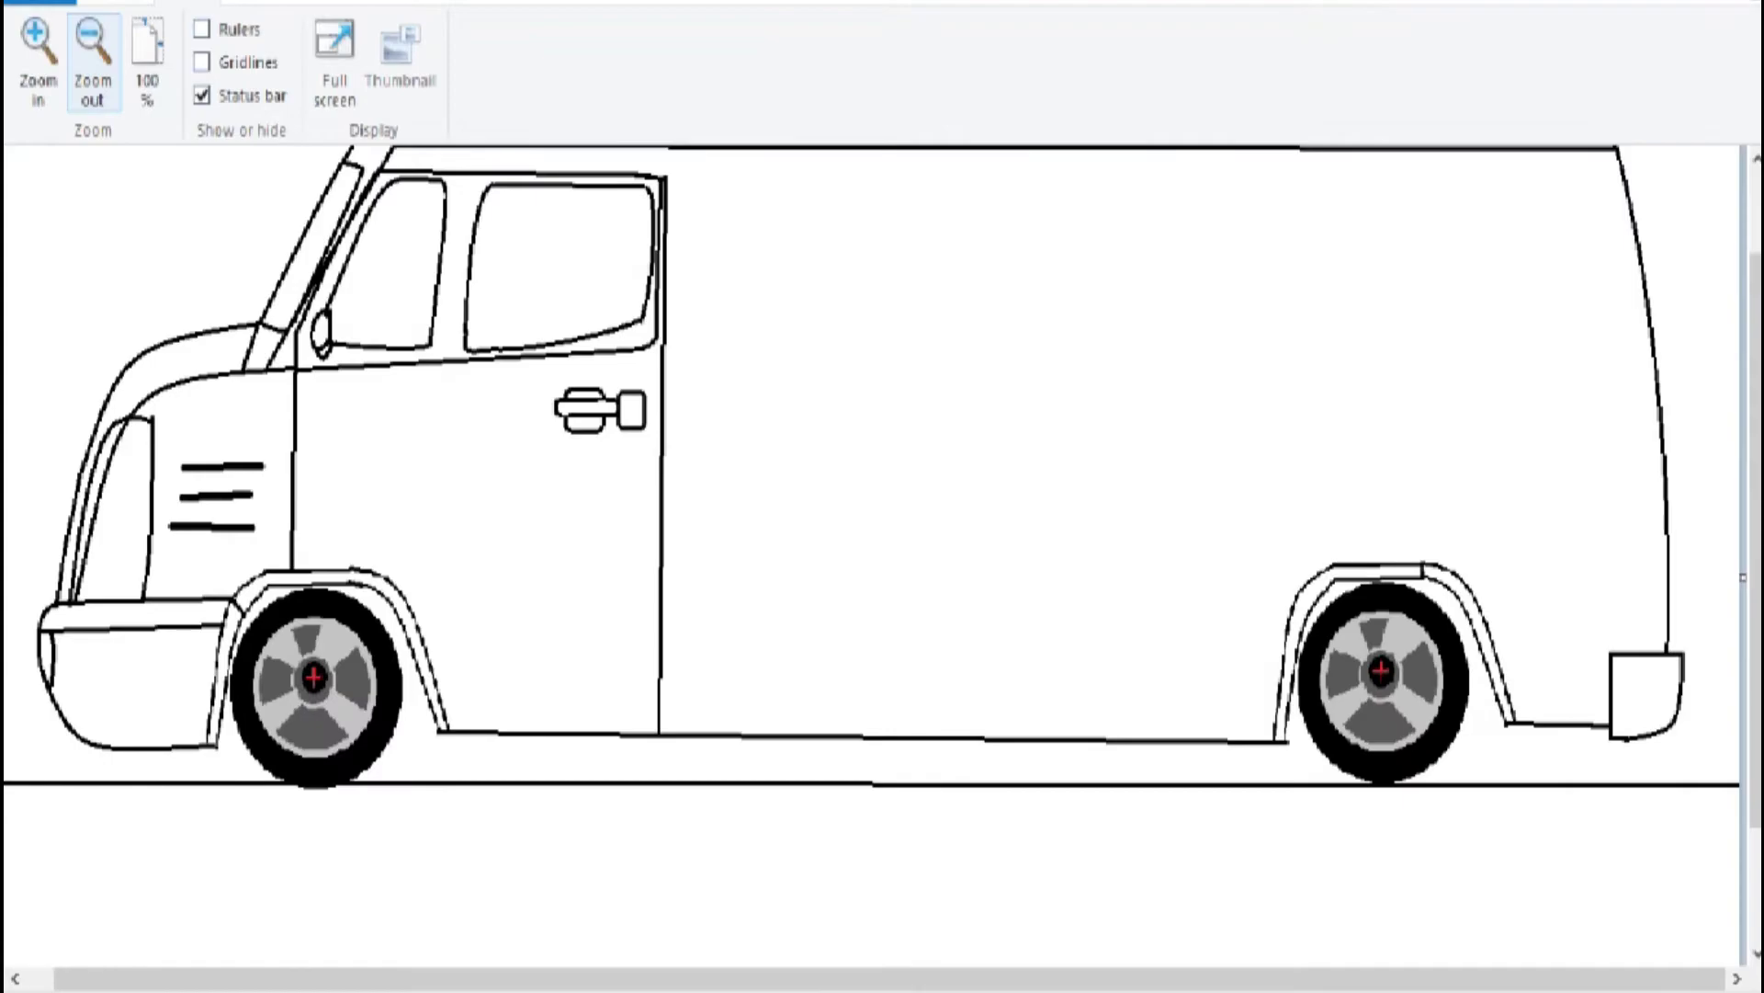
pyautogui.hscroll(-1, 874, 552)
pyautogui.hotkey('alt', 'h')
pyautogui.click(599, 26)
pyautogui.moveTo(749, 331)
pyautogui.mouseDown()
pyautogui.moveTo(975, 535)
pyautogui.moveTo(1106, 481)
pyautogui.mouseUp()
pyautogui.moveTo(928, 367); pyautogui.dragTo(890, 400)
pyautogui.click(497, 26)
pyautogui.moveTo(870, 292); pyautogui.dragTo(874, 511)
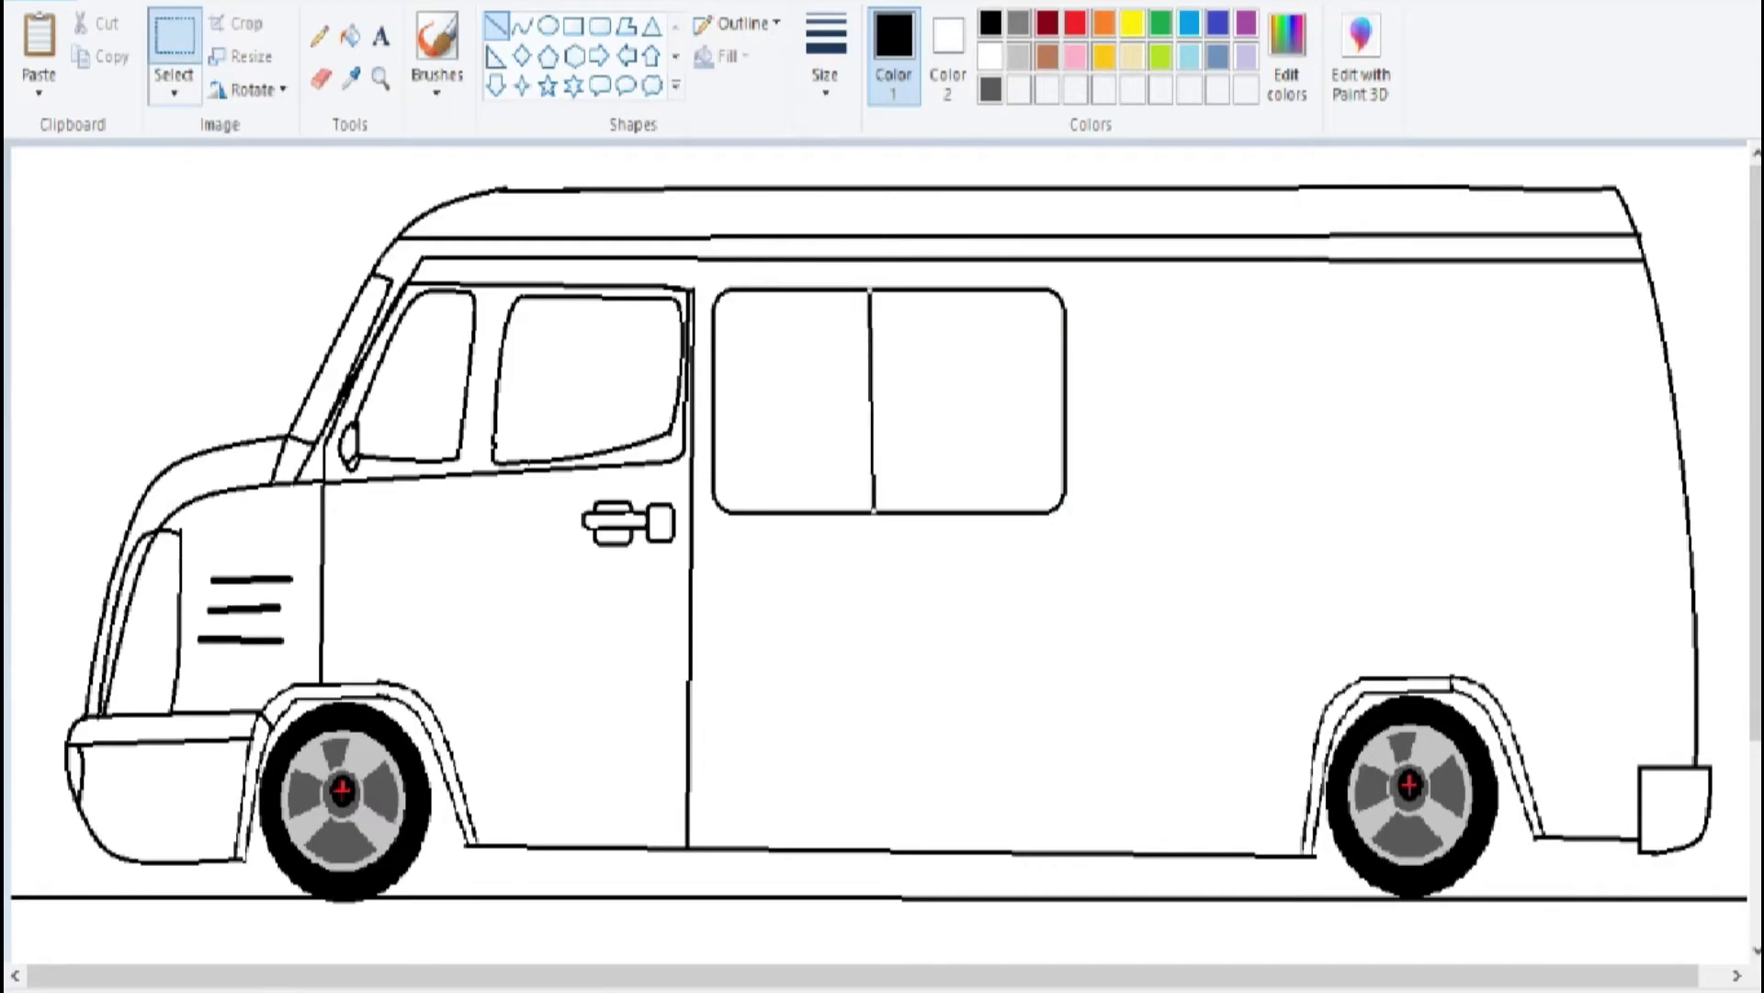
# Copy the divided side window, place the copy directly behind the original and make it slightly narrower.
pyautogui.click(174, 36)
pyautogui.moveTo(1098, 527); pyautogui.dragTo(700, 272)
pyautogui.hotkey('ctrl', 'c')
pyautogui.hotkey('ctrl', 'v')
pyautogui.moveTo(210, 274); pyautogui.dragTo(1269, 400)
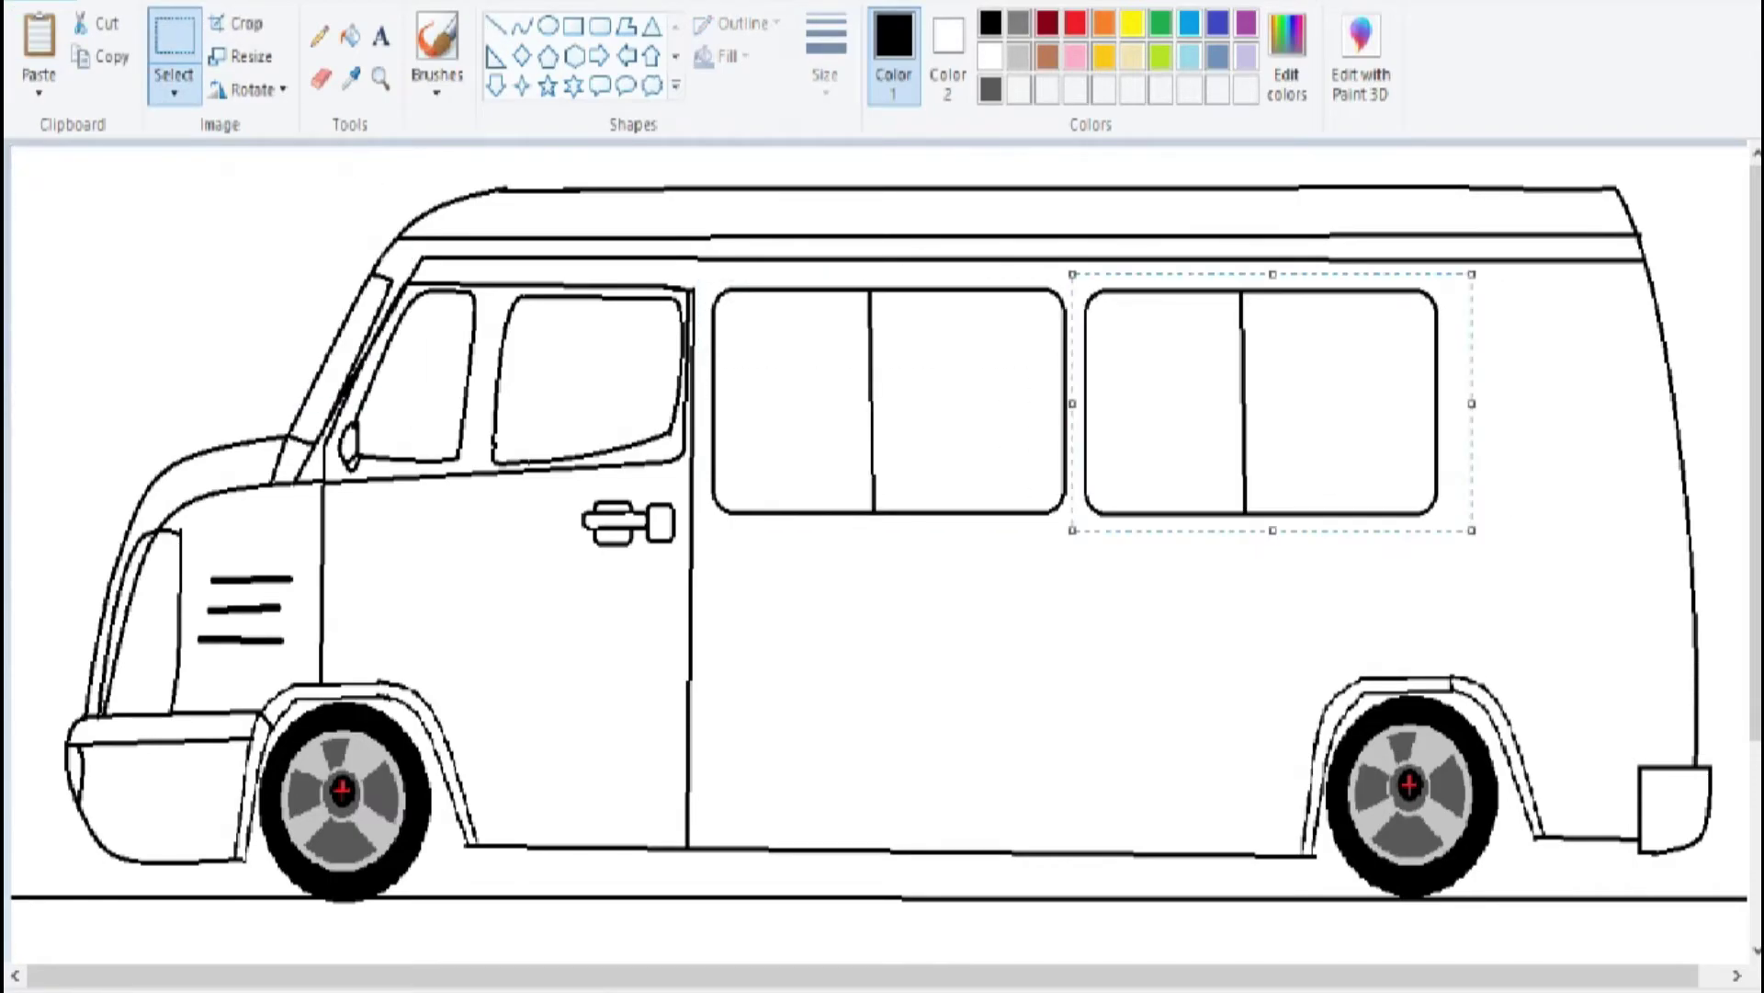
pyautogui.press('Escape')
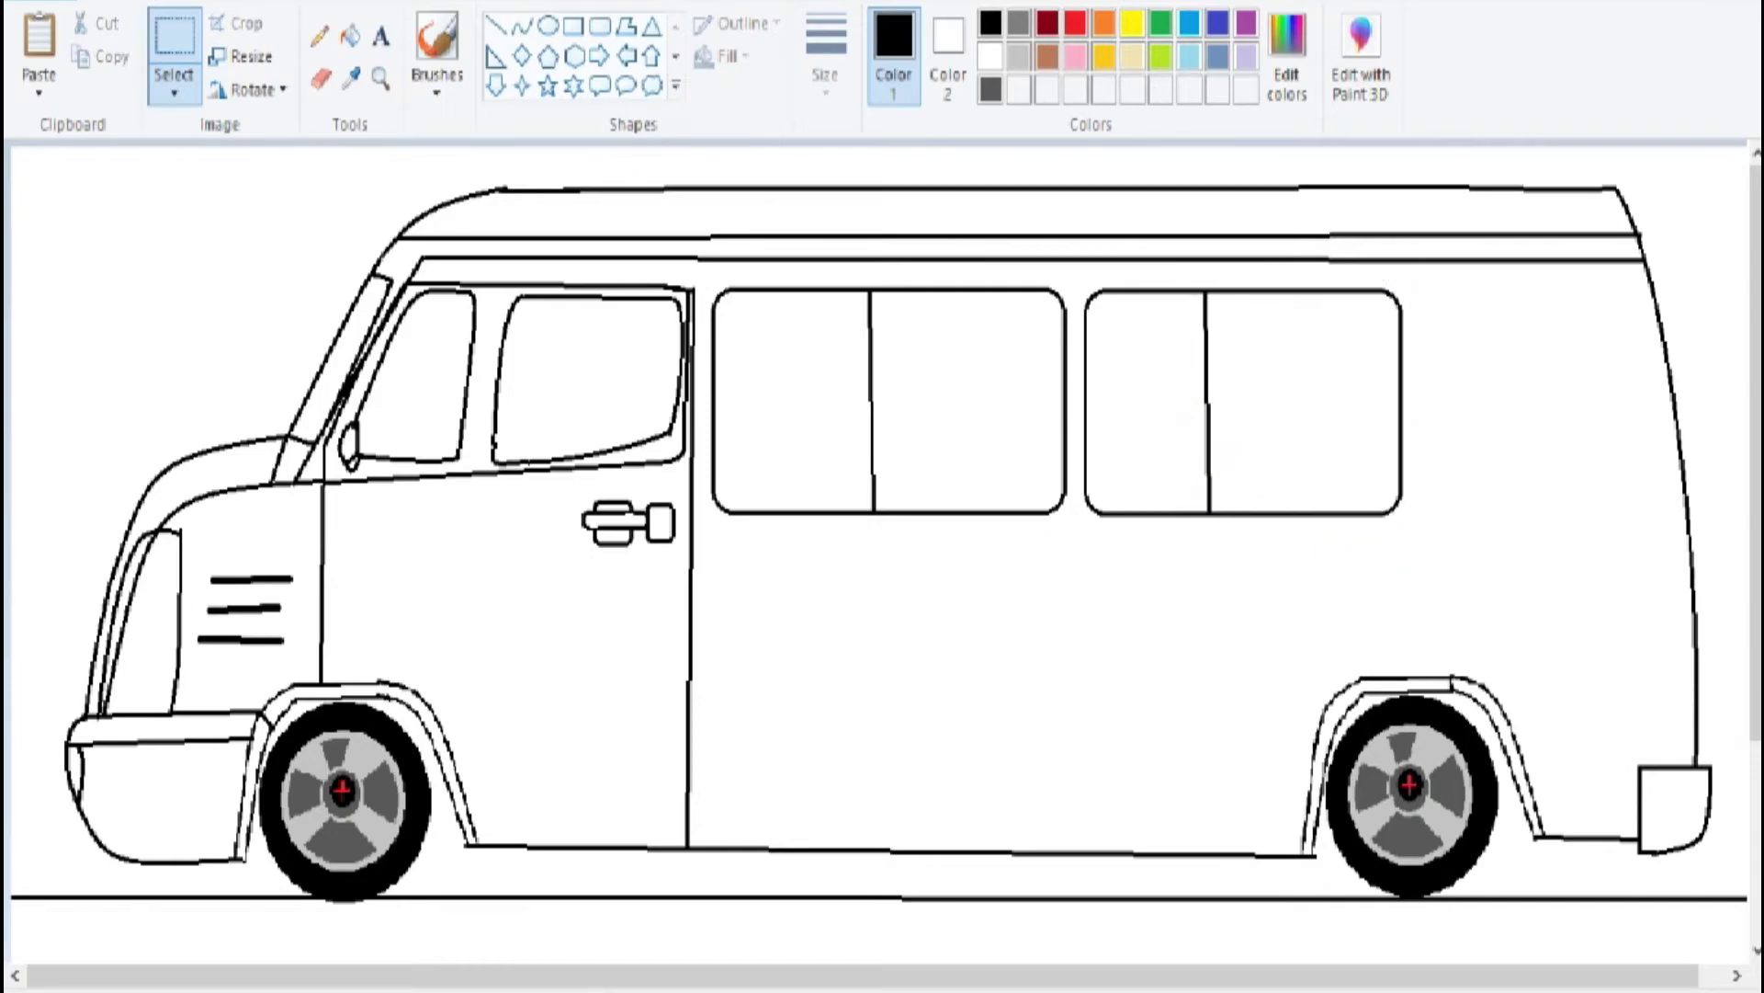
# Redraw the second side window's vertical divider closer to the window's middle.
pyautogui.click(826, 55)
pyautogui.click(882, 202)
pyautogui.moveTo(1206, 368)
pyautogui.mouseDown()
pyautogui.moveTo(1209, 498)
pyautogui.moveTo(1210, 300)
pyautogui.moveTo(1232, 511)
pyautogui.mouseUp()
pyautogui.click(497, 26)
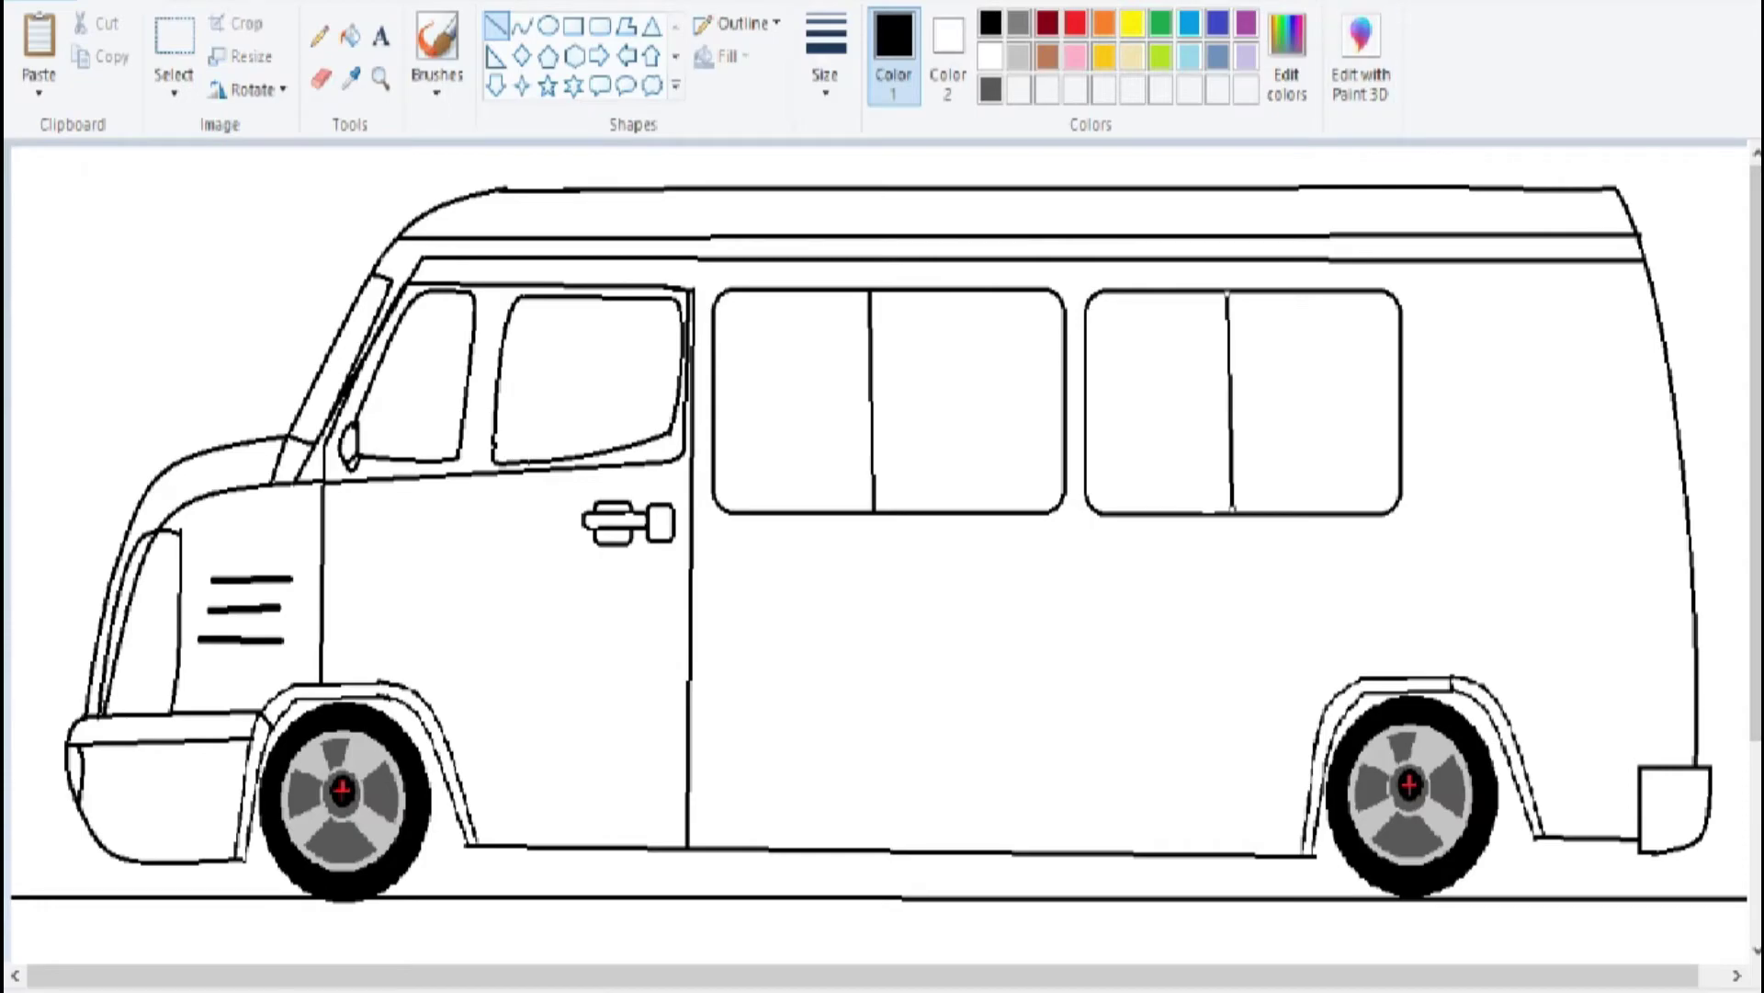
pyautogui.click(38, 37)
pyautogui.moveTo(1516, 515); pyautogui.dragTo(954, 447)
pyautogui.click(1287, 698)
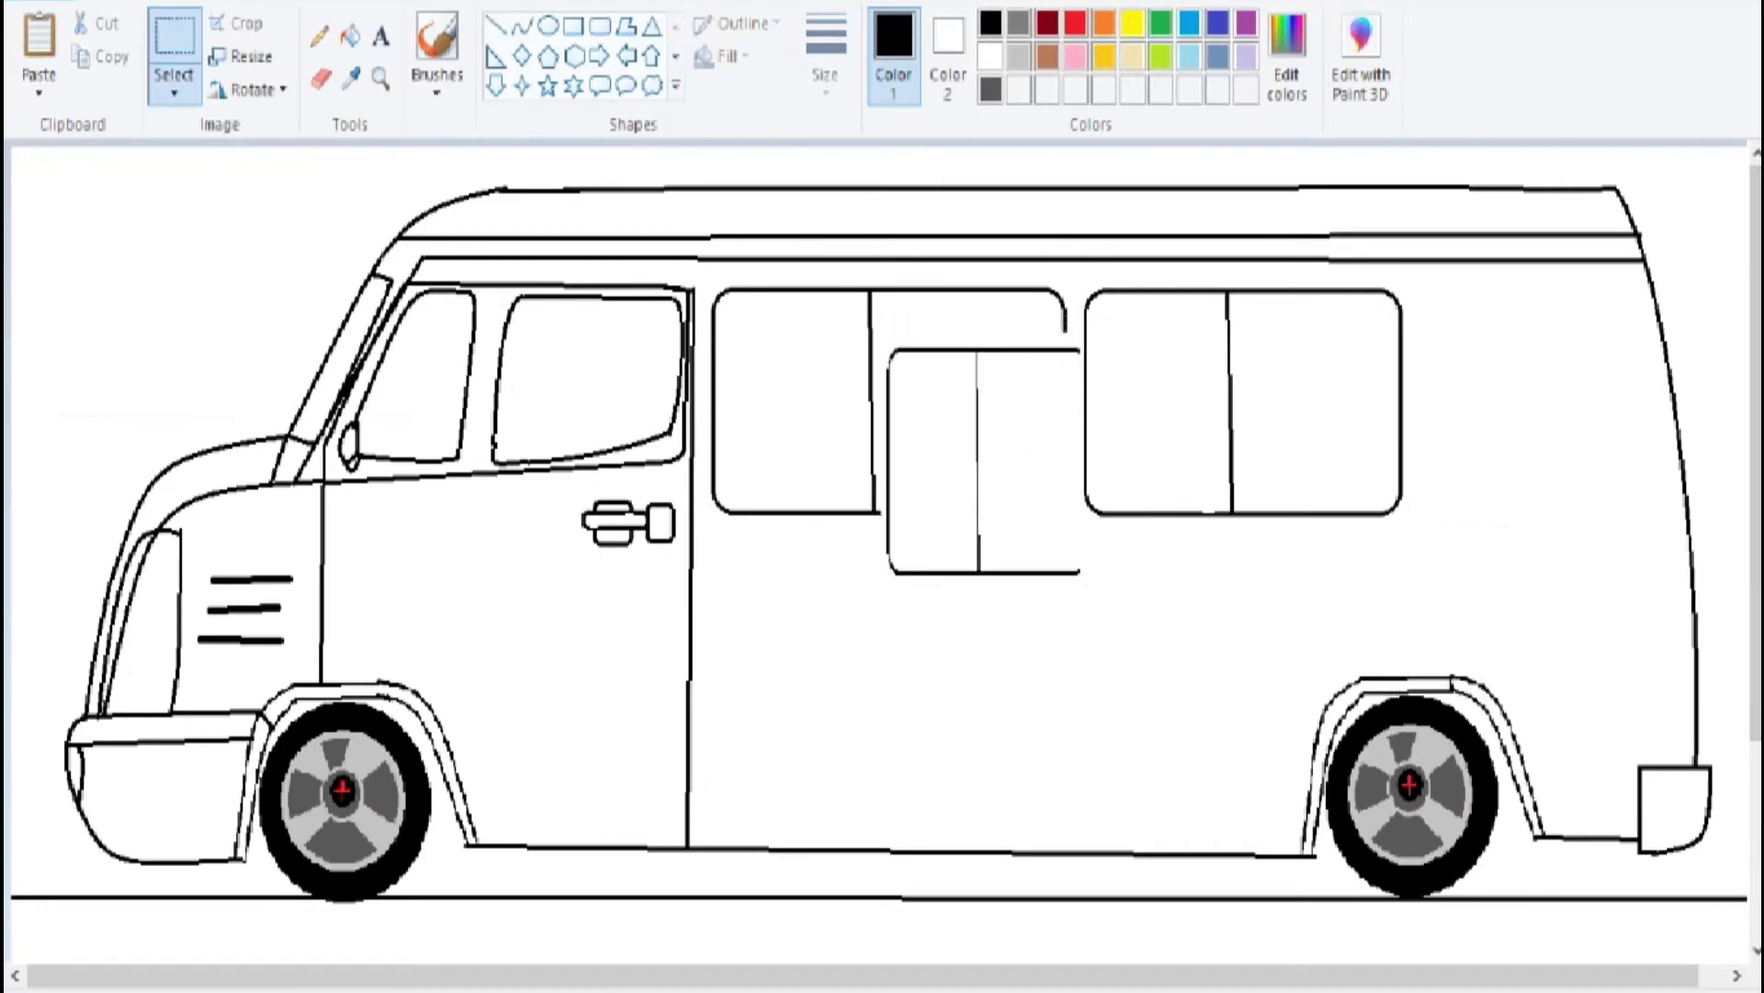
pyautogui.hotkey('ctrl', 'z')
pyautogui.press('Escape')
pyautogui.hotkey('ctrl', 'z')
# Fit a smaller, narrower copy of the side window near the van's rear and redraw its vertical divider.
pyautogui.moveTo(1619, 400); pyautogui.dragTo(1691, 399)
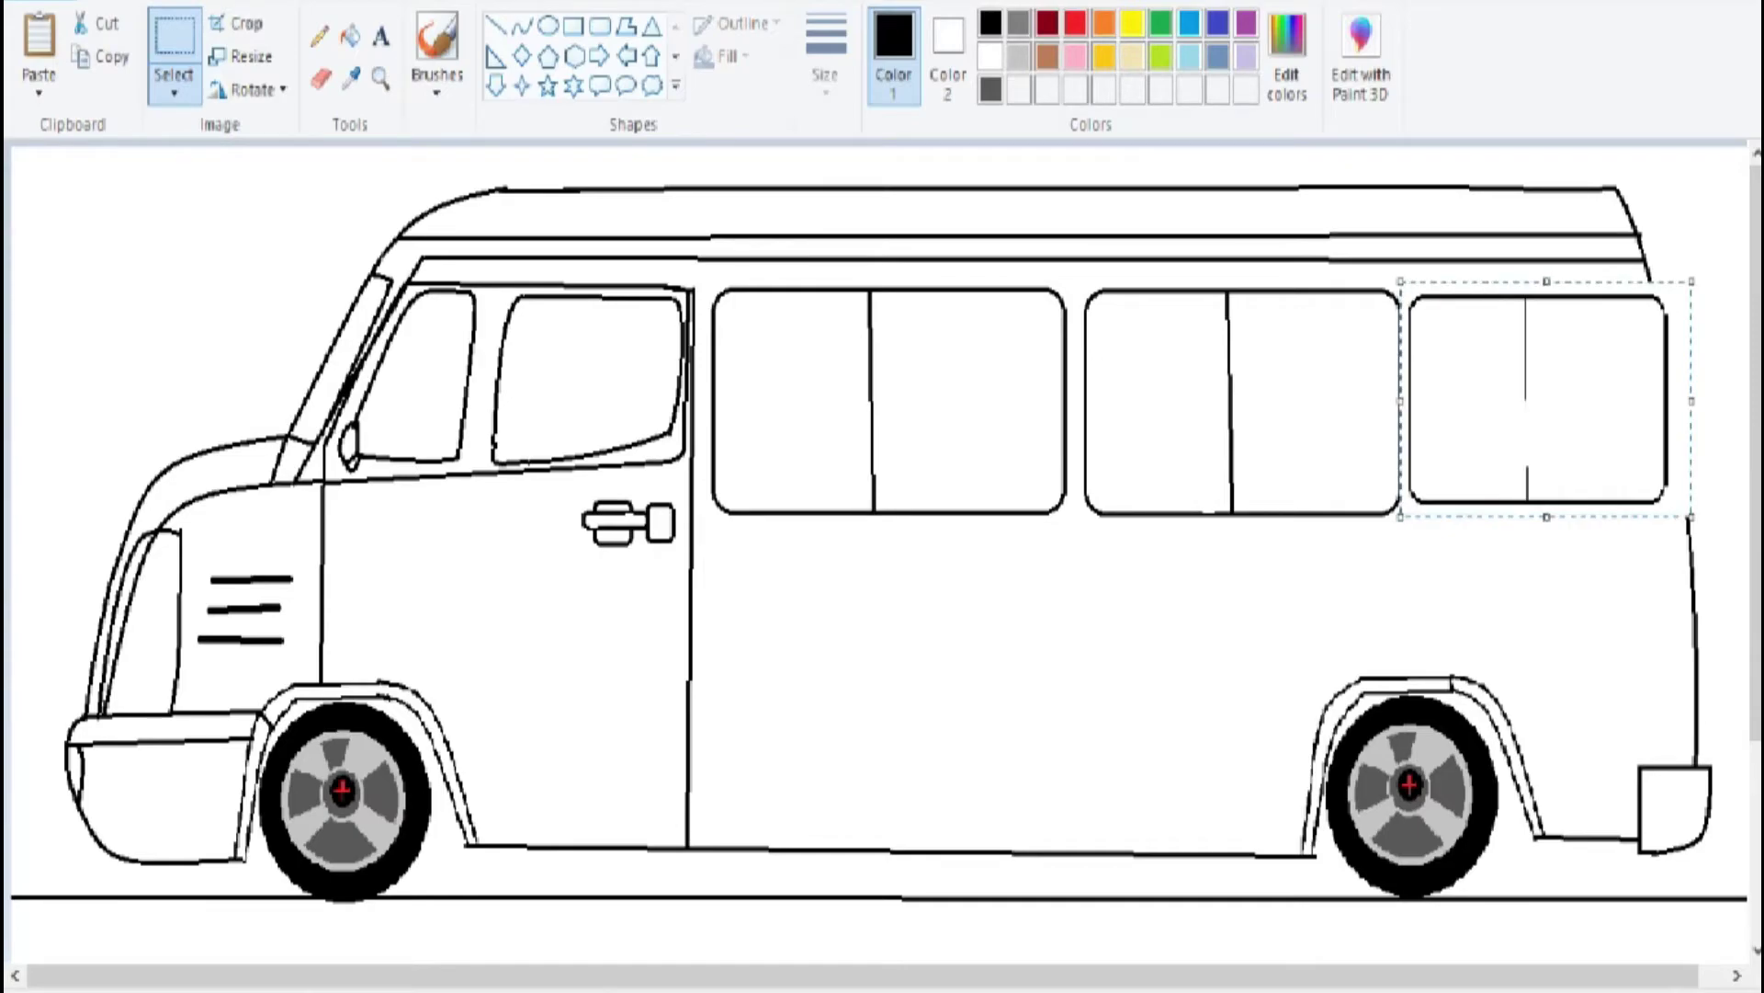
pyautogui.hotkey('ctrl', 'z')
pyautogui.click(497, 25)
pyautogui.moveTo(1496, 396); pyautogui.dragTo(1496, 504)
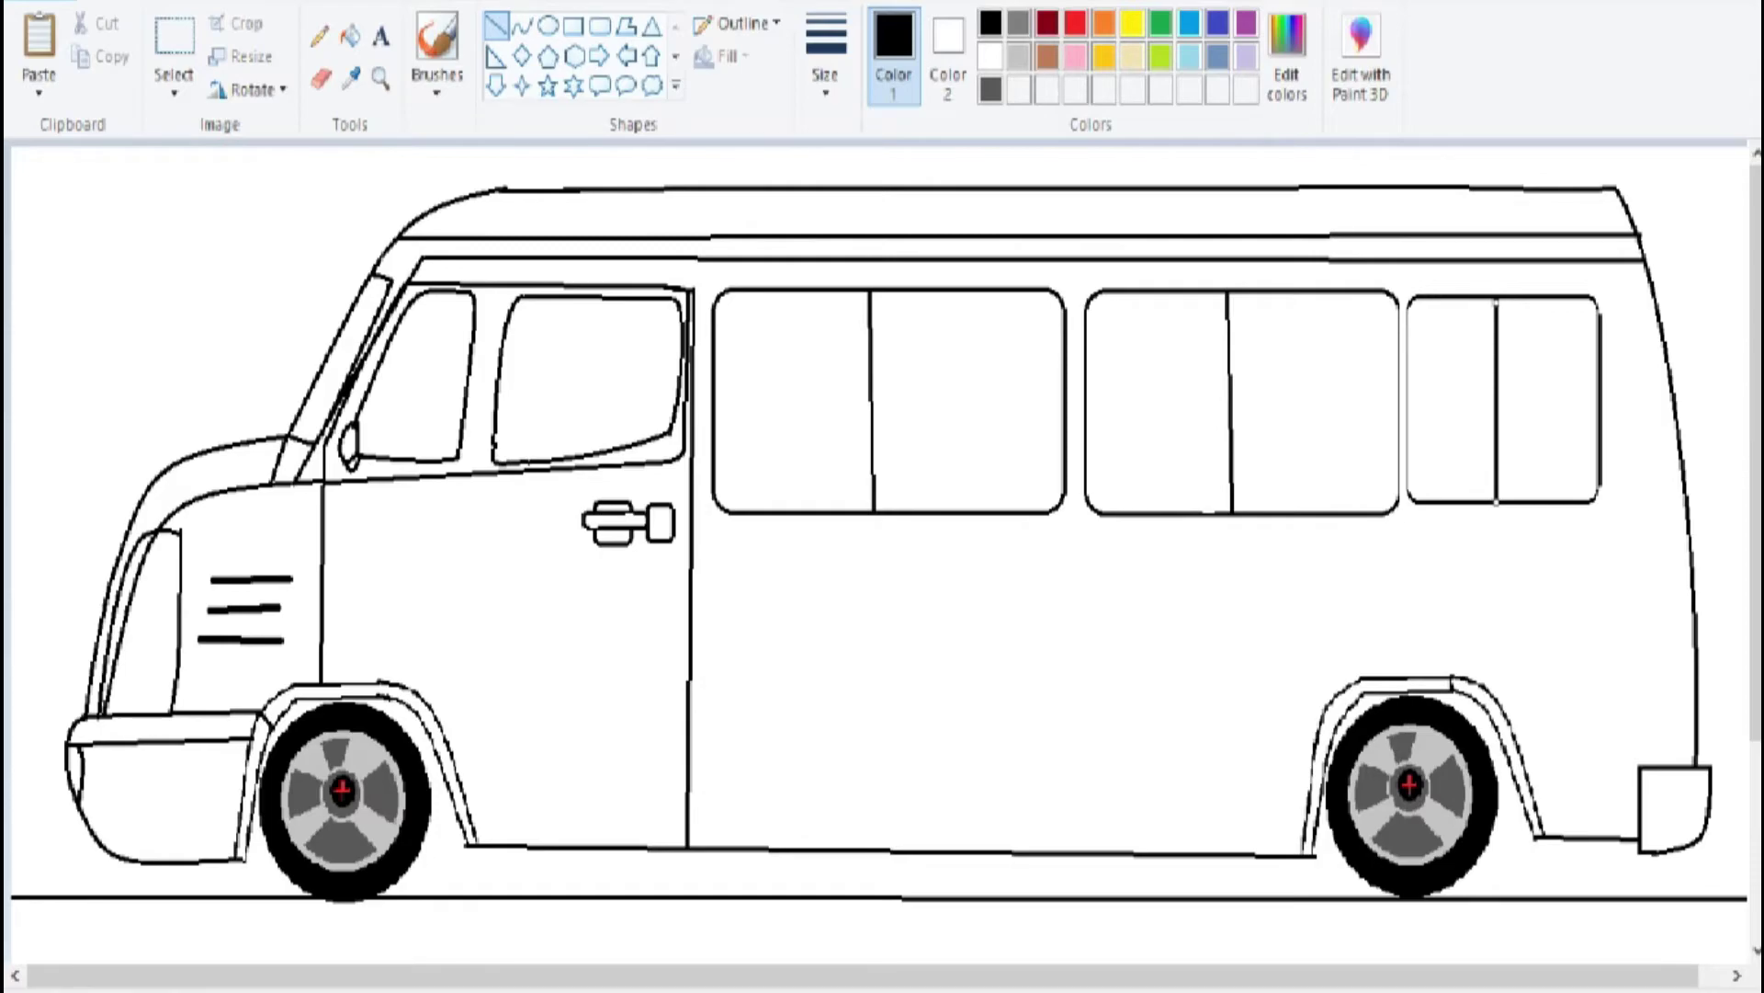
# Draw a thin rectangular guard bar across the lower part of the three side windows and fill its end and joint pieces black.
pyautogui.click(572, 25)
pyautogui.moveTo(708, 479)
pyautogui.mouseDown()
pyautogui.moveTo(1624, 422)
pyautogui.moveTo(1615, 458)
pyautogui.mouseUp()
pyautogui.moveTo(1163, 459); pyautogui.dragTo(1088, 455)
pyautogui.click(1162, 644)
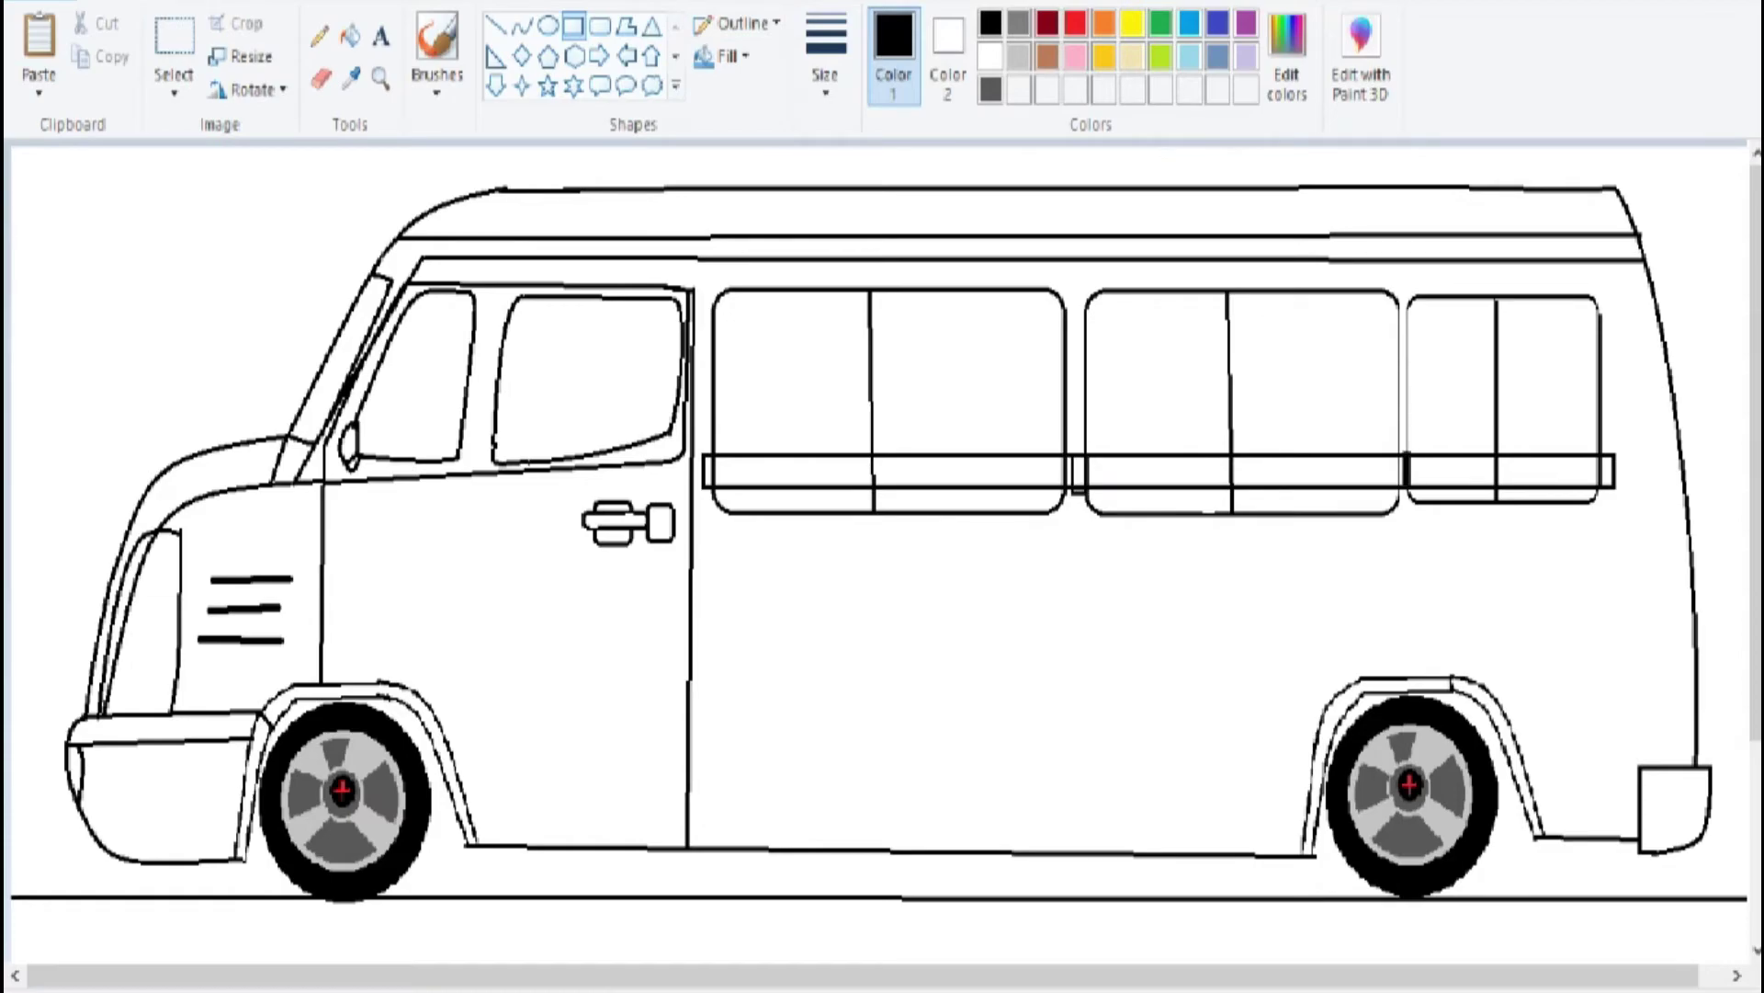
pyautogui.click(350, 35)
pyautogui.click(708, 471)
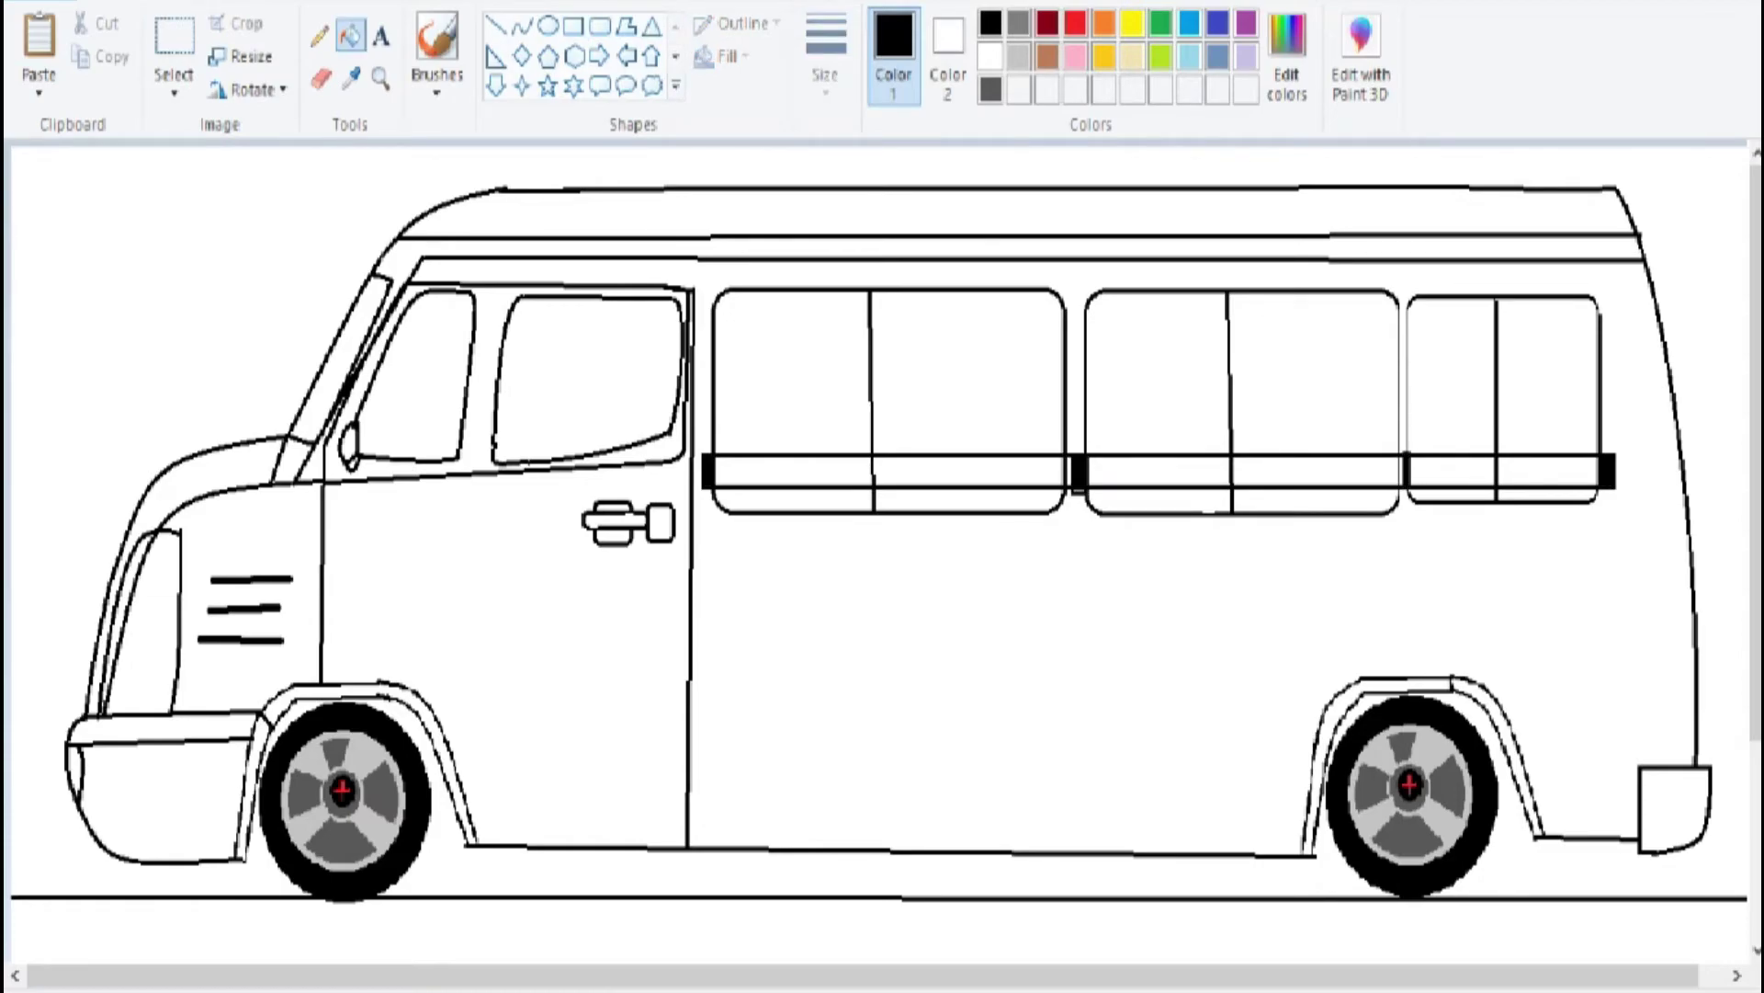
# Draw a horizontal line above the wheel arches from door to rear, and another along the lower body between the arches.
pyautogui.click(496, 26)
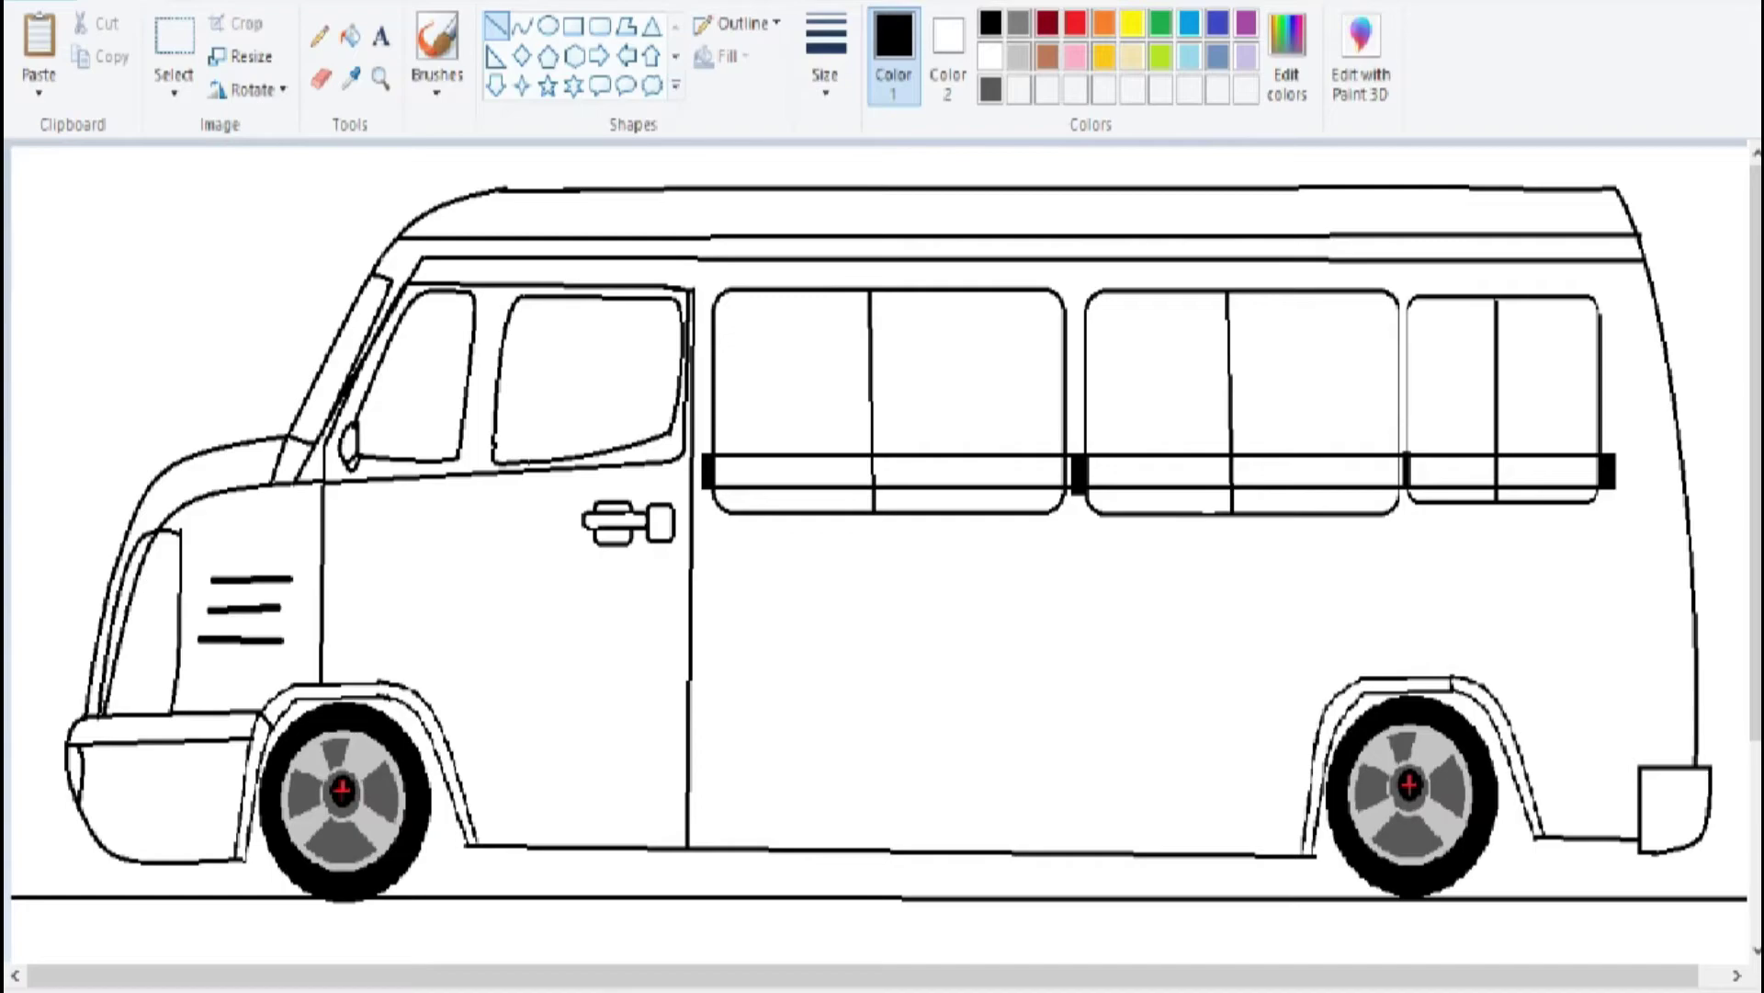
pyautogui.moveTo(321, 660); pyautogui.dragTo(1698, 668)
pyautogui.moveTo(466, 792); pyautogui.dragTo(1306, 797)
# Draw small rounded rectangles on the lower side panel, behind the rear wheel and behind the last window, plus a line across the rear bumper.
pyautogui.click(599, 26)
pyautogui.moveTo(981, 720); pyautogui.dragTo(1063, 743)
pyautogui.moveTo(1538, 709); pyautogui.dragTo(1599, 731)
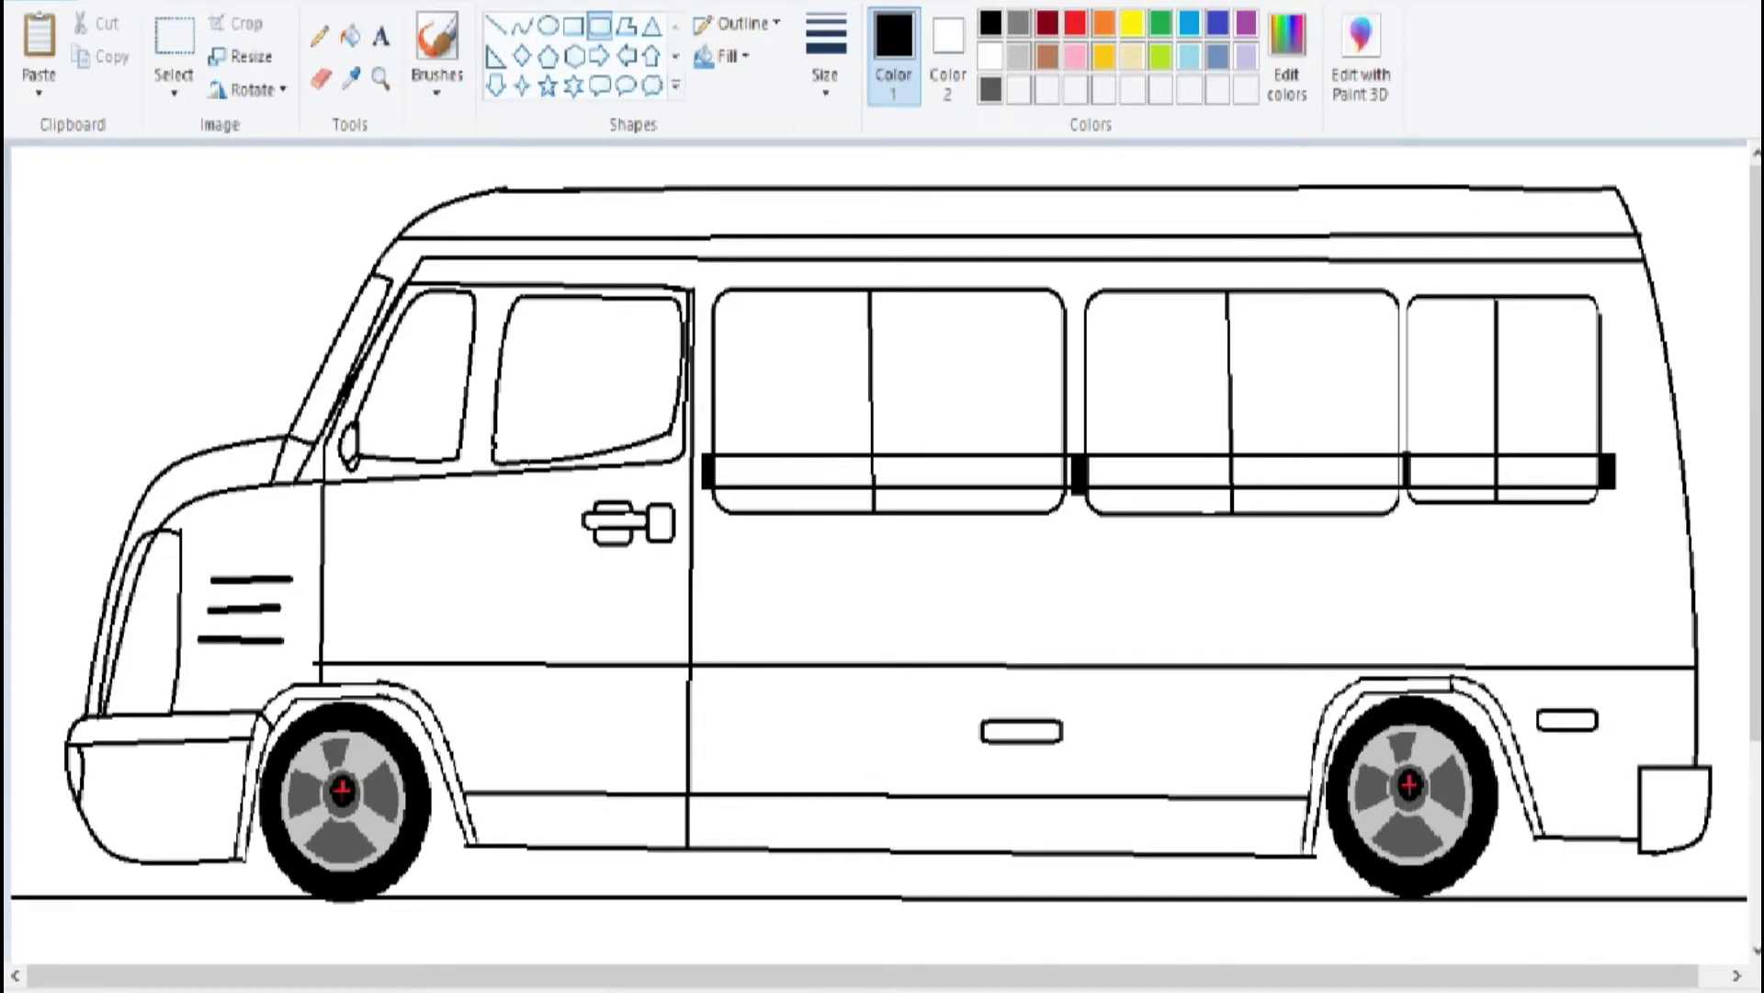
pyautogui.moveTo(1624, 306); pyautogui.dragTo(1649, 404)
pyautogui.click(496, 25)
pyautogui.moveTo(1643, 813); pyautogui.dragTo(1707, 817)
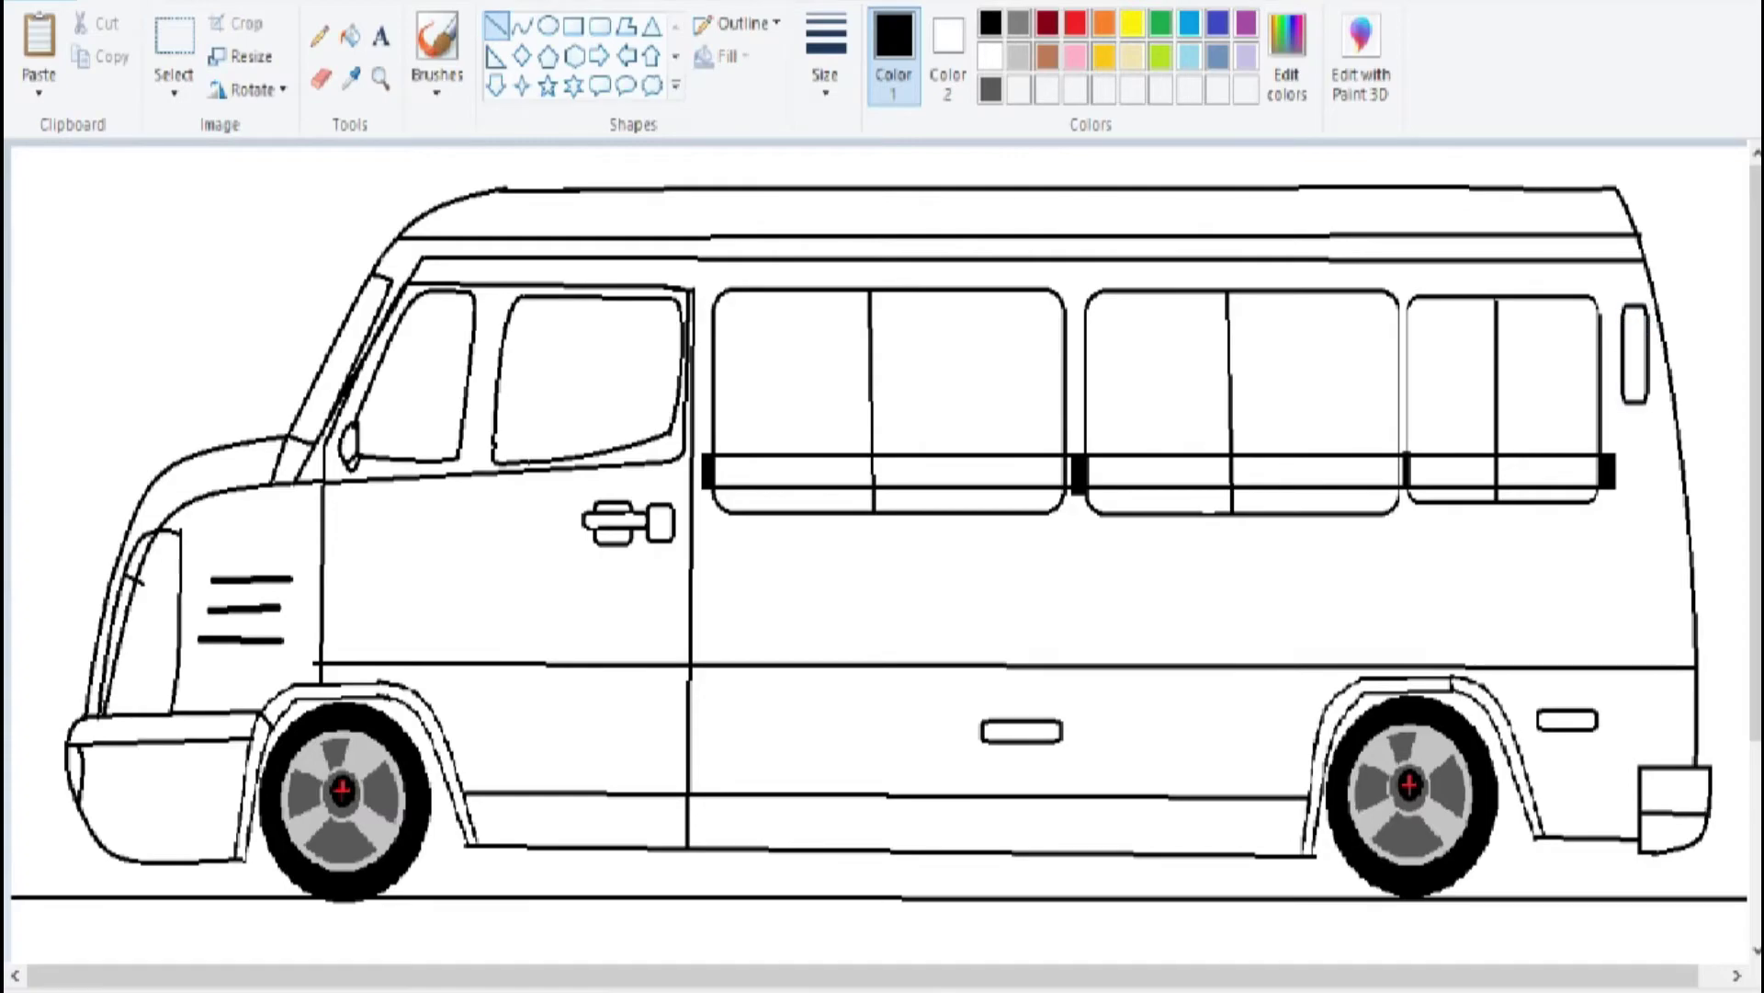